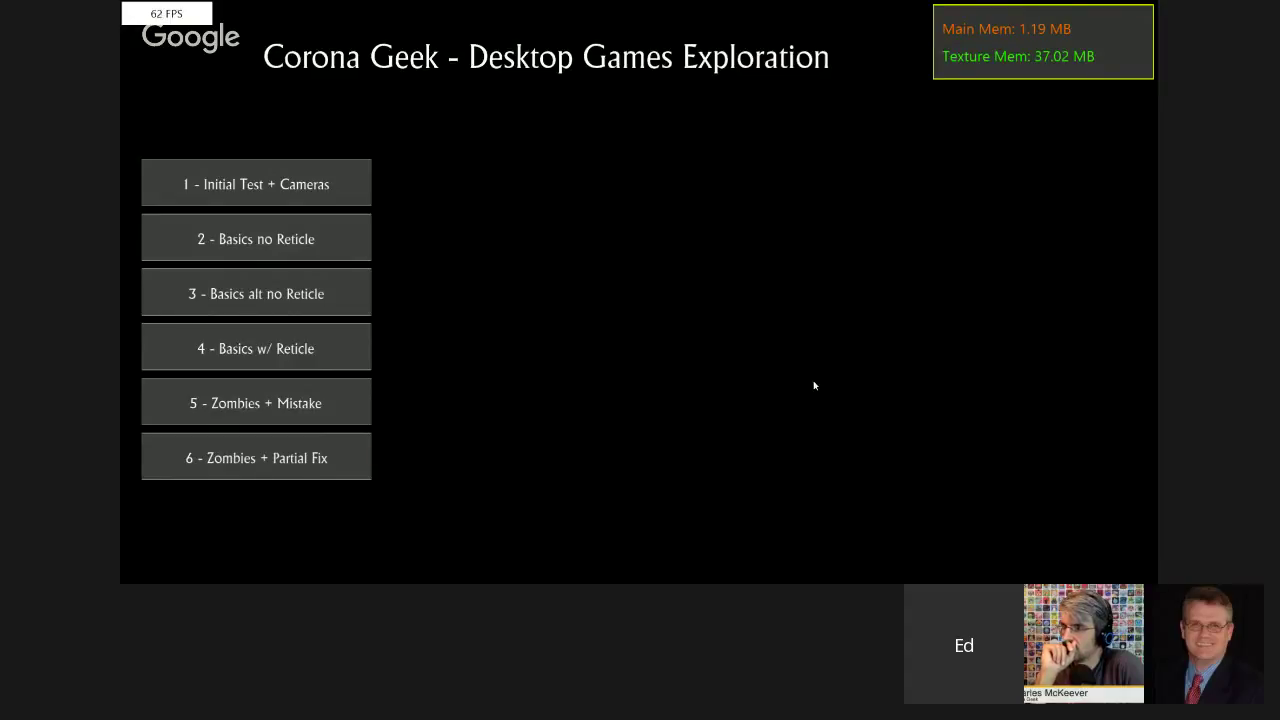
Step: Switch the game from full screen to a window and move it clear of the project's image folder windows
{"action": "key", "text": "alt+Return"}
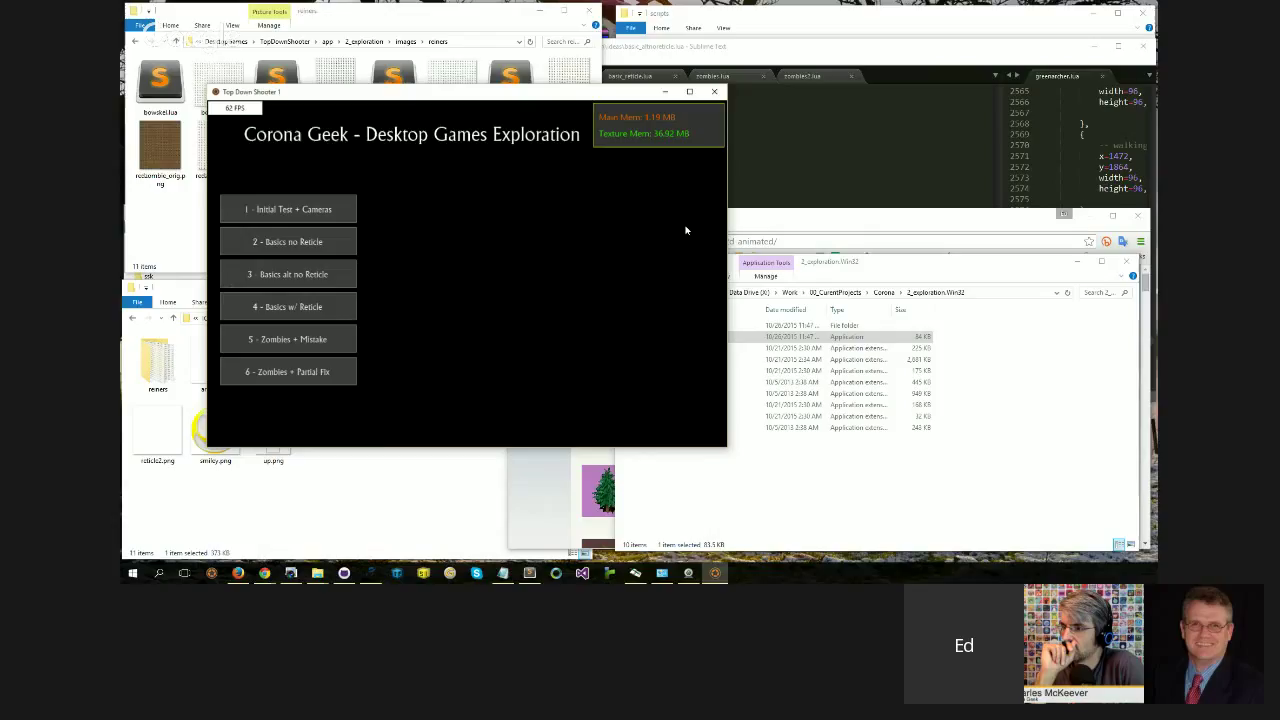
{"action": "left_click_drag", "start_coordinate": [600, 92], "coordinate": [1032, 97]}
{"action": "left_click", "coordinate": [343, 541]}
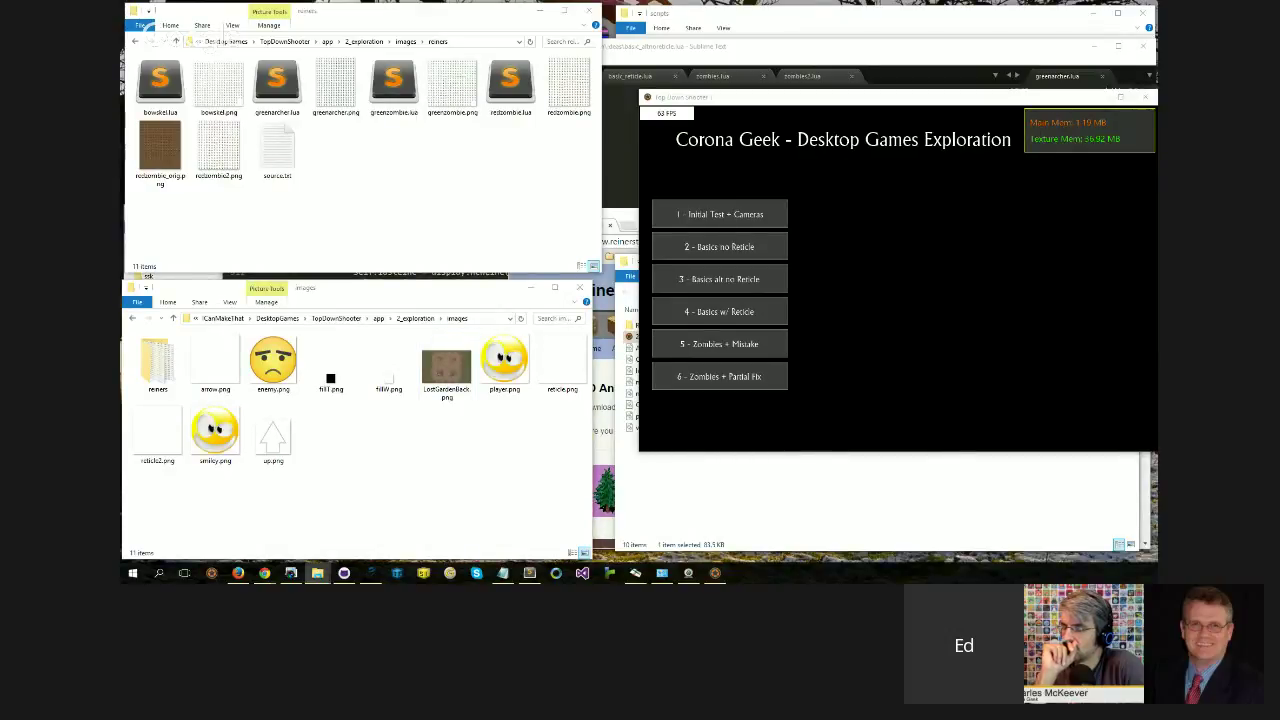
Step: Check the "arrow with shadow bitmaps" folder and the Reiner Work search results it came from, and close that window
{"action": "key", "text": "super+Home"}
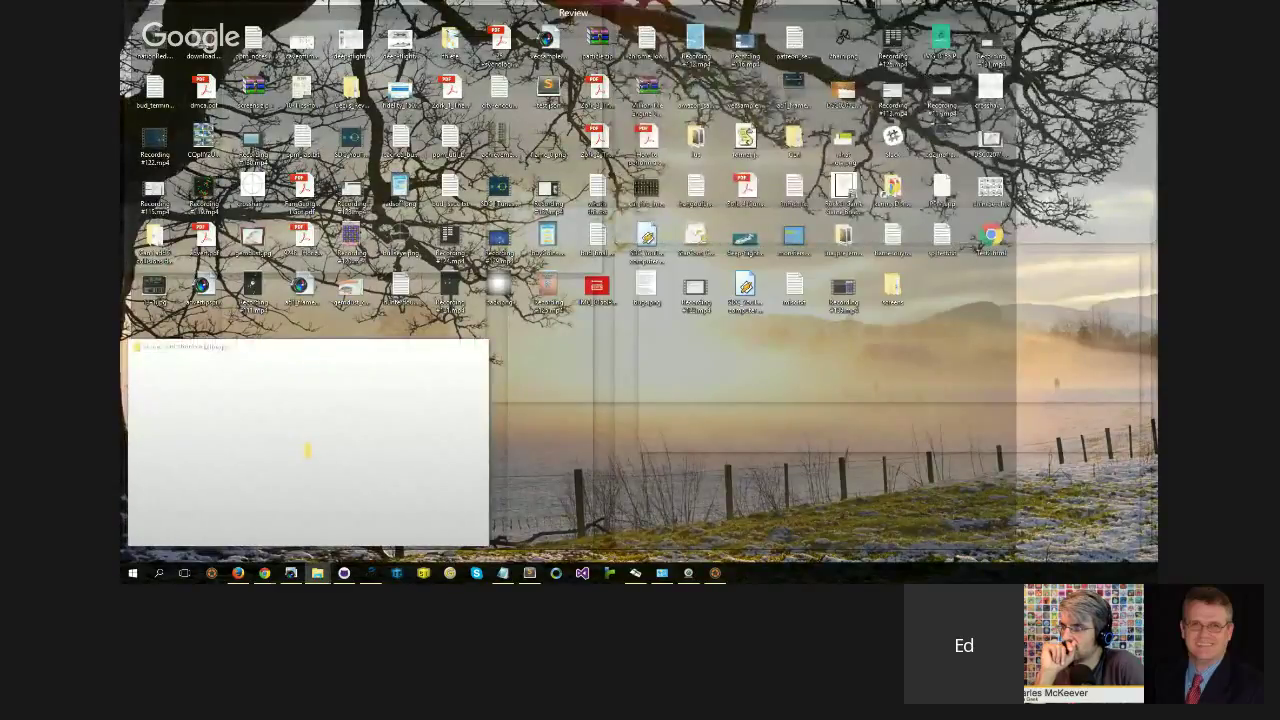
{"action": "left_click", "coordinate": [300, 515]}
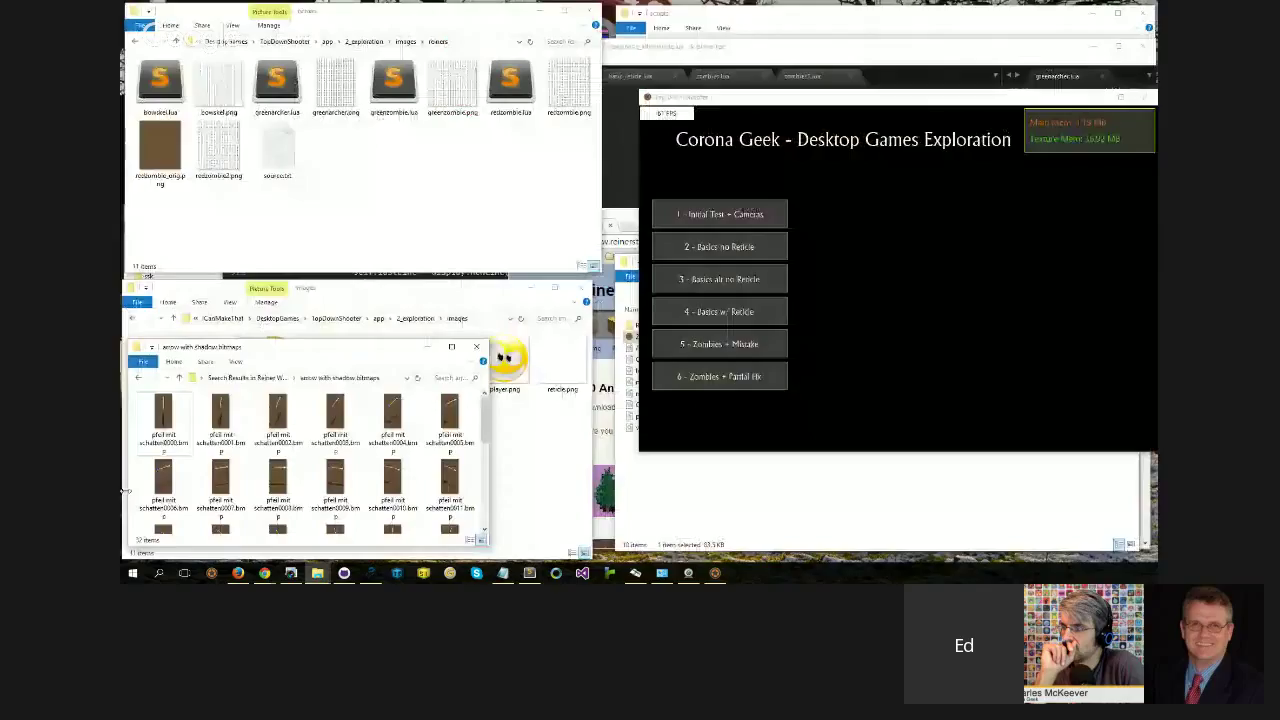
{"action": "left_click", "coordinate": [272, 381]}
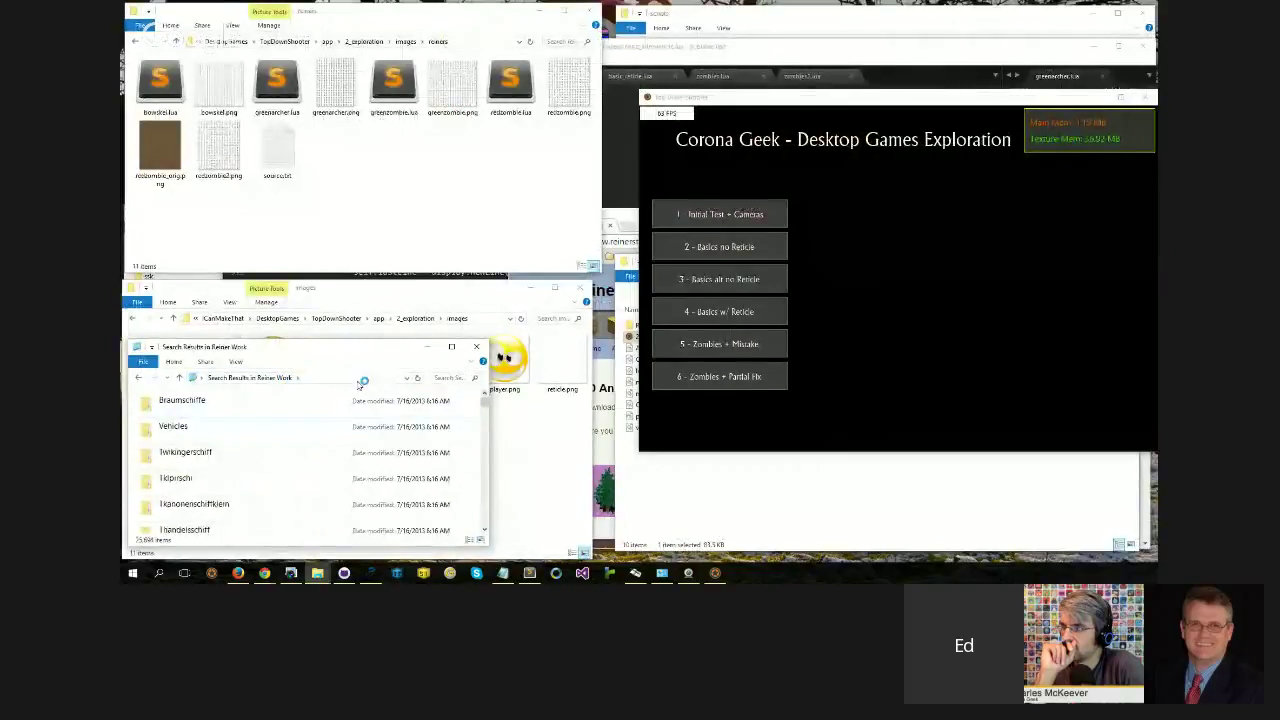
{"action": "key", "text": "alt+Left"}
{"action": "key", "text": "alt+Left"}
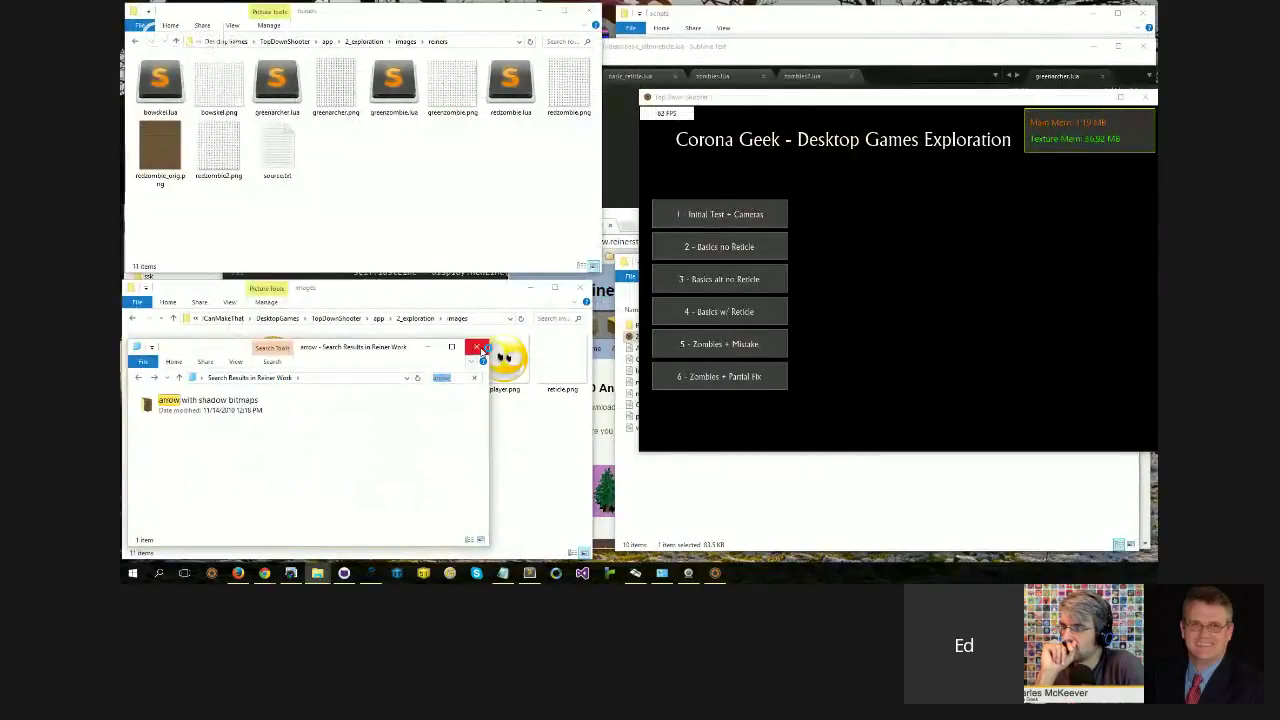
{"action": "left_click", "coordinate": [477, 347]}
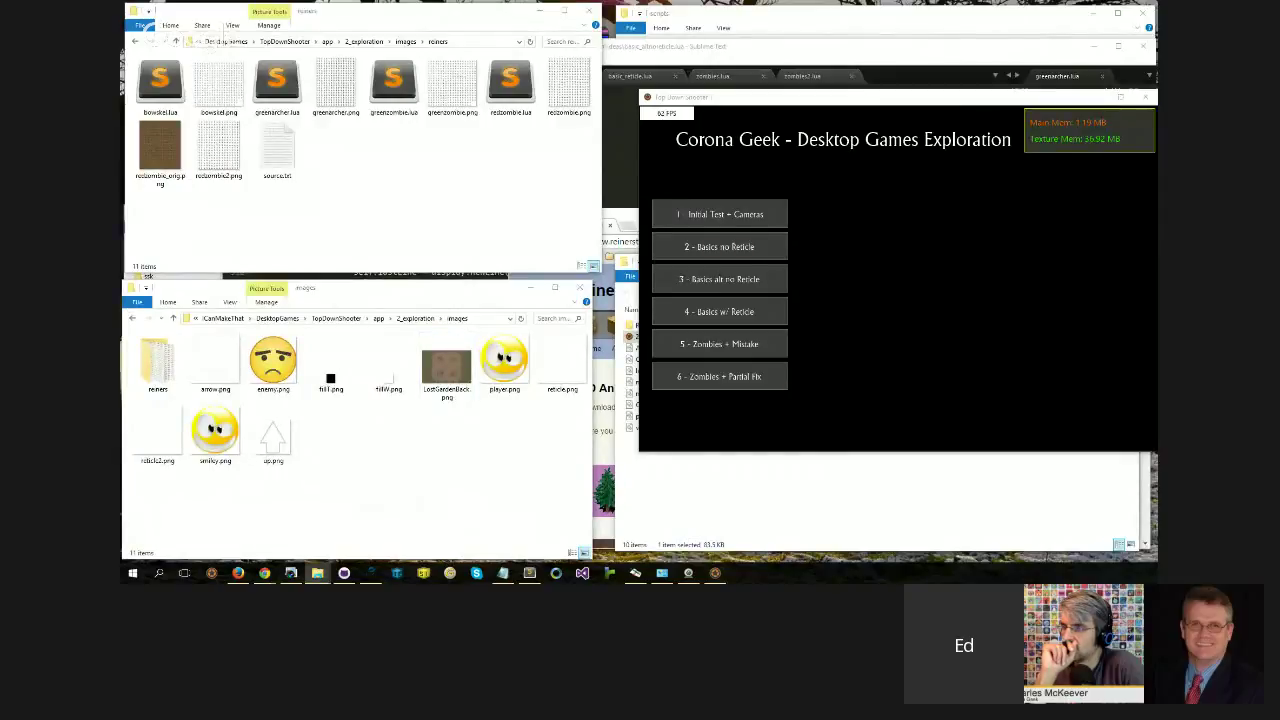
{"action": "key", "text": "super+d"}
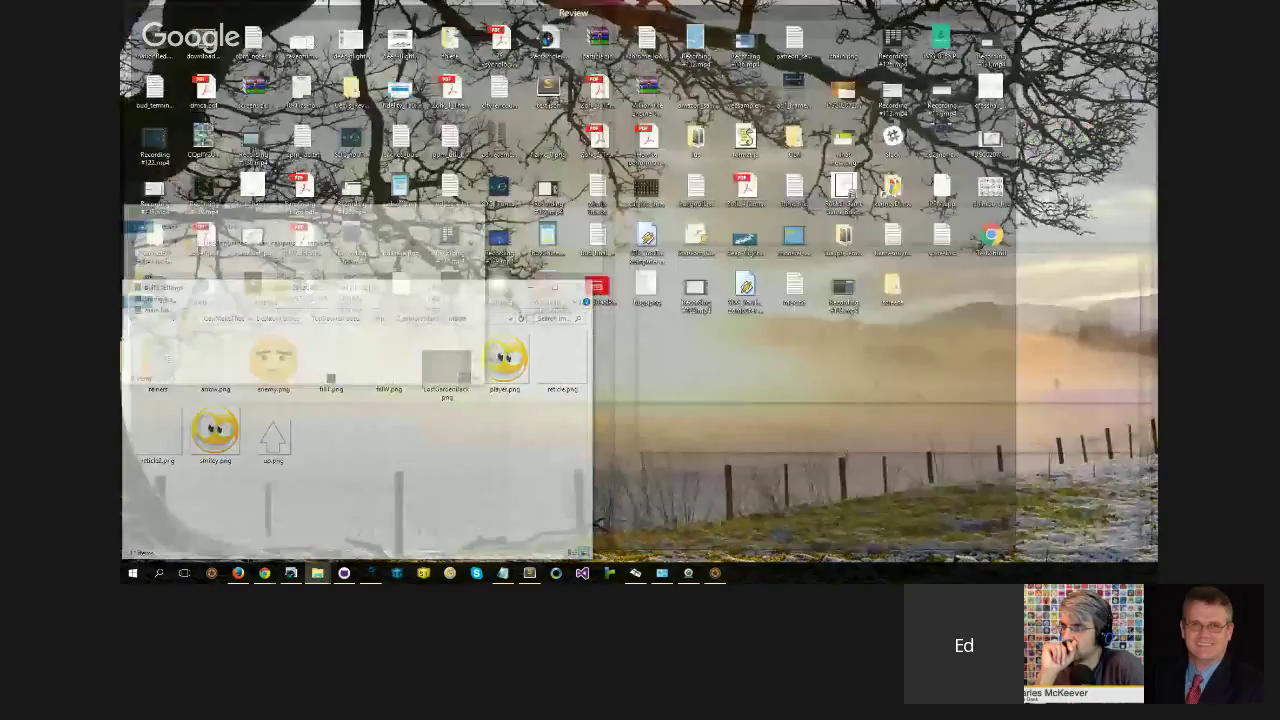
{"action": "left_click", "coordinate": [440, 520]}
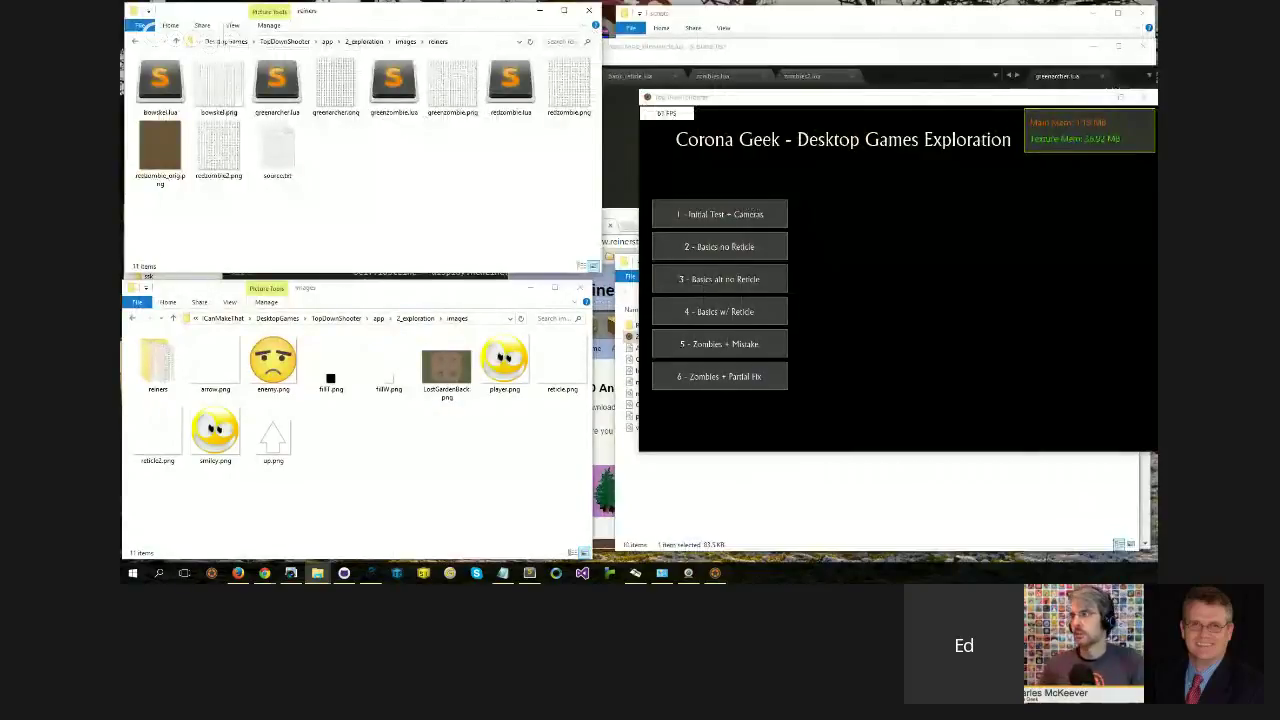
Step: Search for "reiners" in Everything, open the Reiners folder inside Reiner Work, and close the search window
{"action": "key", "text": "ctrl+alt+e"}
{"action": "left_click_drag", "start_coordinate": [775, 15], "coordinate": [554, 115]}
{"action": "type", "text": "reiners_"}
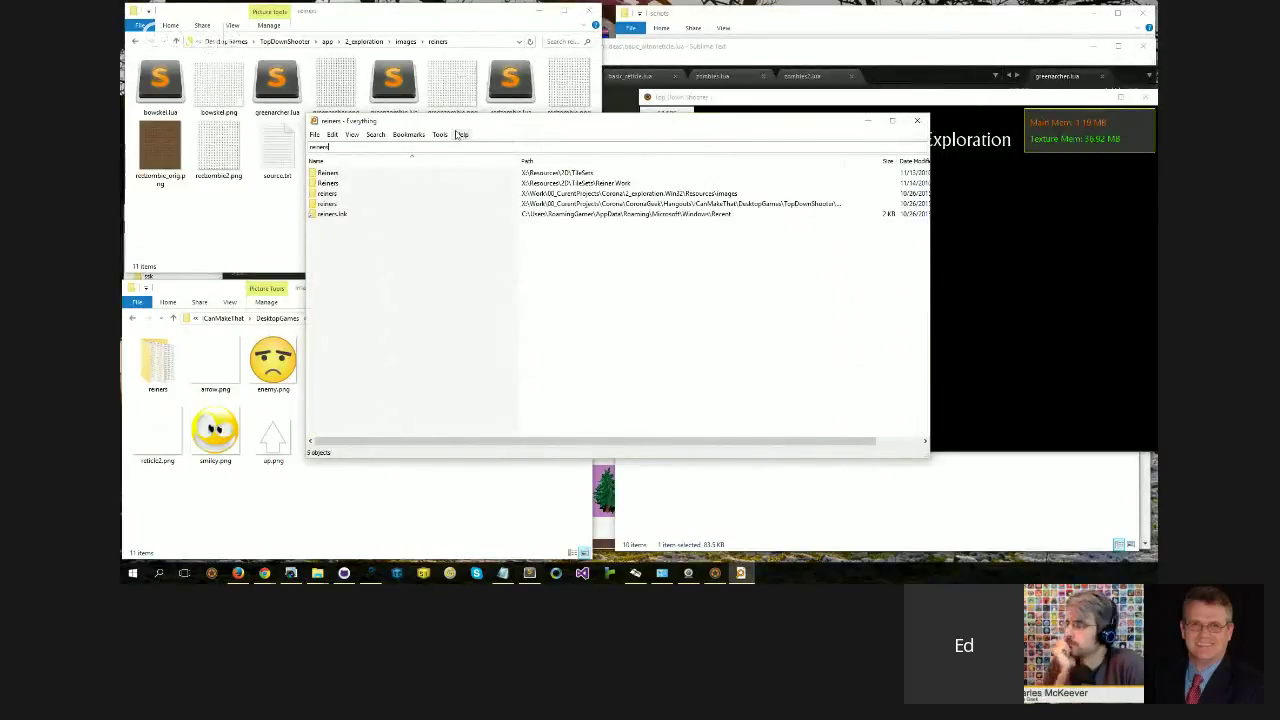
{"action": "double_click", "coordinate": [328, 183]}
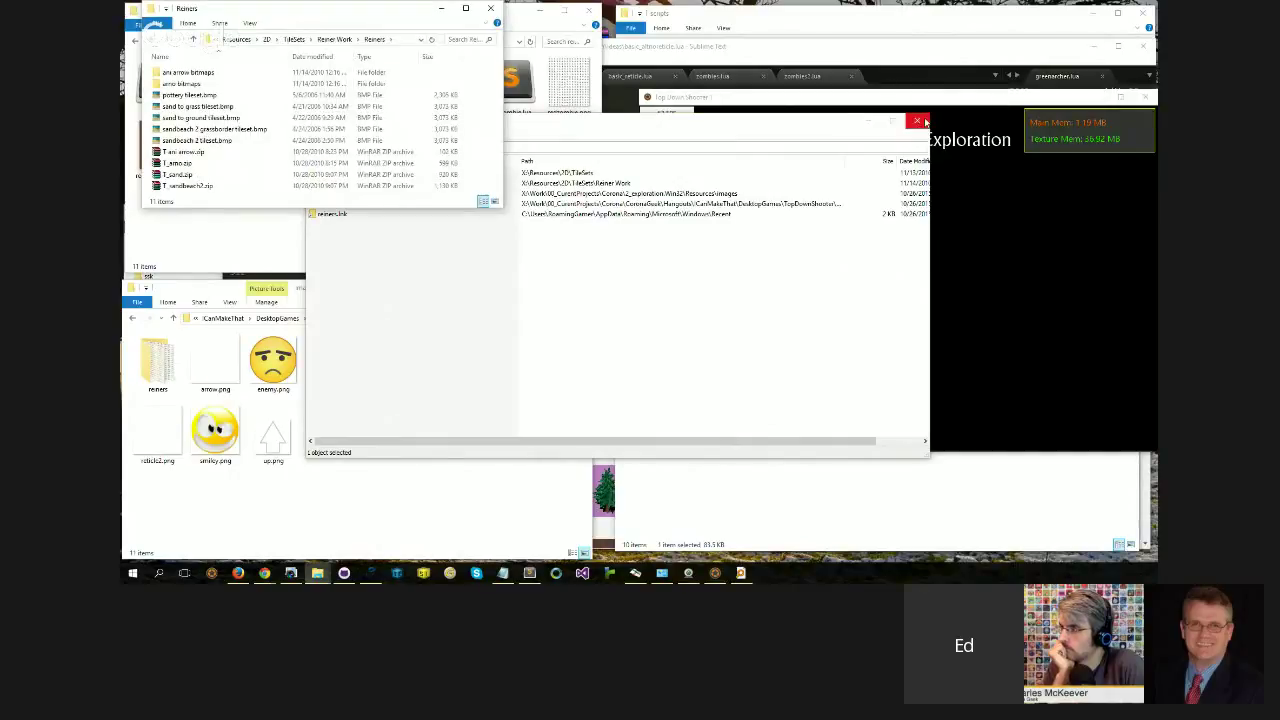
{"action": "left_click", "coordinate": [917, 121]}
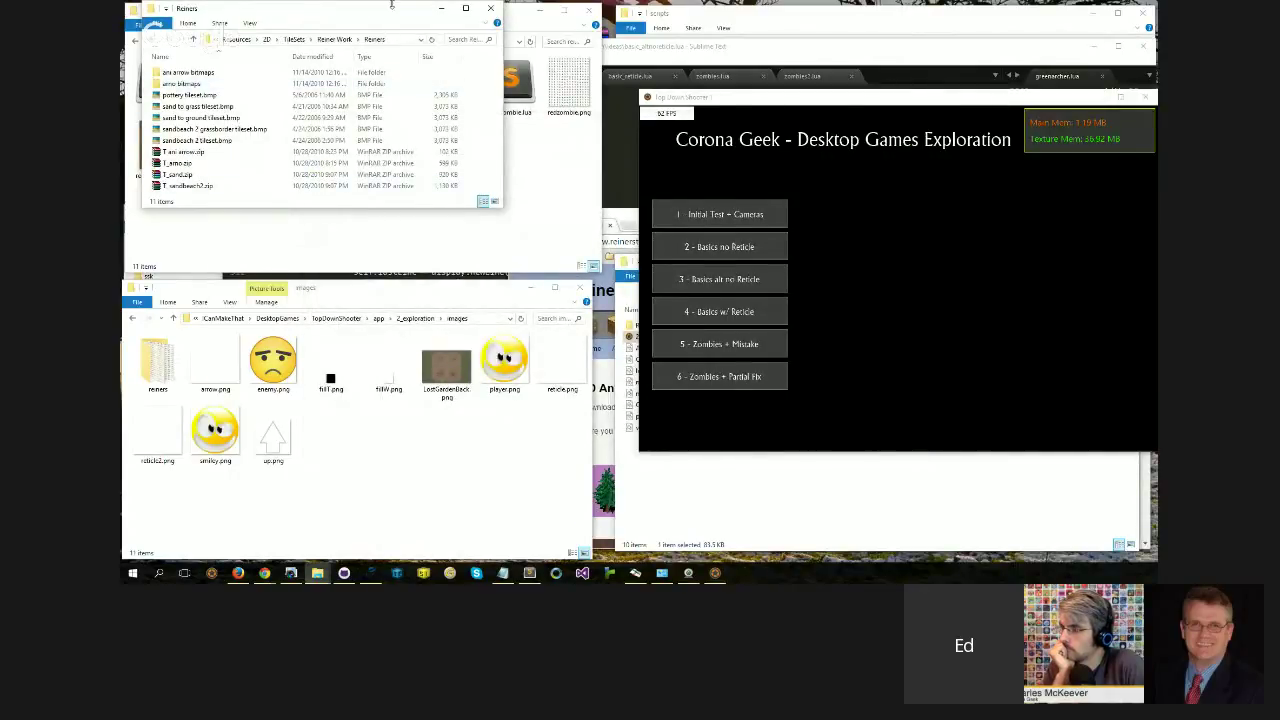
{"action": "left_click_drag", "start_coordinate": [393, 10], "coordinate": [463, 183]}
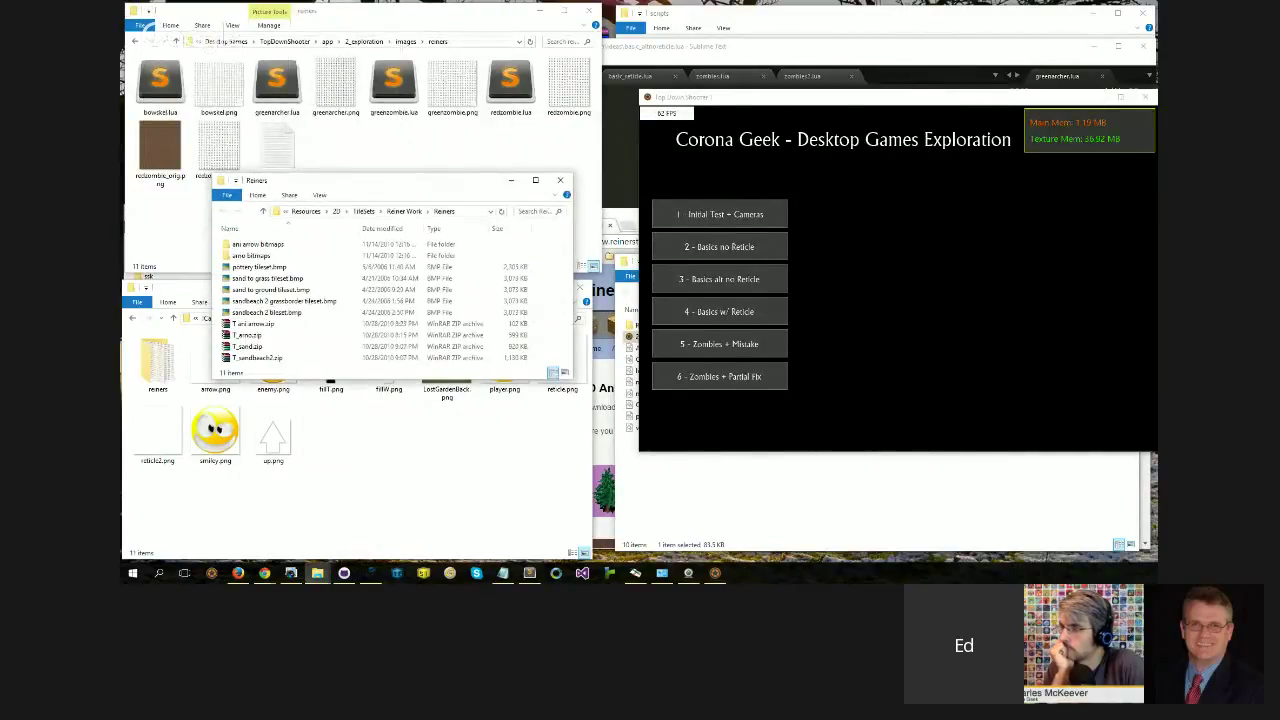
Step: Bring up TexturePacker behind the folder window and browse from Reiner Work into Monsters and its T dragonfly folder
{"action": "key", "text": "alt+Tab"}
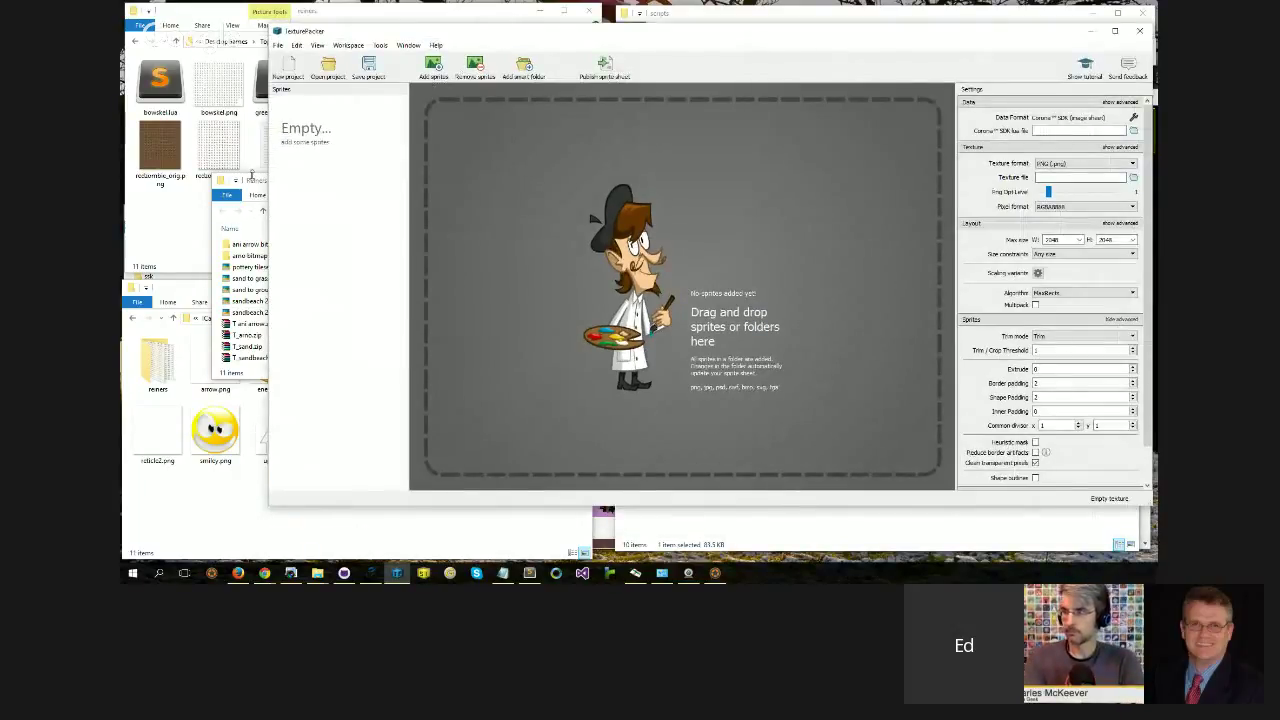
{"action": "left_click", "coordinate": [252, 175]}
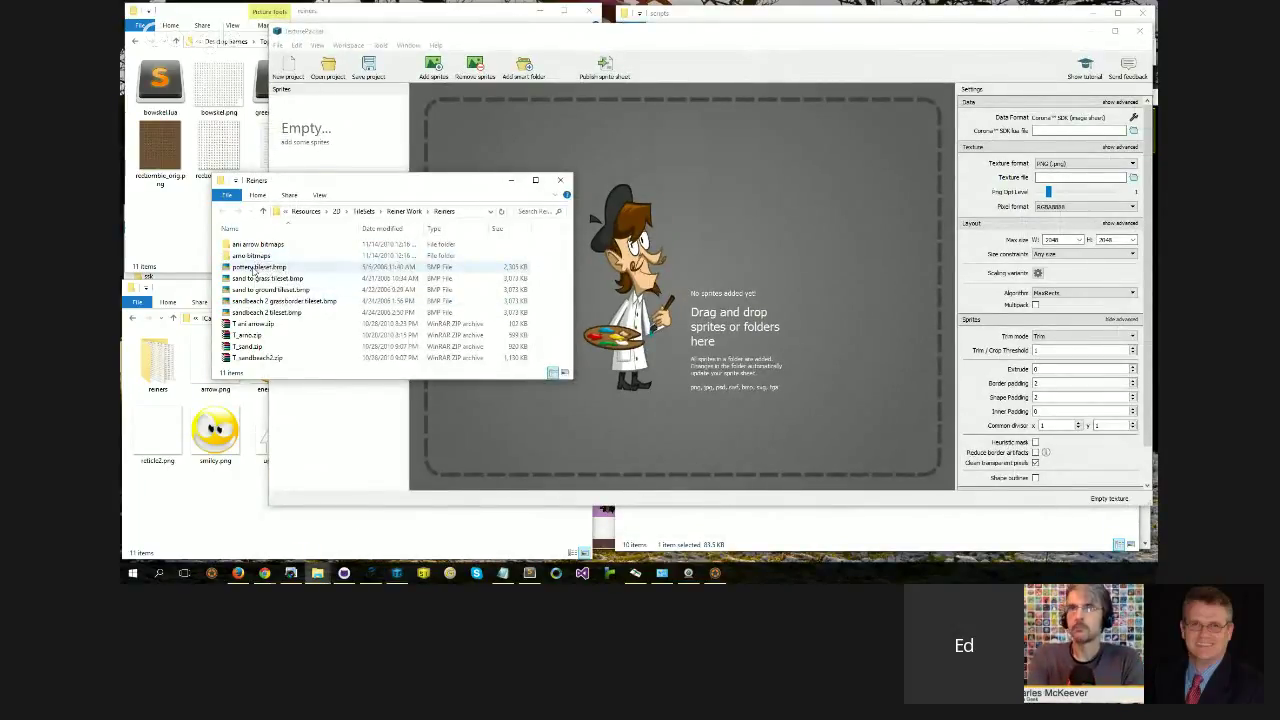
{"action": "left_click", "coordinate": [254, 271]}
{"action": "left_click", "coordinate": [408, 212]}
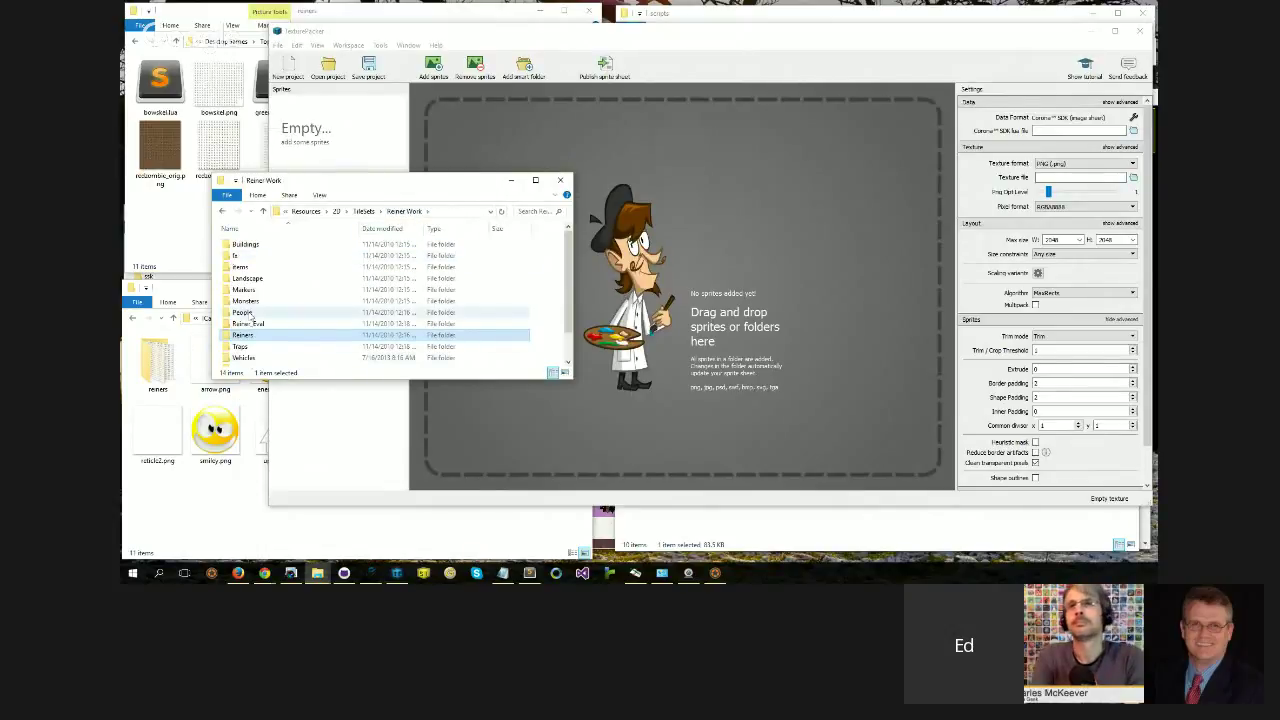
{"action": "double_click", "coordinate": [248, 302]}
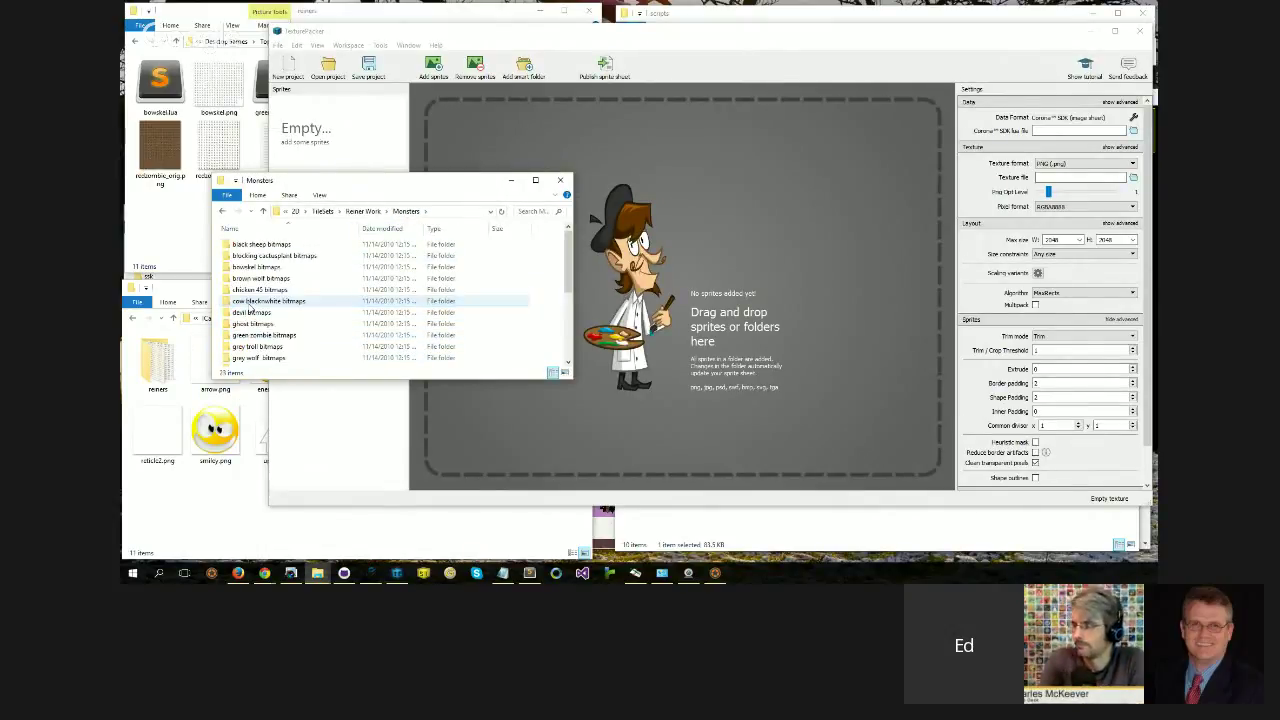
{"action": "scroll", "coordinate": [255, 330], "scroll_direction": "down", "scroll_amount": 3}
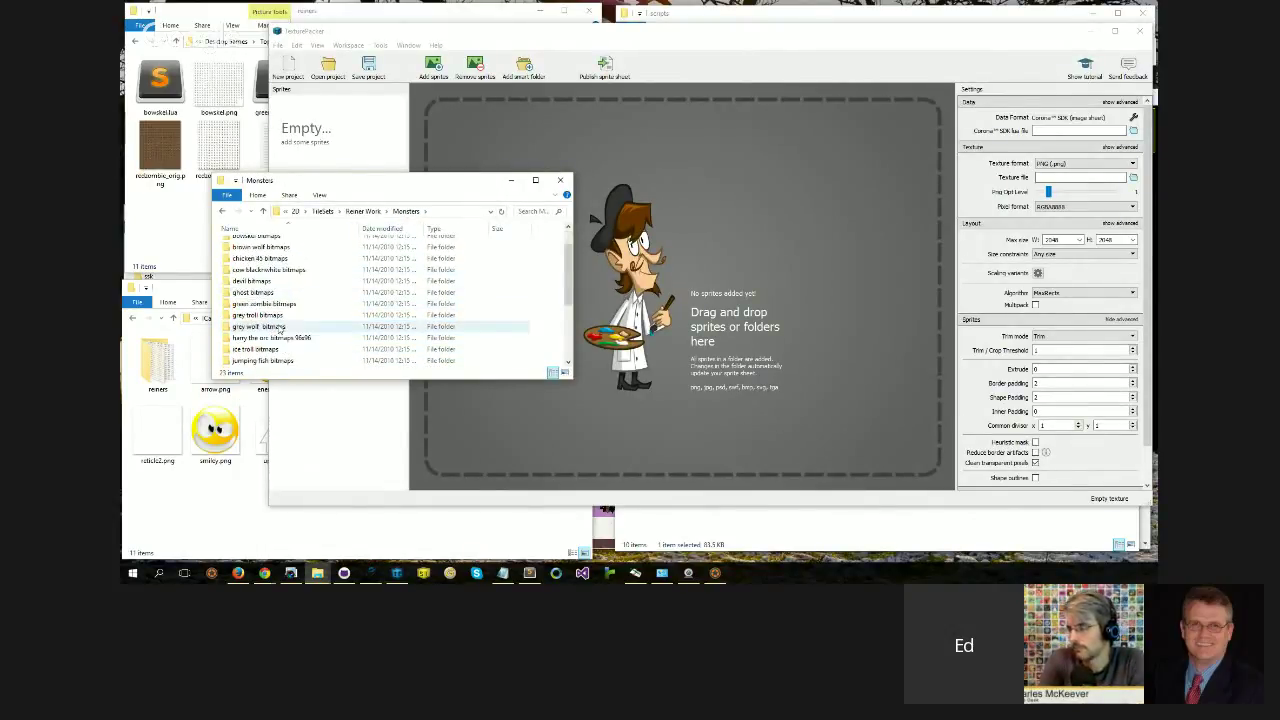
{"action": "left_click", "coordinate": [250, 361]}
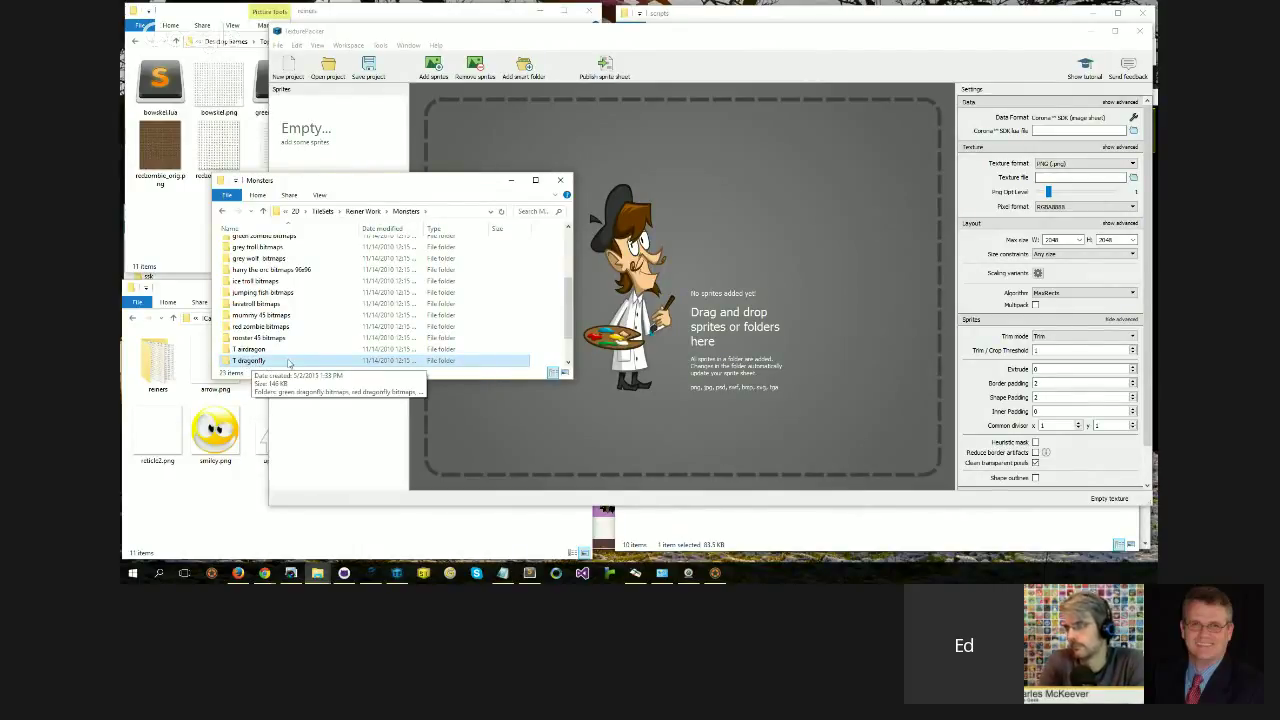
{"action": "double_click", "coordinate": [253, 360]}
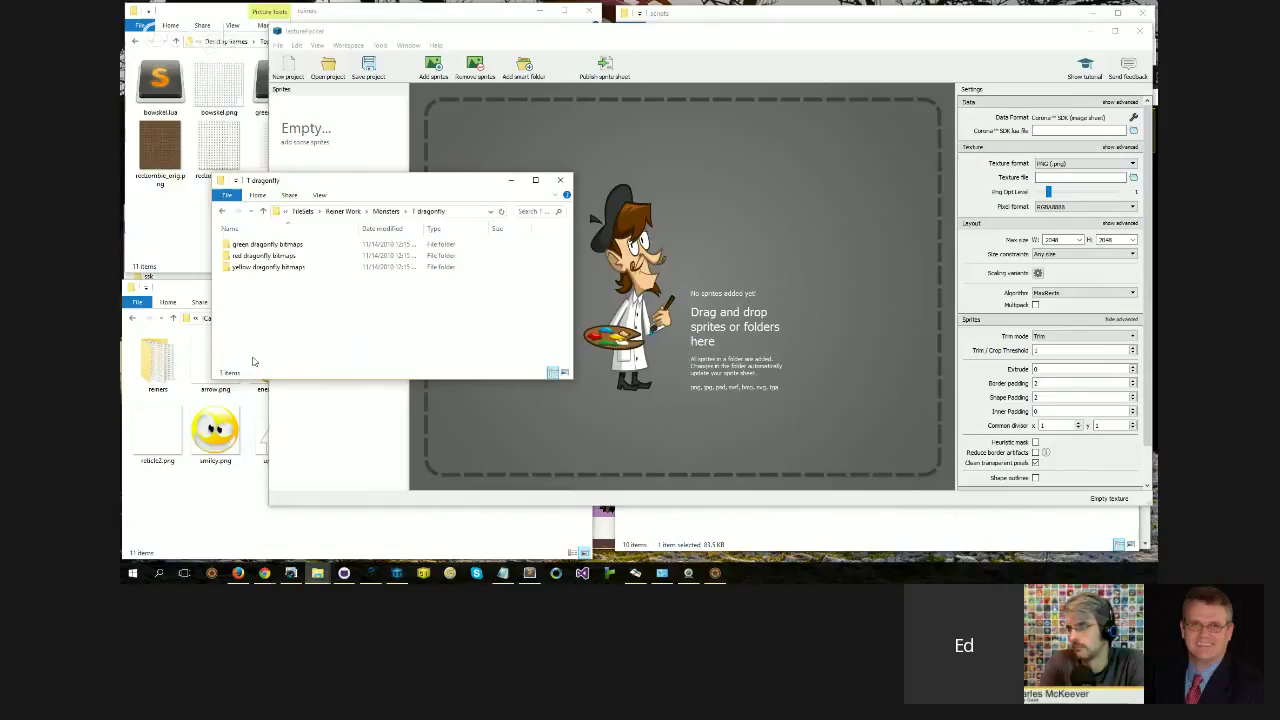
Step: Copy the "green dragonfly bitmaps" folder into the project's images/reiners folder
{"action": "left_click", "coordinate": [226, 244]}
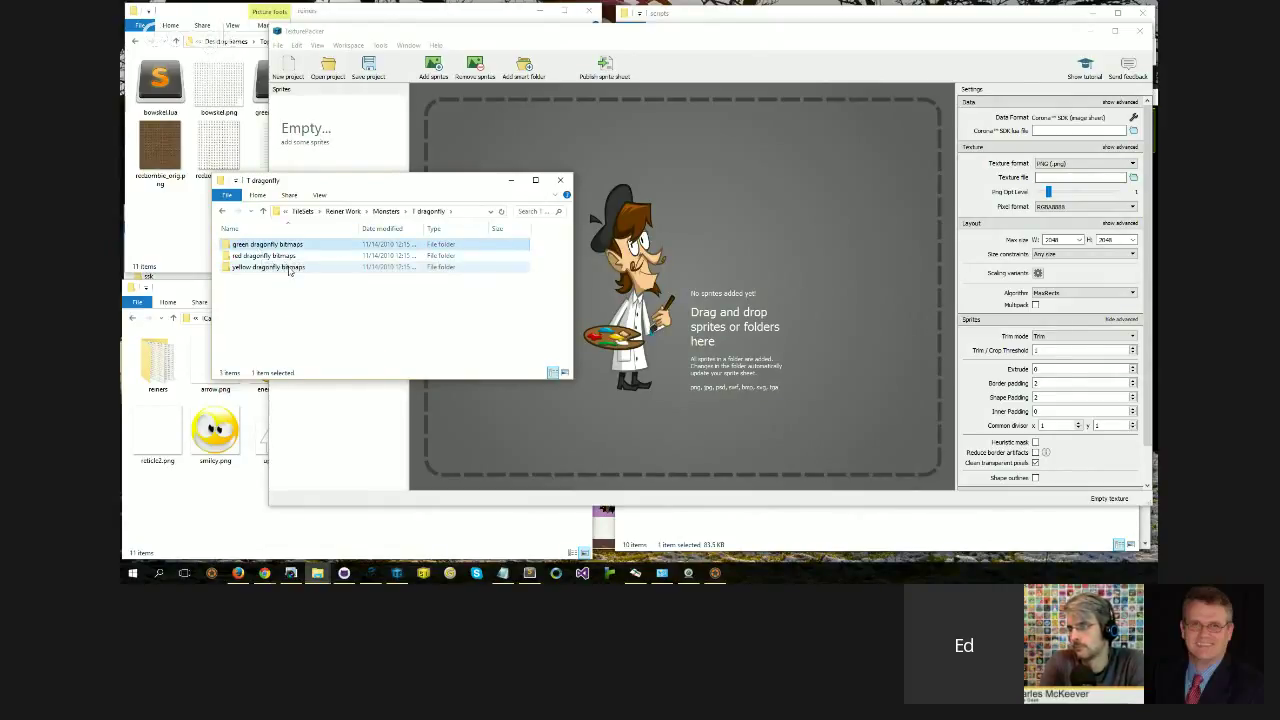
{"action": "left_click", "coordinate": [186, 237]}
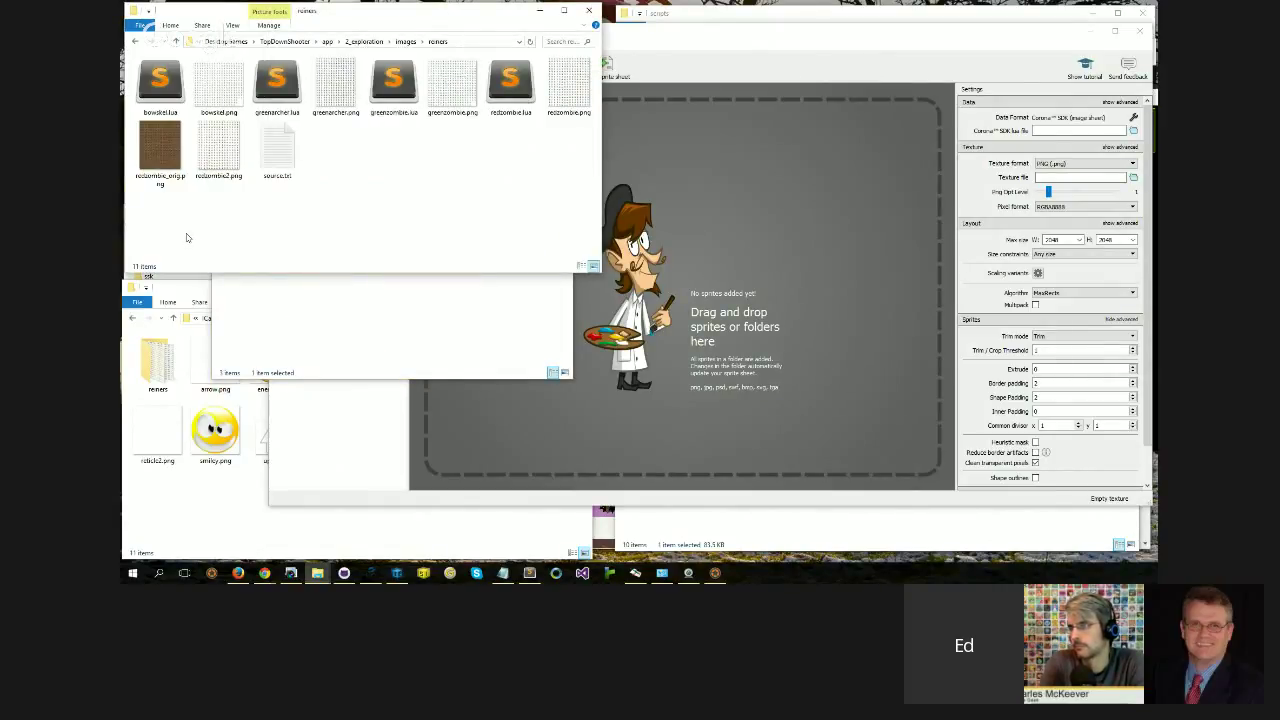
{"action": "key", "text": "ctrl+v"}
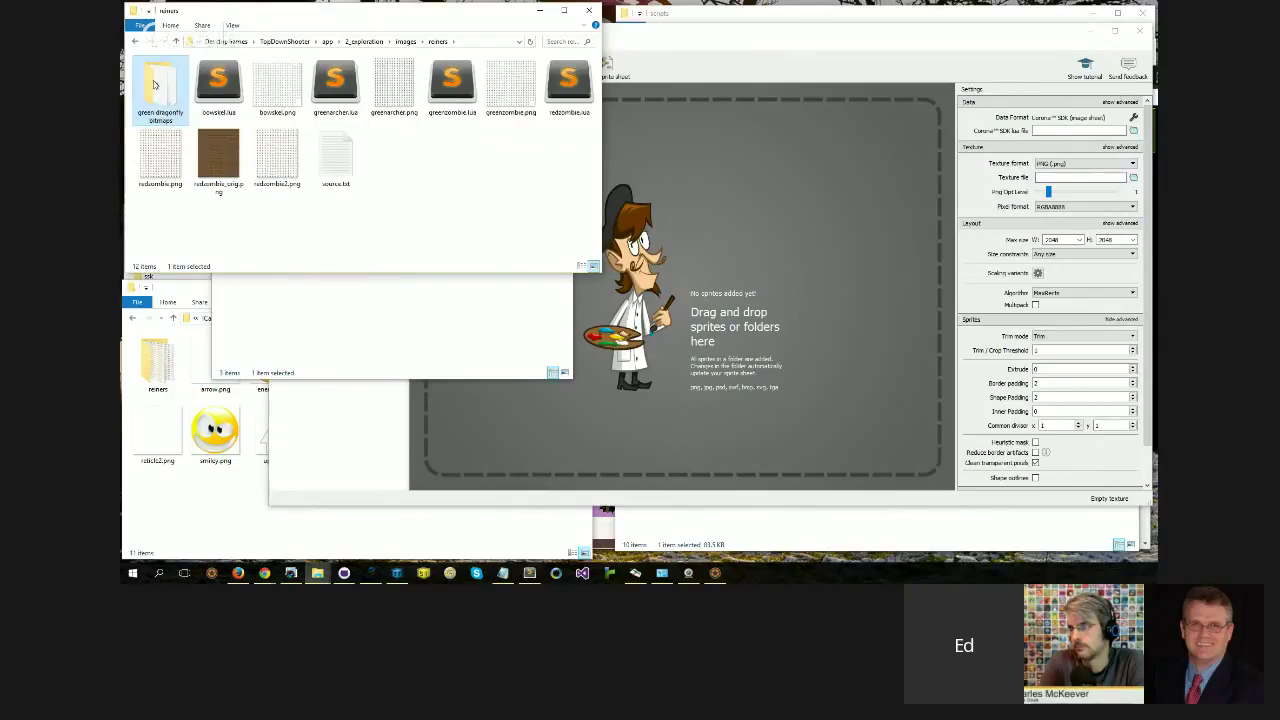
Step: Open the copied green dragonfly bitmaps folder, list its files in details view and widen the Name column to show full file names
{"action": "double_click", "coordinate": [154, 84]}
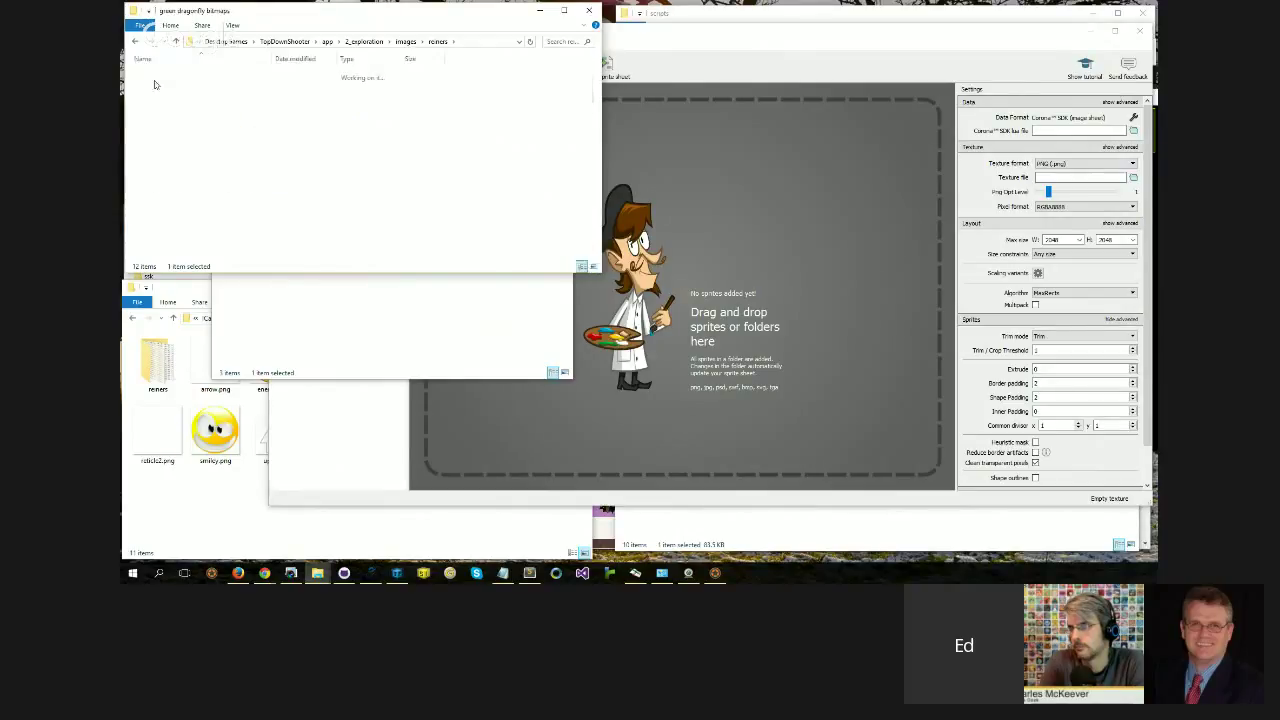
{"action": "left_click", "coordinate": [581, 266]}
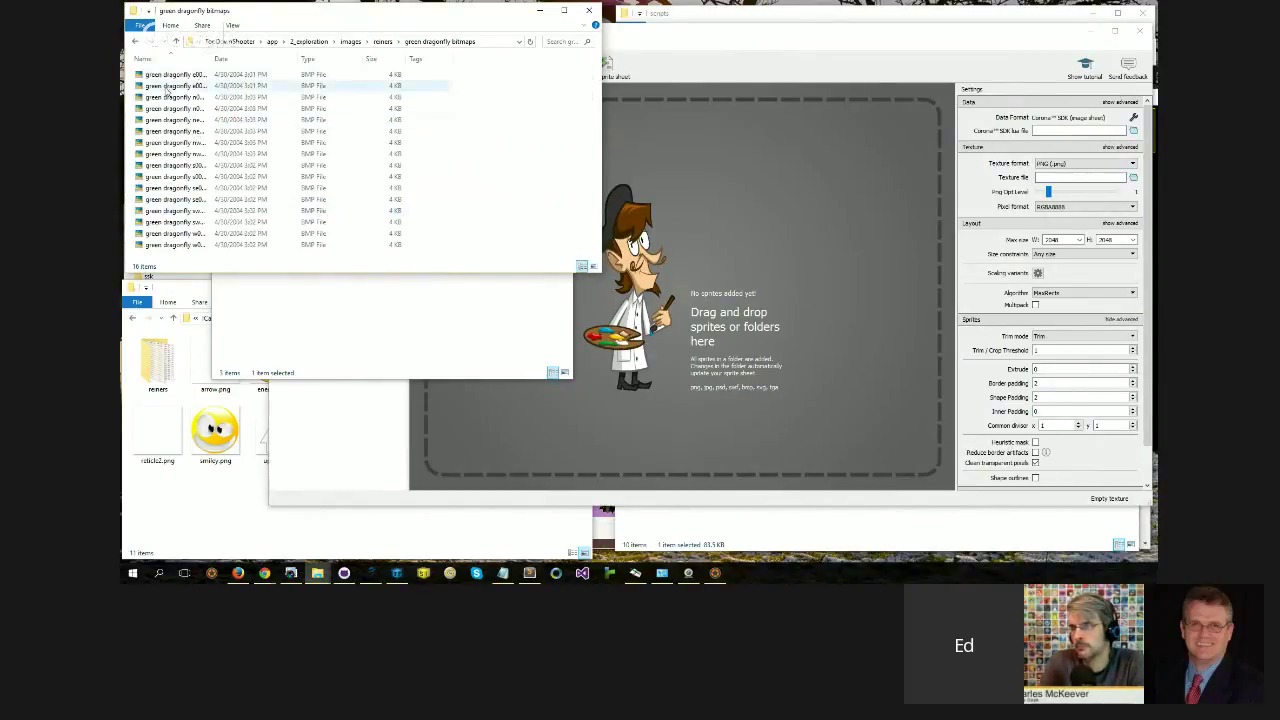
{"action": "left_click_drag", "start_coordinate": [210, 60], "coordinate": [298, 66]}
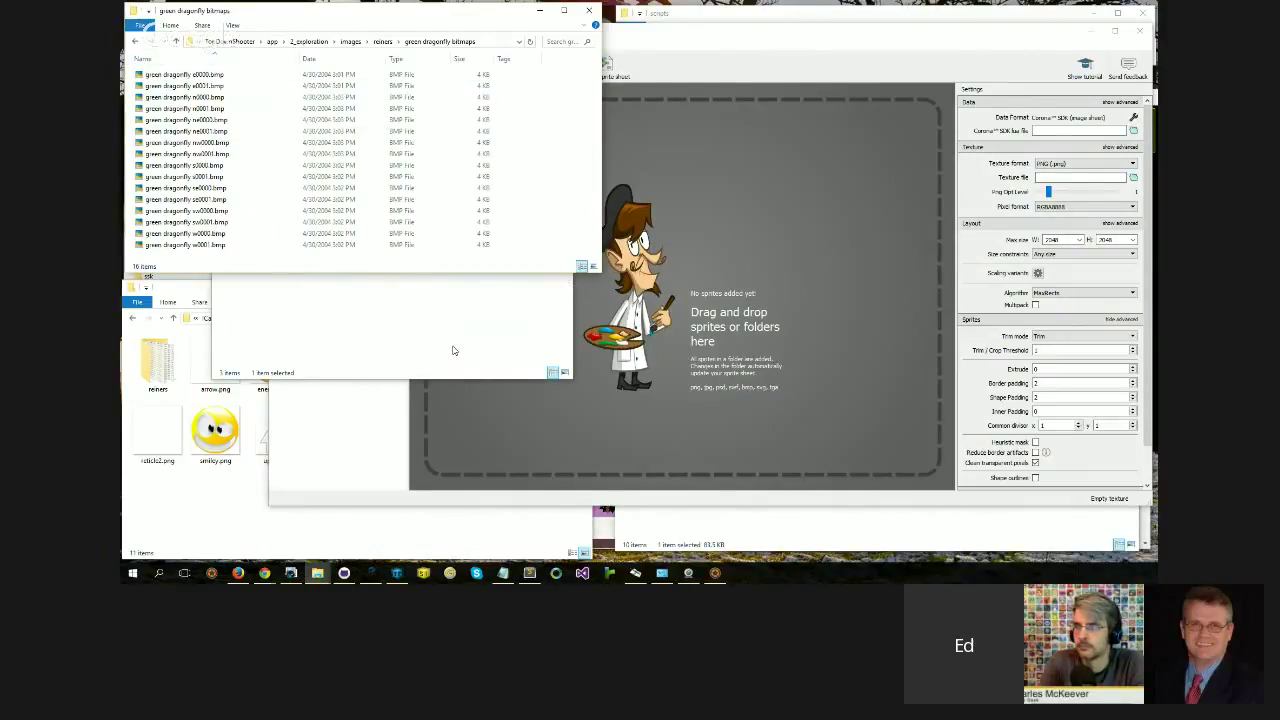
Step: Examine the other sprite folders in Monsters, including the grey wolf, green zombie and chicken 45 bitmaps
{"action": "left_click", "coordinate": [483, 336]}
{"action": "key", "text": "alt+Left"}
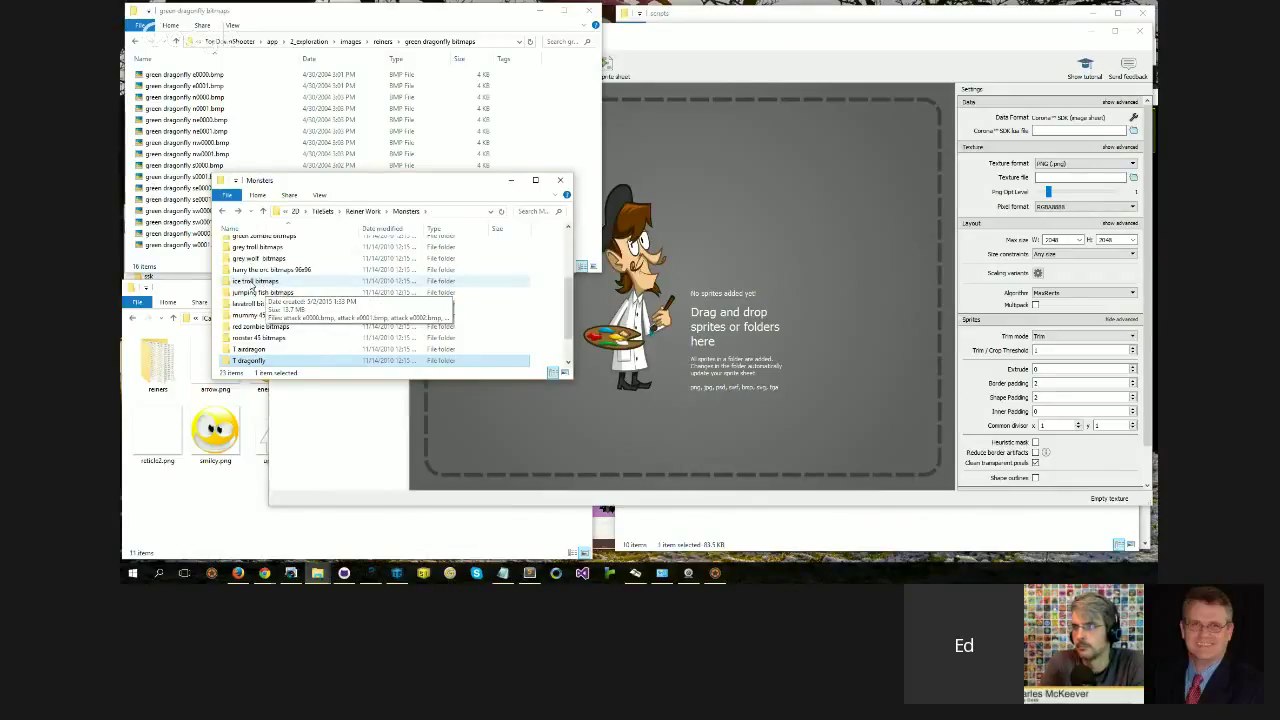
{"action": "double_click", "coordinate": [265, 263]}
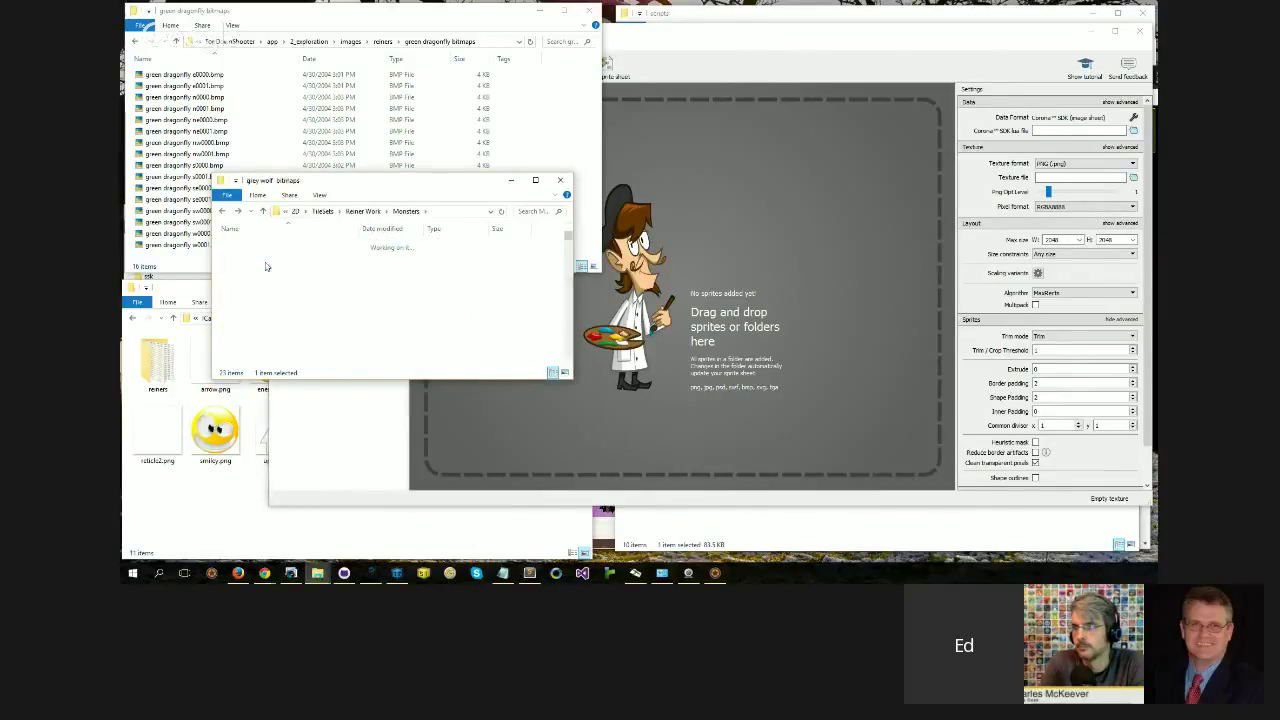
{"action": "key", "text": "alt+Left"}
{"action": "left_click", "coordinate": [256, 291]}
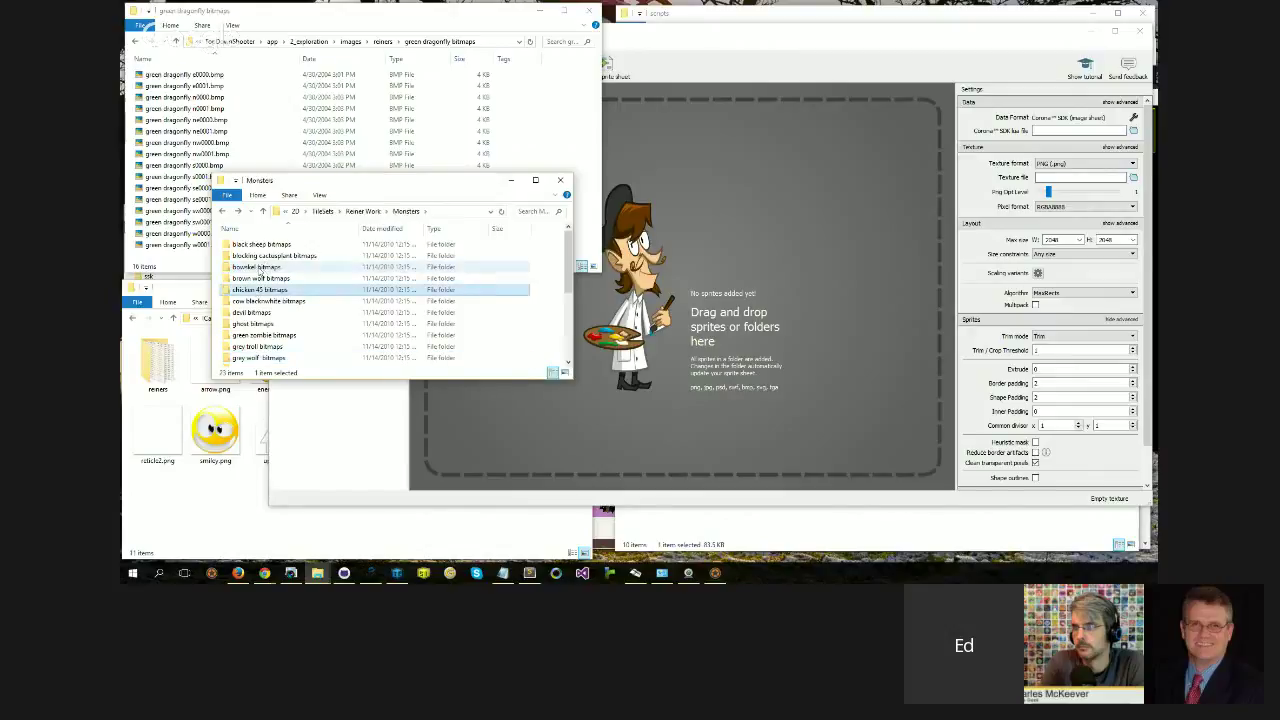
{"action": "left_click", "coordinate": [264, 335]}
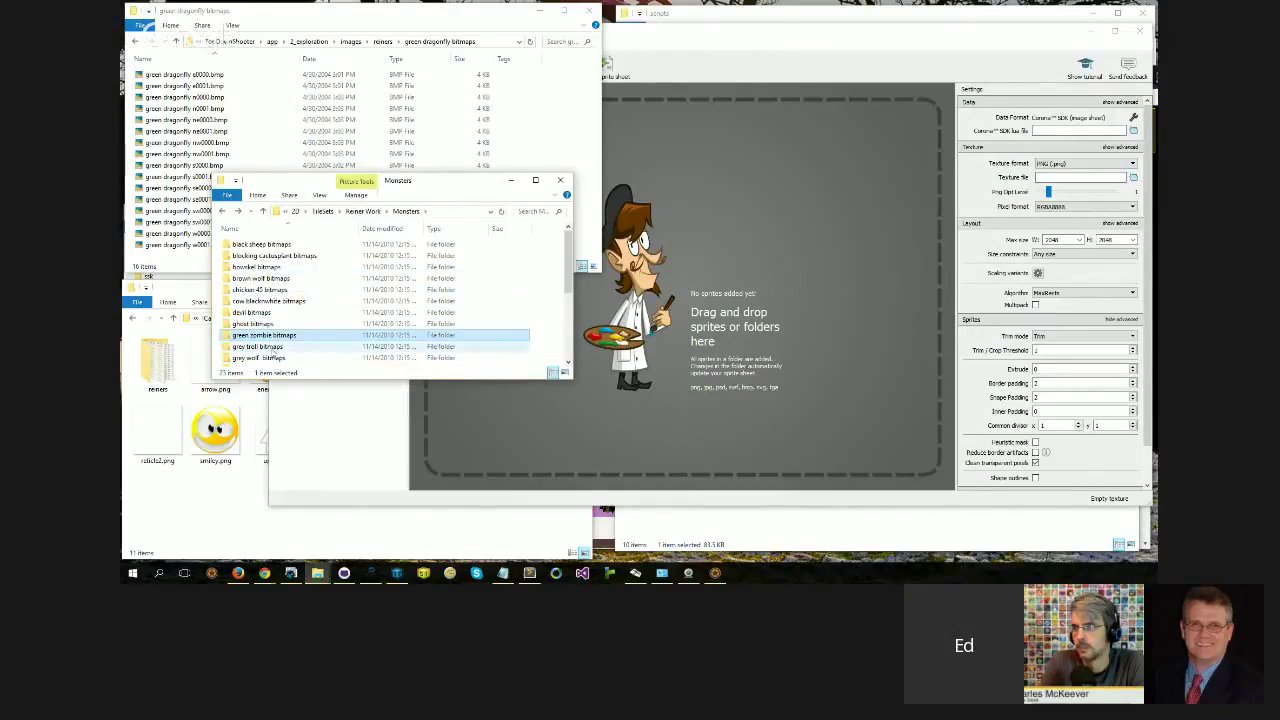
{"action": "left_click", "coordinate": [259, 360]}
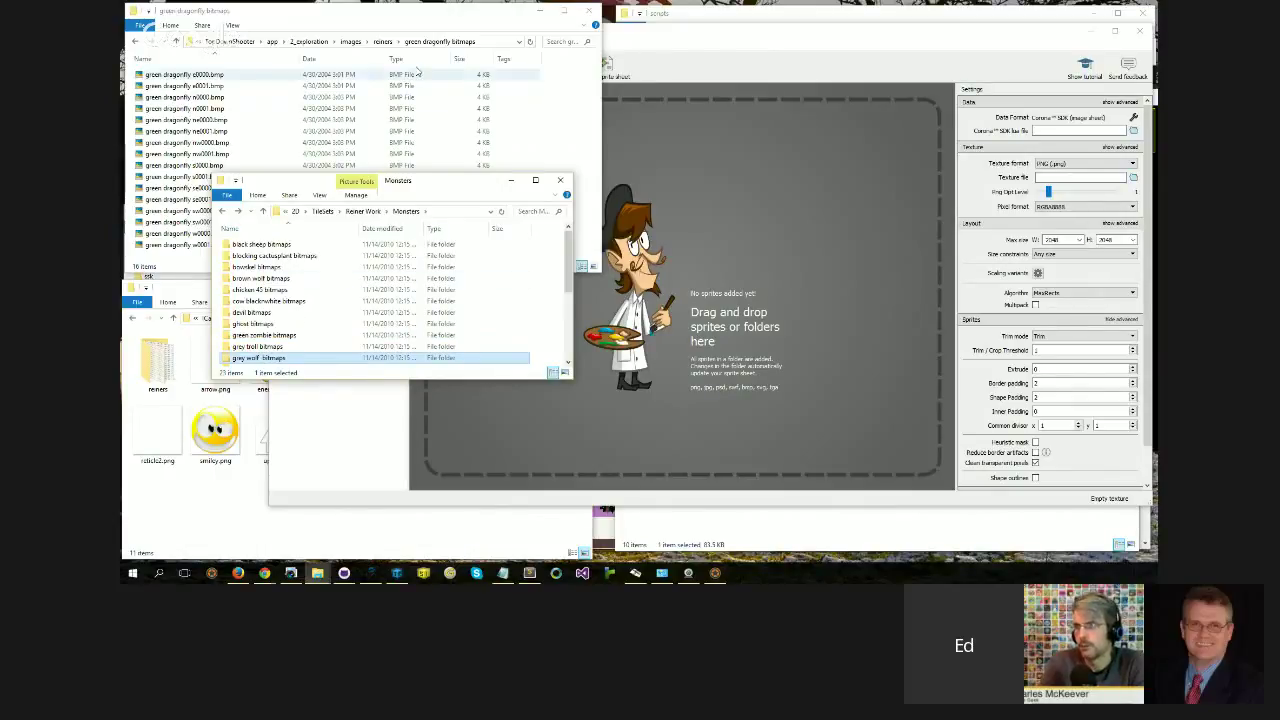
{"action": "left_click", "coordinate": [260, 290]}
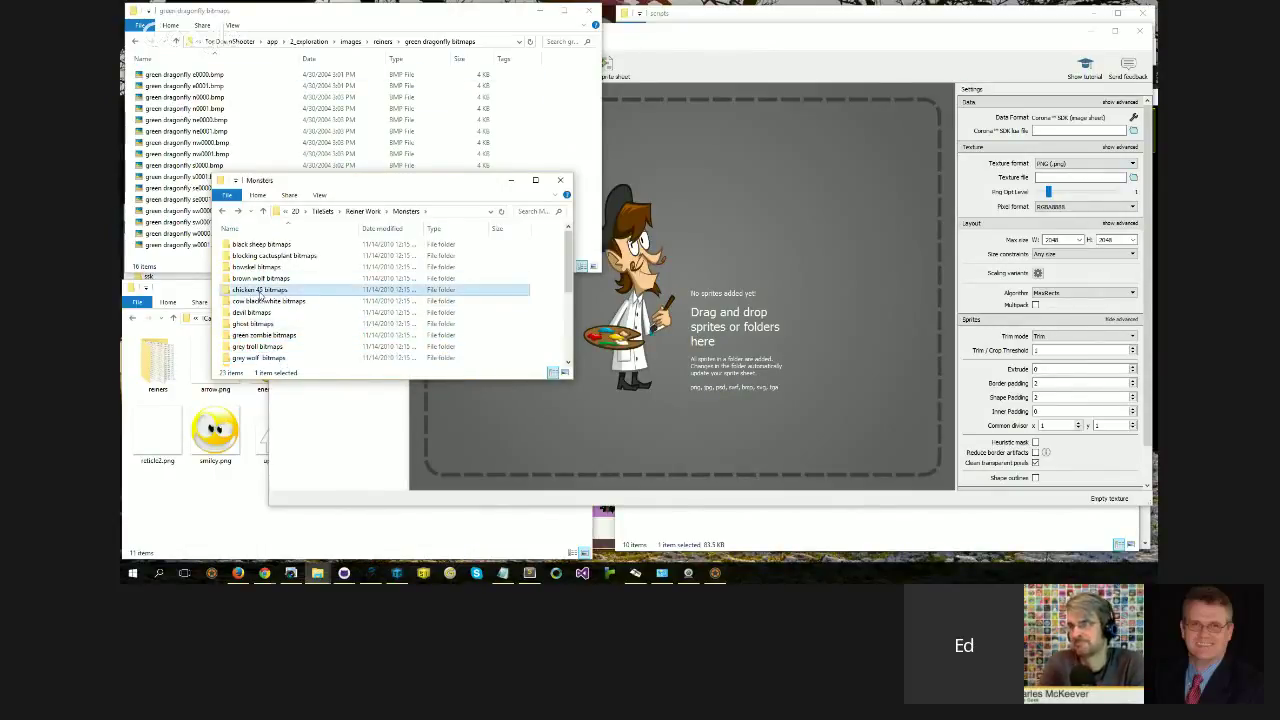
{"action": "double_click", "coordinate": [260, 291]}
{"action": "key", "text": "alt+Left"}
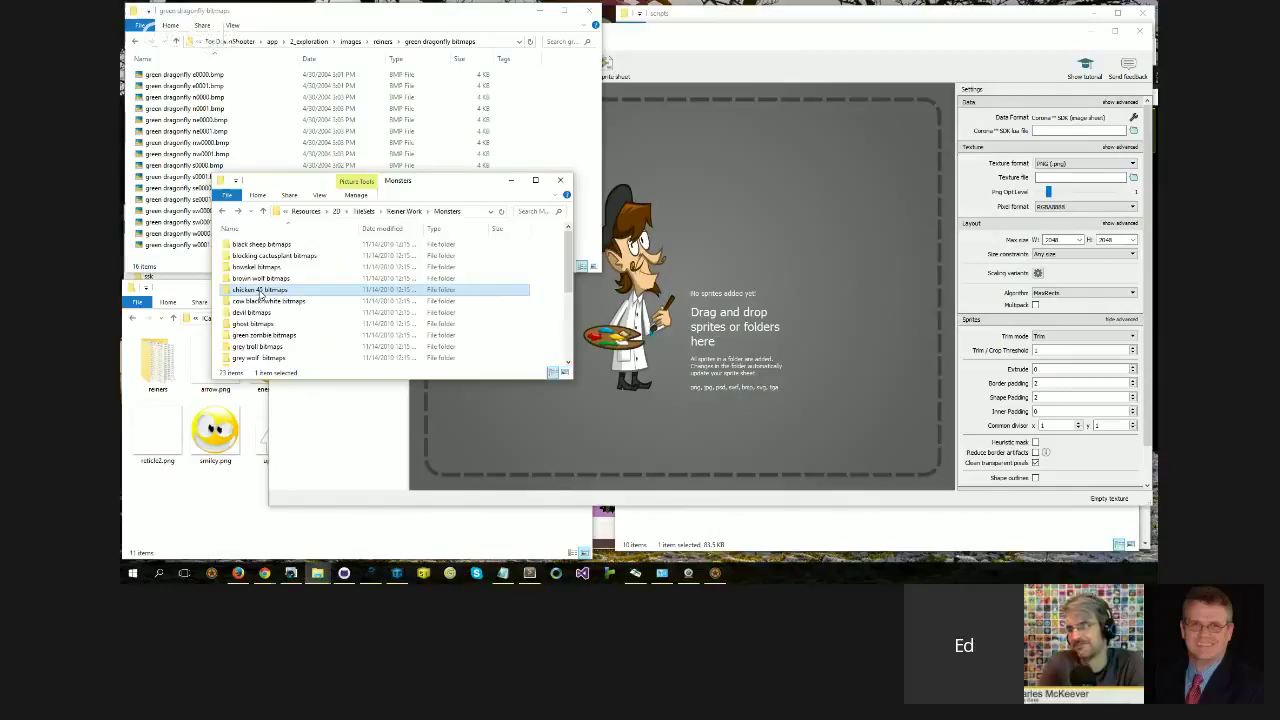
Step: Return the project's folder window to images/reiners and clear the folder selection
{"action": "left_click", "coordinate": [405, 22]}
{"action": "key", "text": "alt+Left"}
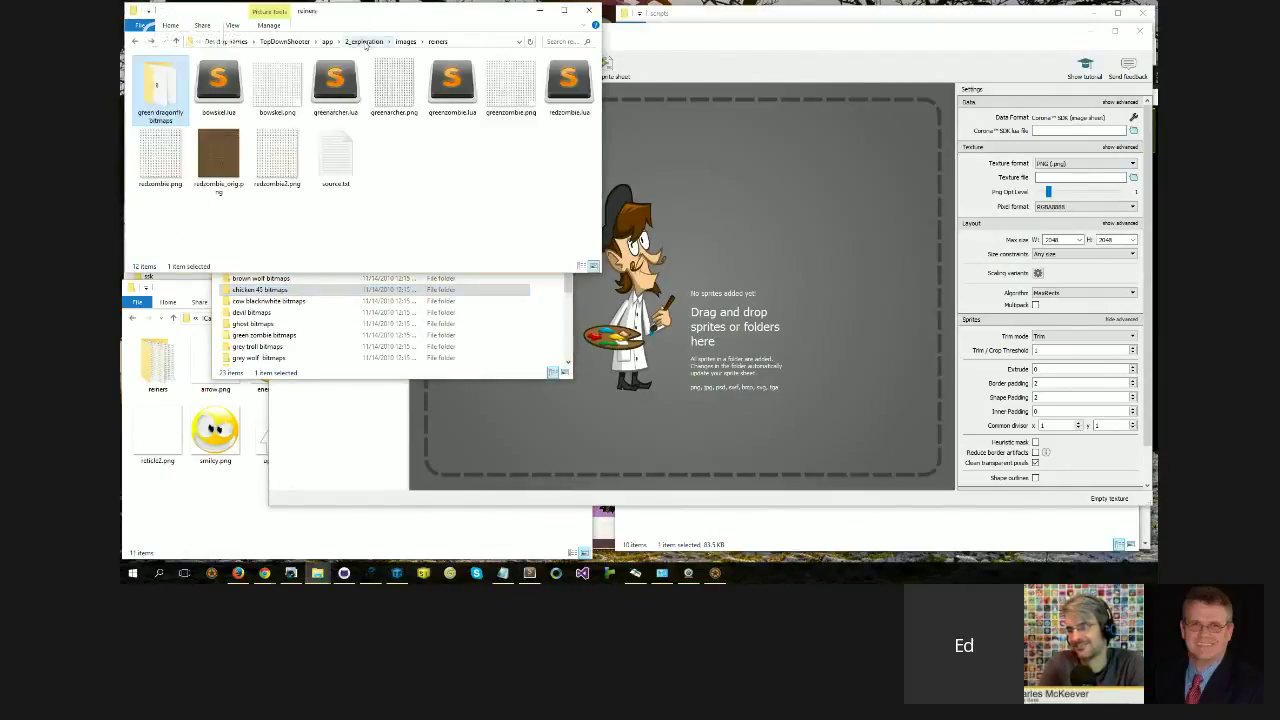
{"action": "left_click", "coordinate": [382, 224]}
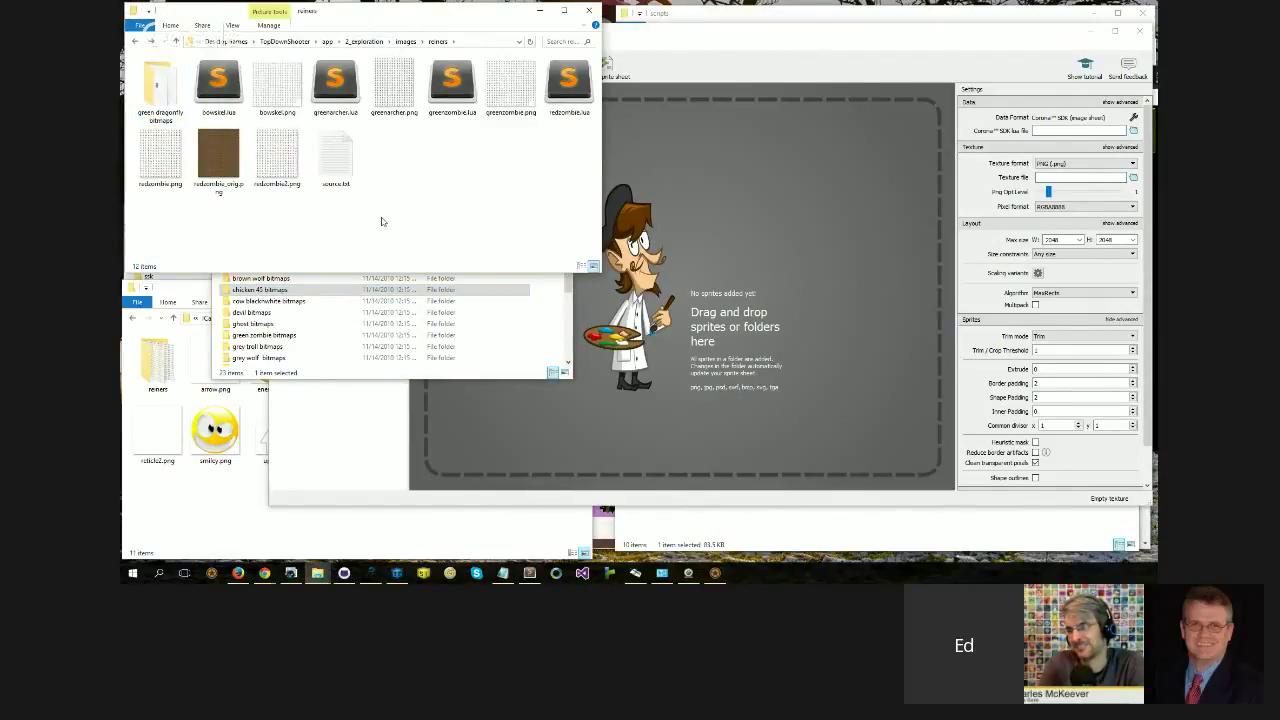
Step: Paste the "grey wolf bitmaps" folder into images/reiners, then open it in an enlarged window with its files in details view
{"action": "key", "text": "ctrl+v"}
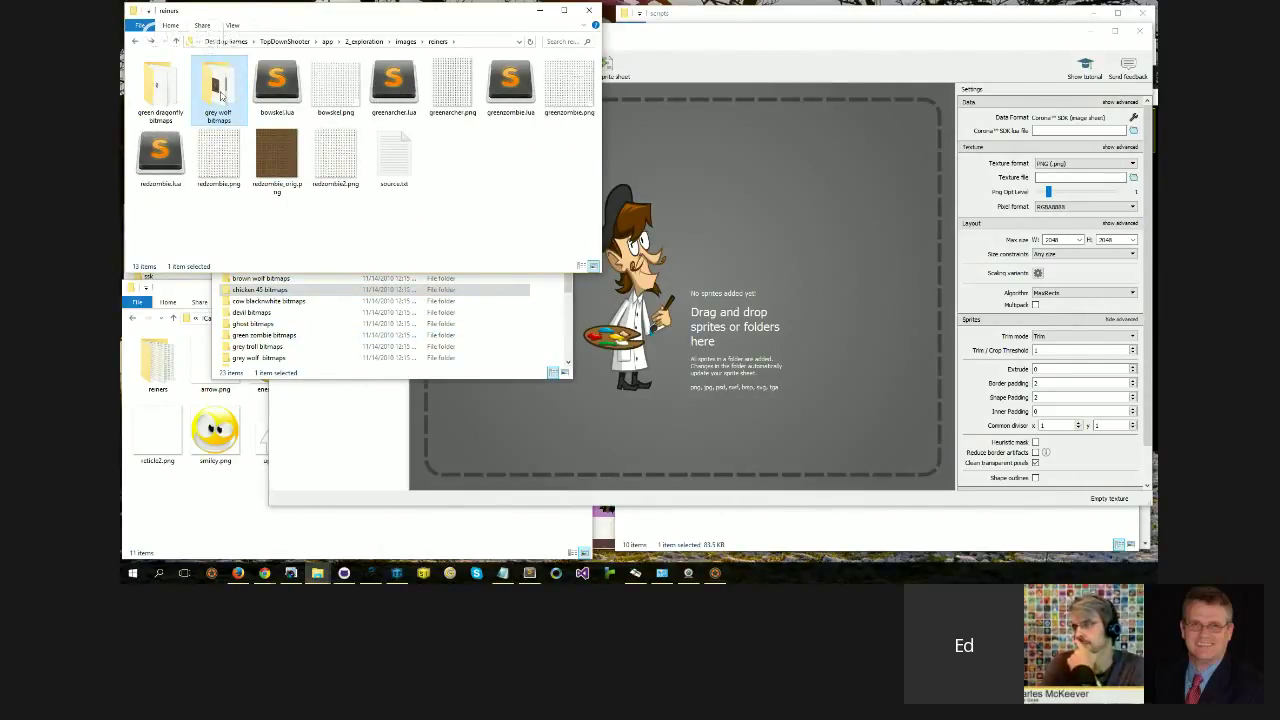
{"action": "double_click", "coordinate": [219, 90]}
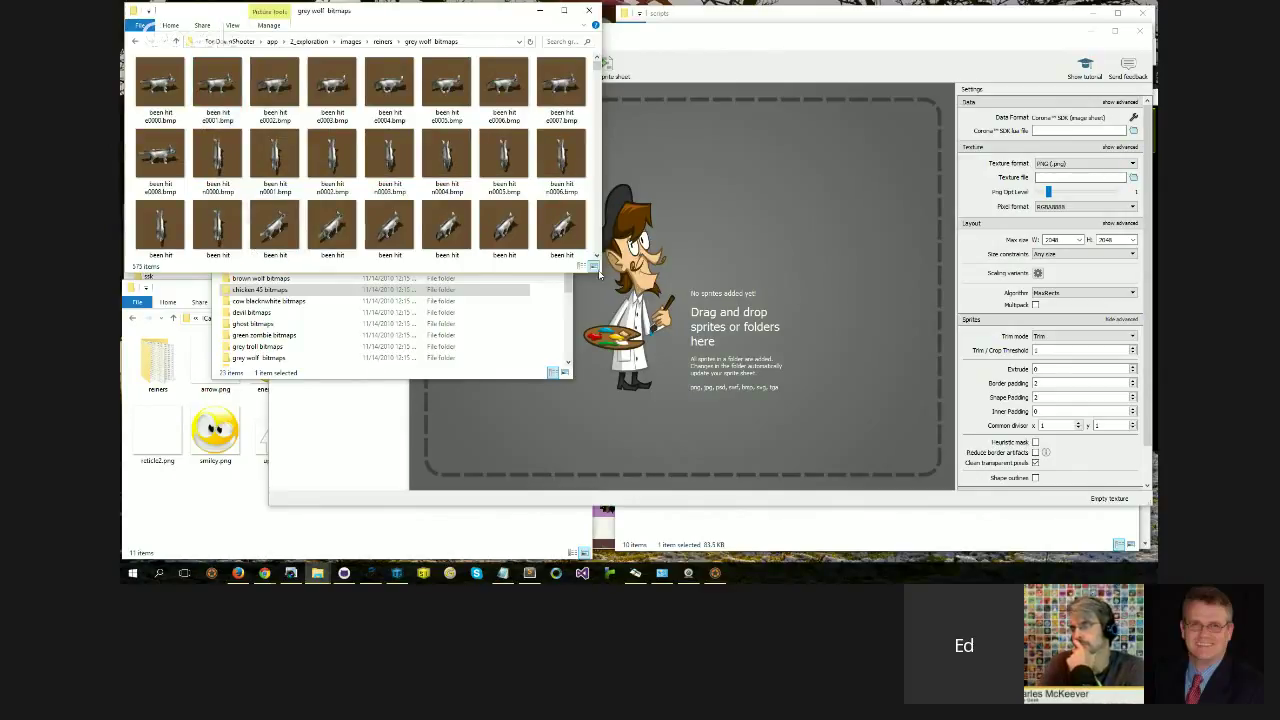
{"action": "left_click_drag", "start_coordinate": [598, 270], "coordinate": [625, 437]}
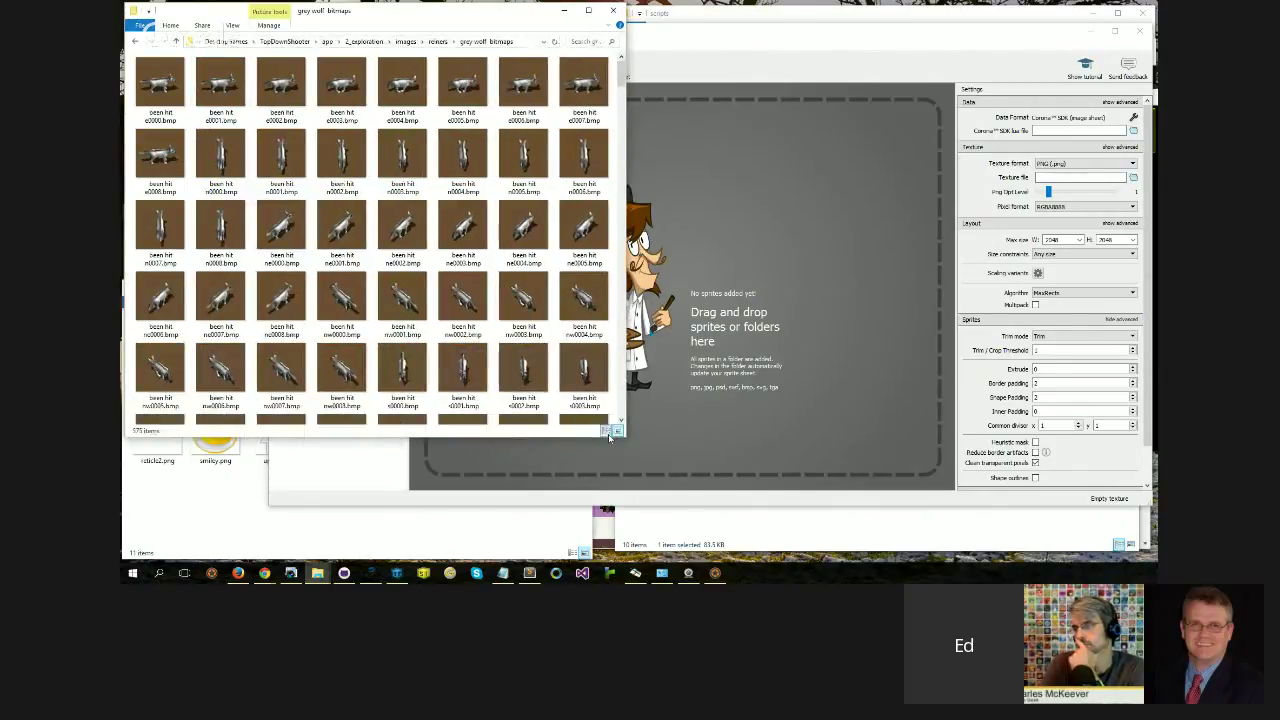
{"action": "left_click", "coordinate": [607, 431]}
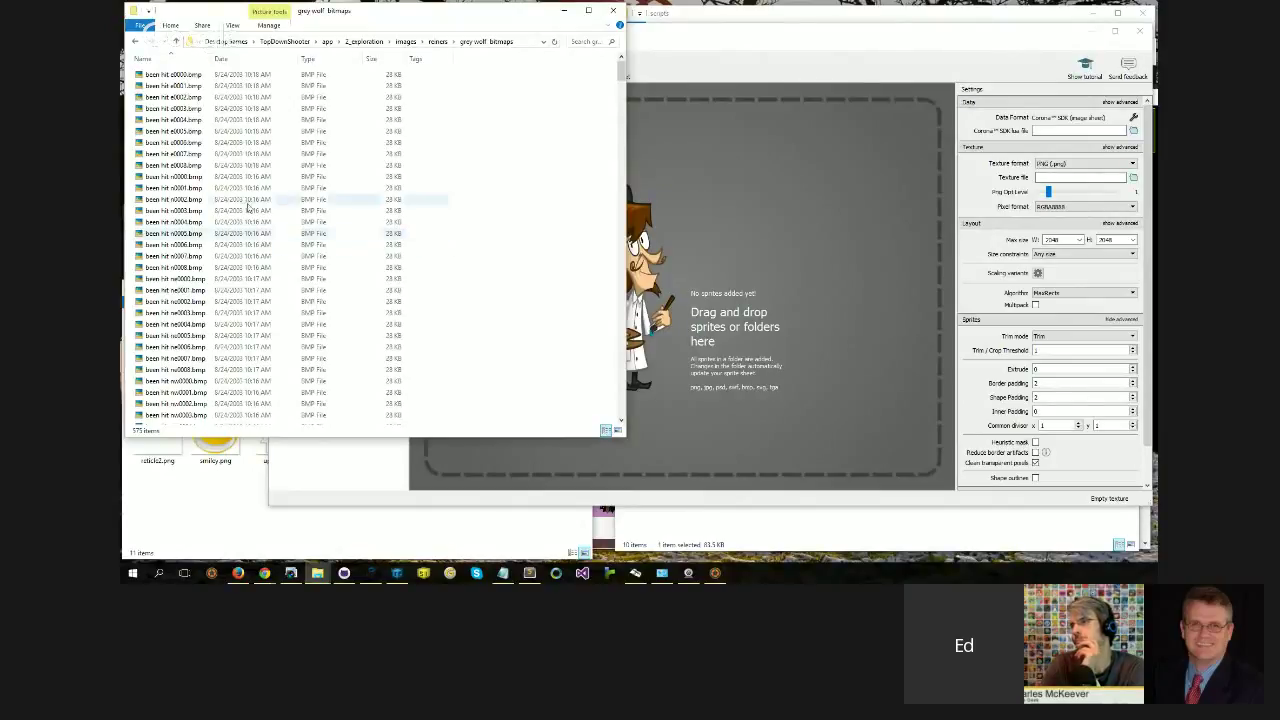
Step: Examine the grey wolf bitmap file names to see which animations and directions the folder contains
{"action": "left_click", "coordinate": [175, 86]}
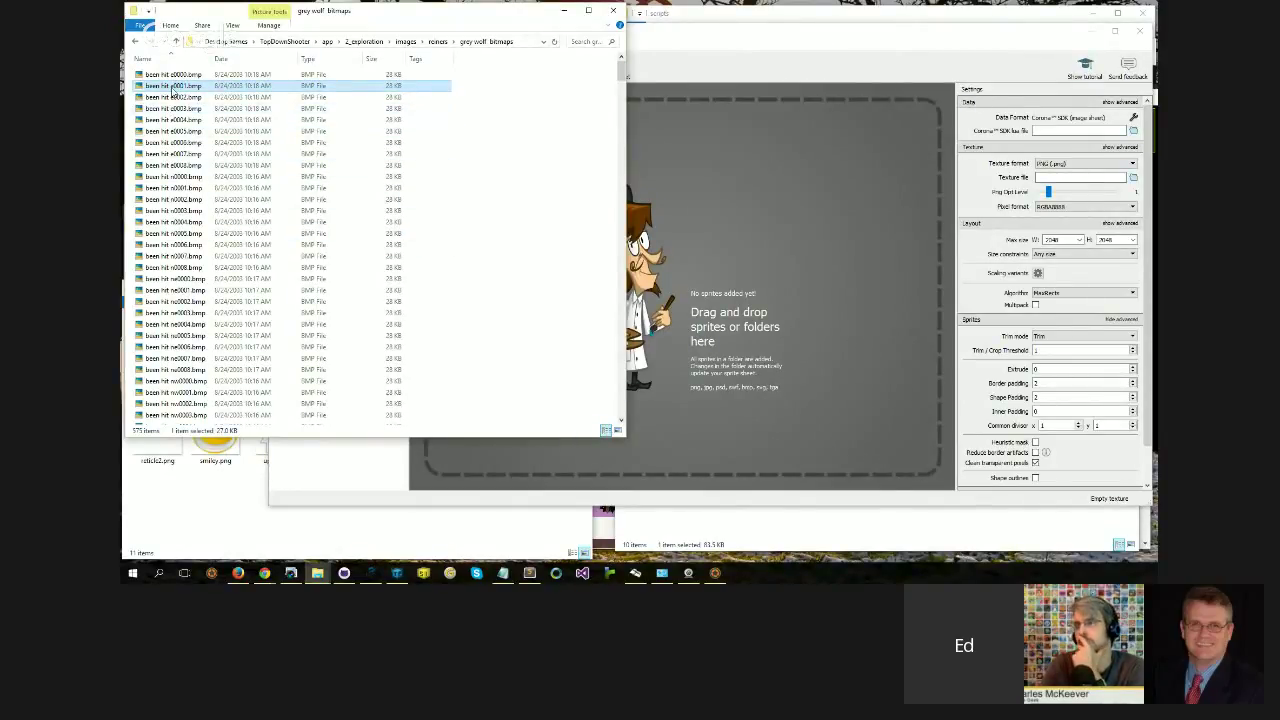
{"action": "left_click", "coordinate": [166, 79]}
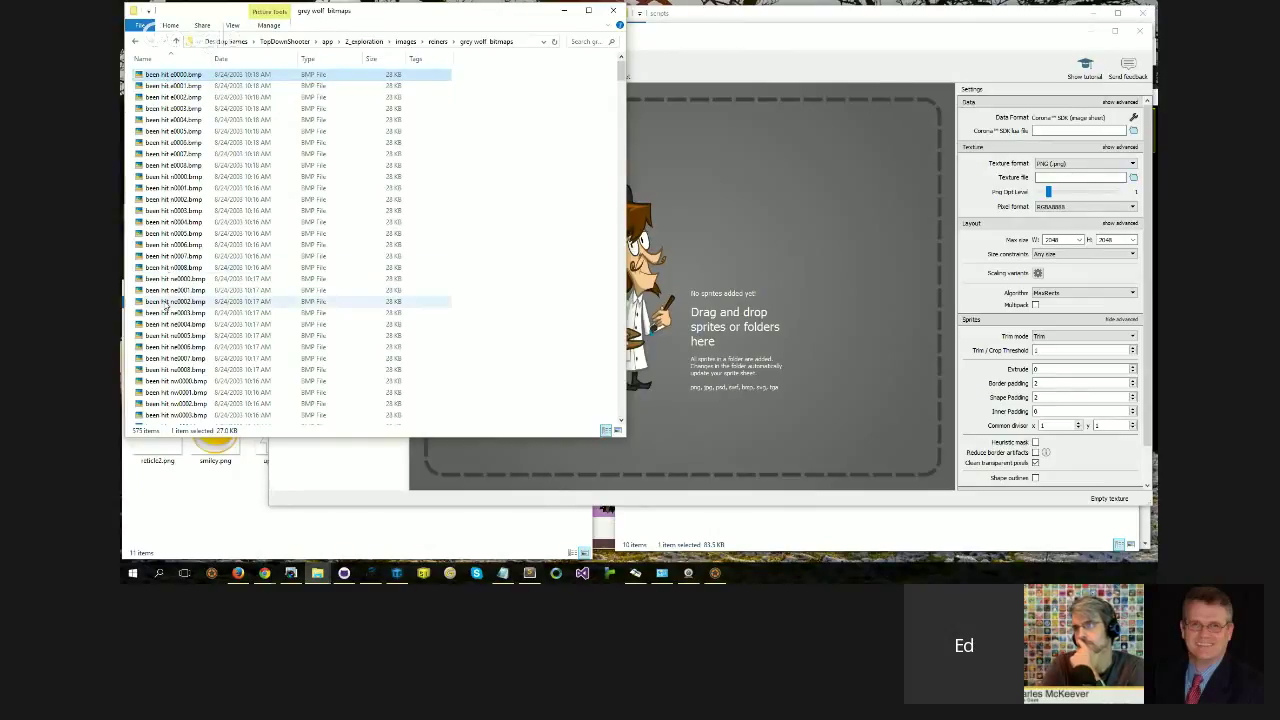
{"action": "scroll", "coordinate": [166, 305], "scroll_direction": "down", "scroll_amount": 9}
{"action": "scroll", "coordinate": [166, 312], "scroll_direction": "down", "scroll_amount": 15}
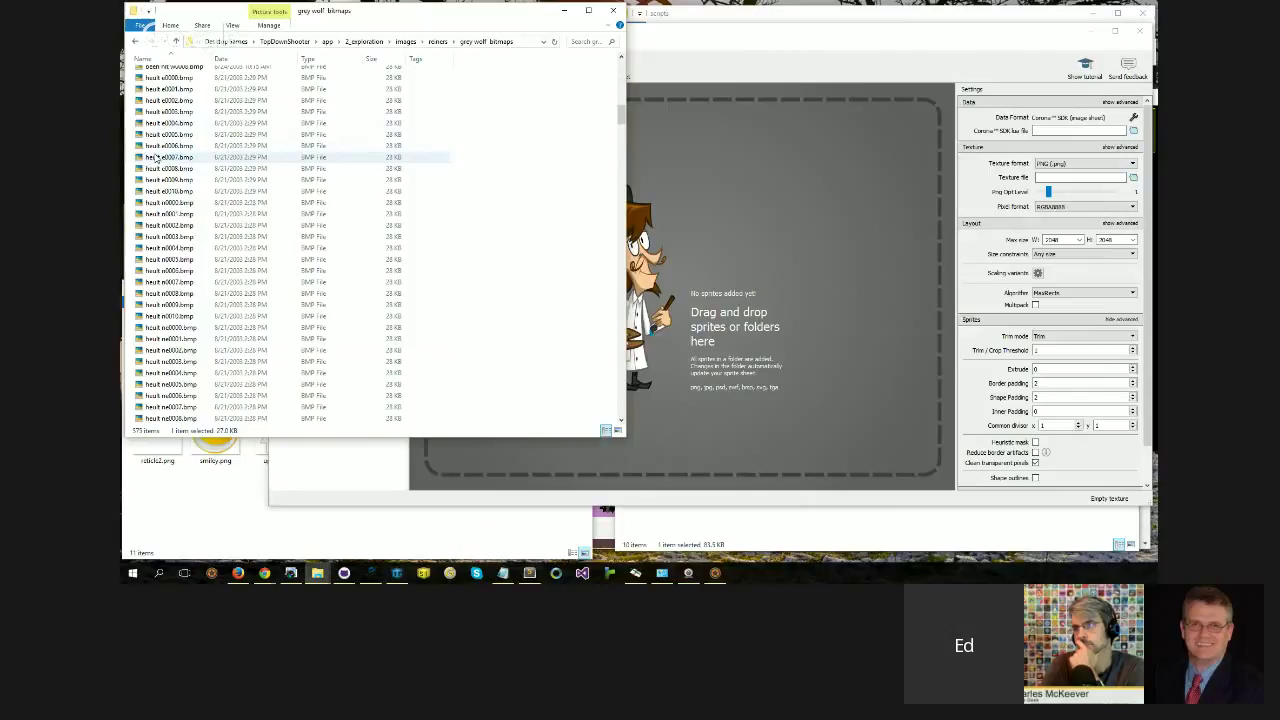
{"action": "left_click", "coordinate": [156, 158]}
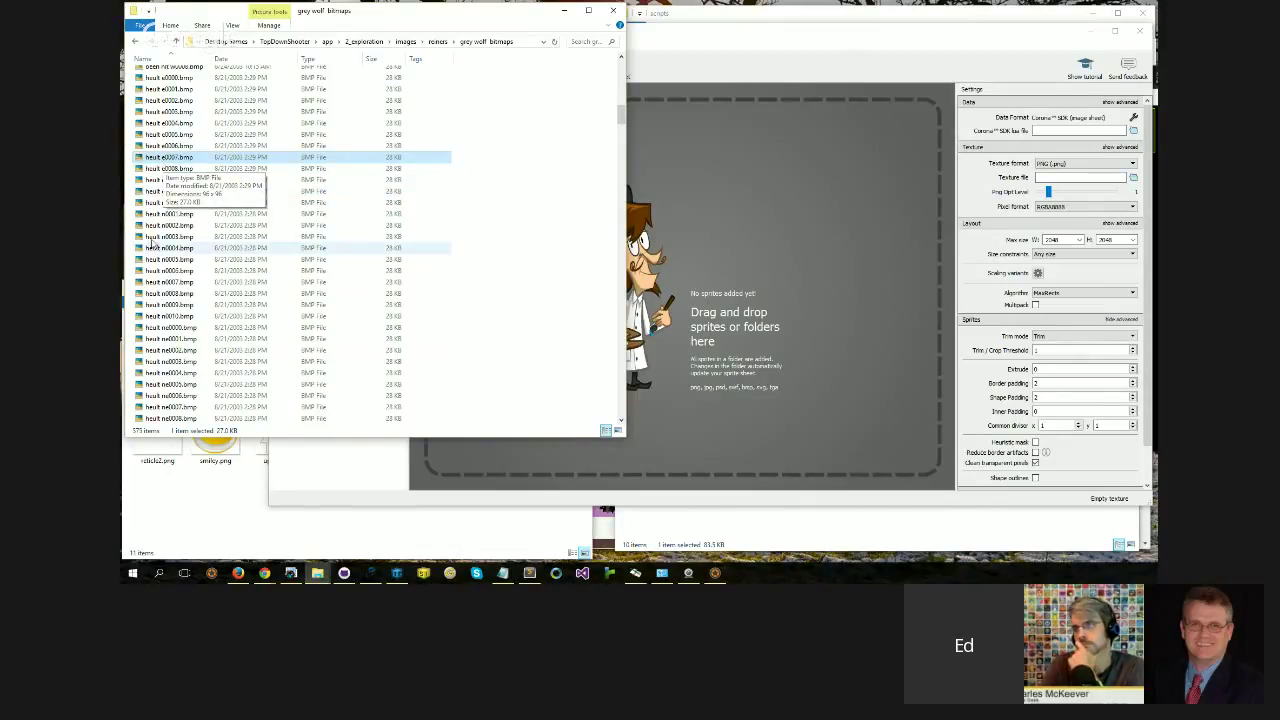
{"action": "scroll", "coordinate": [160, 300], "scroll_direction": "down", "scroll_amount": 7}
{"action": "scroll", "coordinate": [163, 314], "scroll_direction": "down", "scroll_amount": 18}
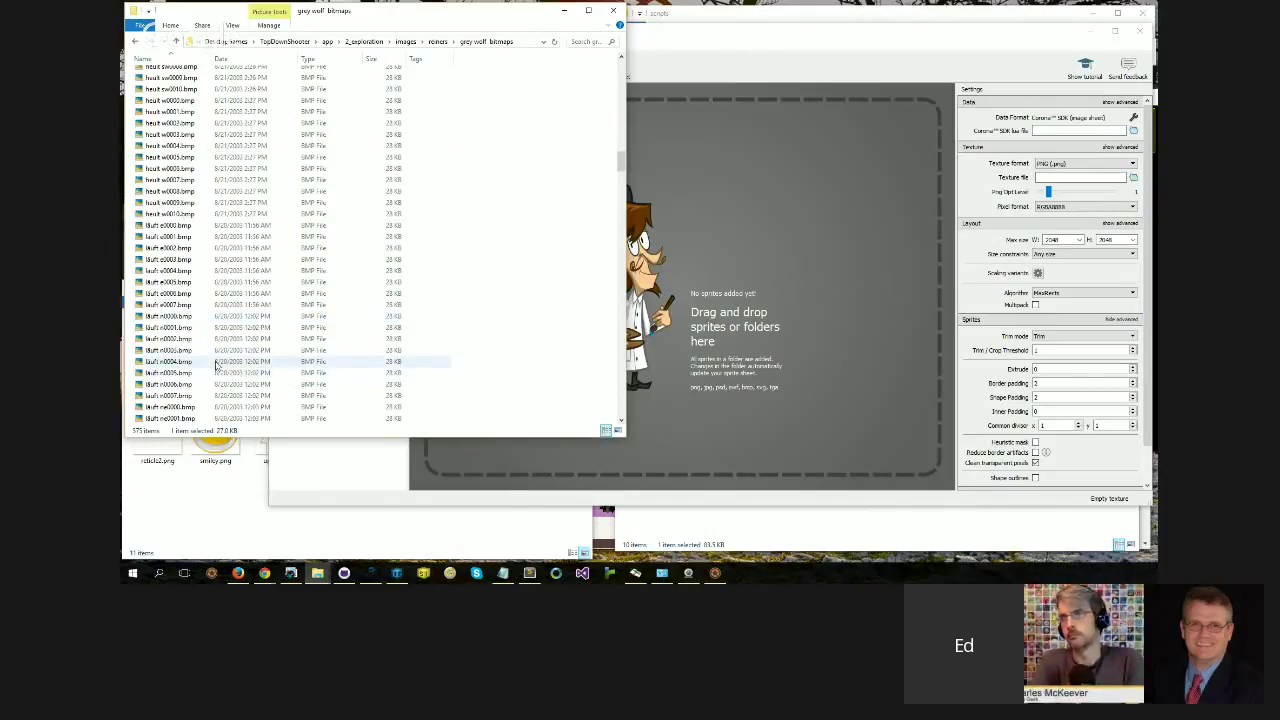
{"action": "left_click", "coordinate": [165, 248]}
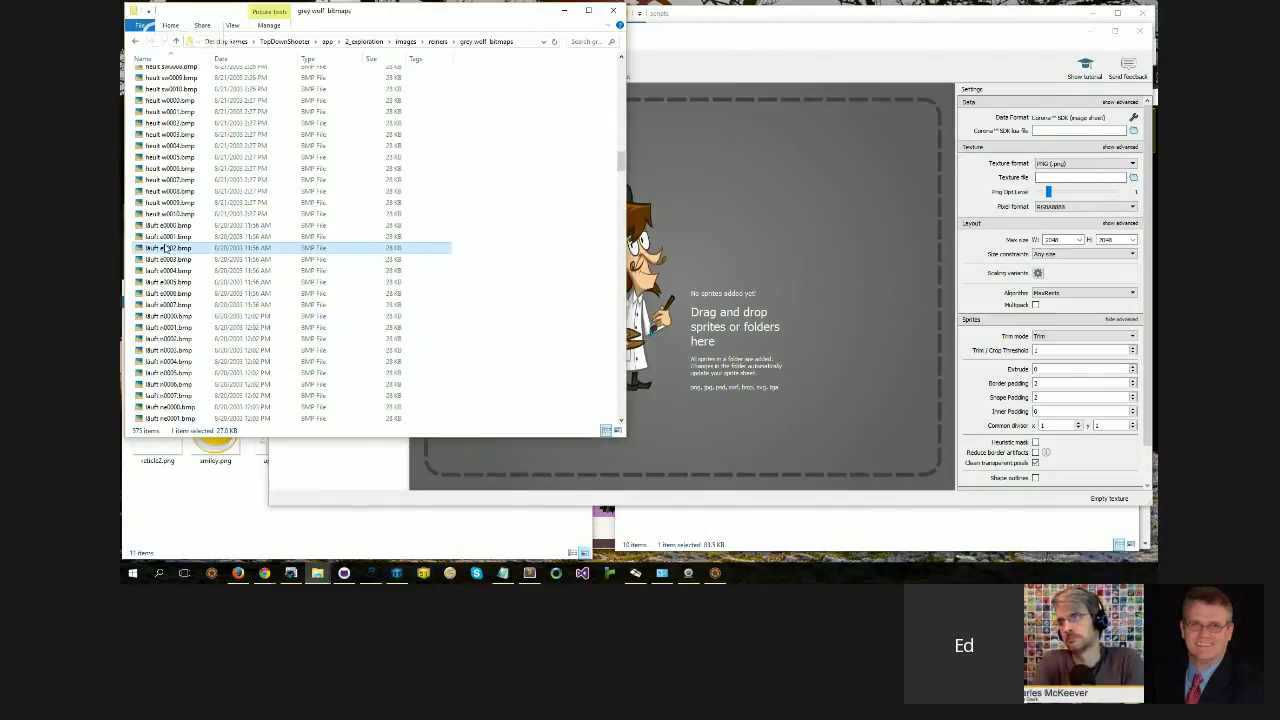
{"action": "scroll", "coordinate": [170, 280], "scroll_direction": "down", "scroll_amount": 20}
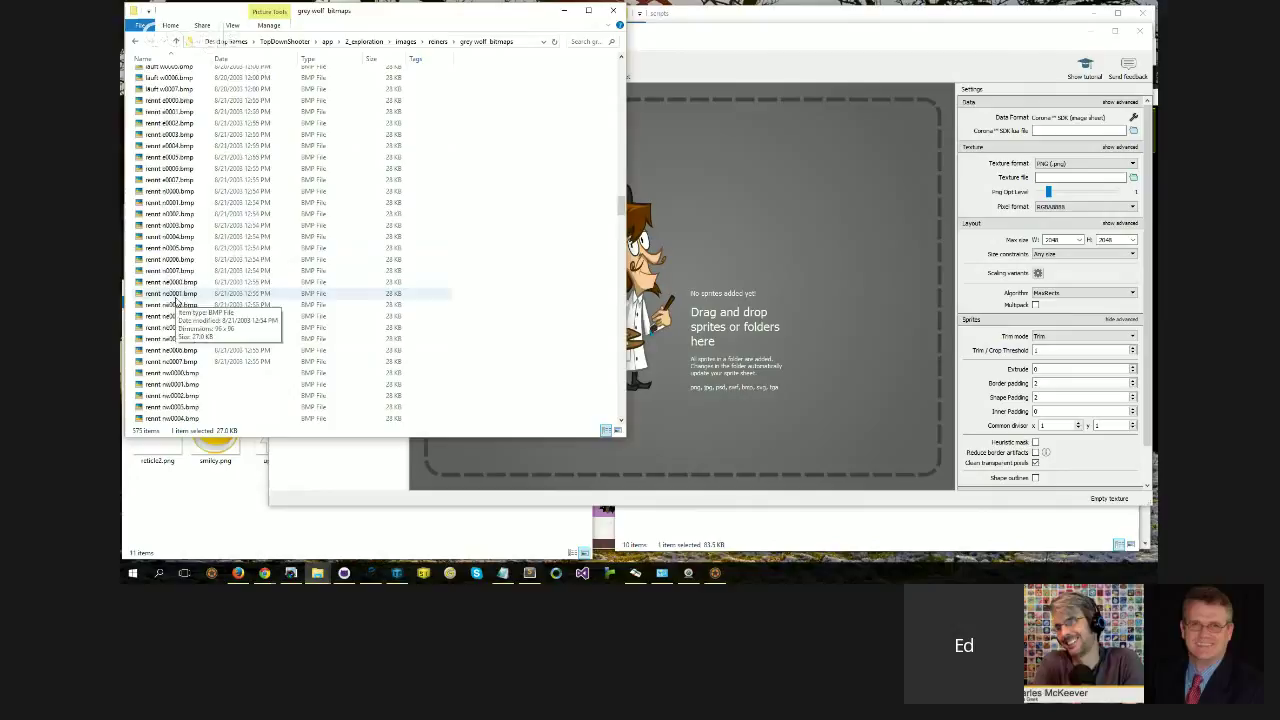
{"action": "scroll", "coordinate": [175, 300], "scroll_direction": "down", "scroll_amount": 20}
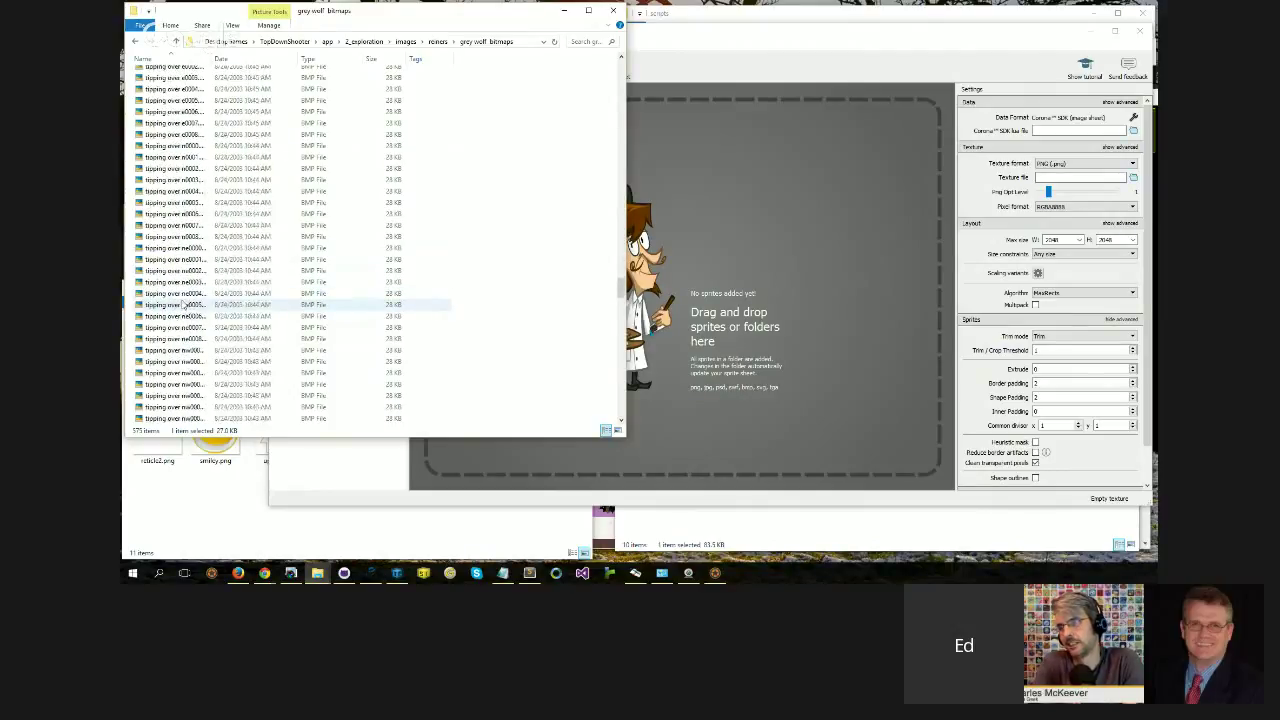
{"action": "scroll", "coordinate": [183, 305], "scroll_direction": "down", "scroll_amount": 12}
{"action": "left_click", "coordinate": [358, 441]}
{"action": "left_click", "coordinate": [232, 40]}
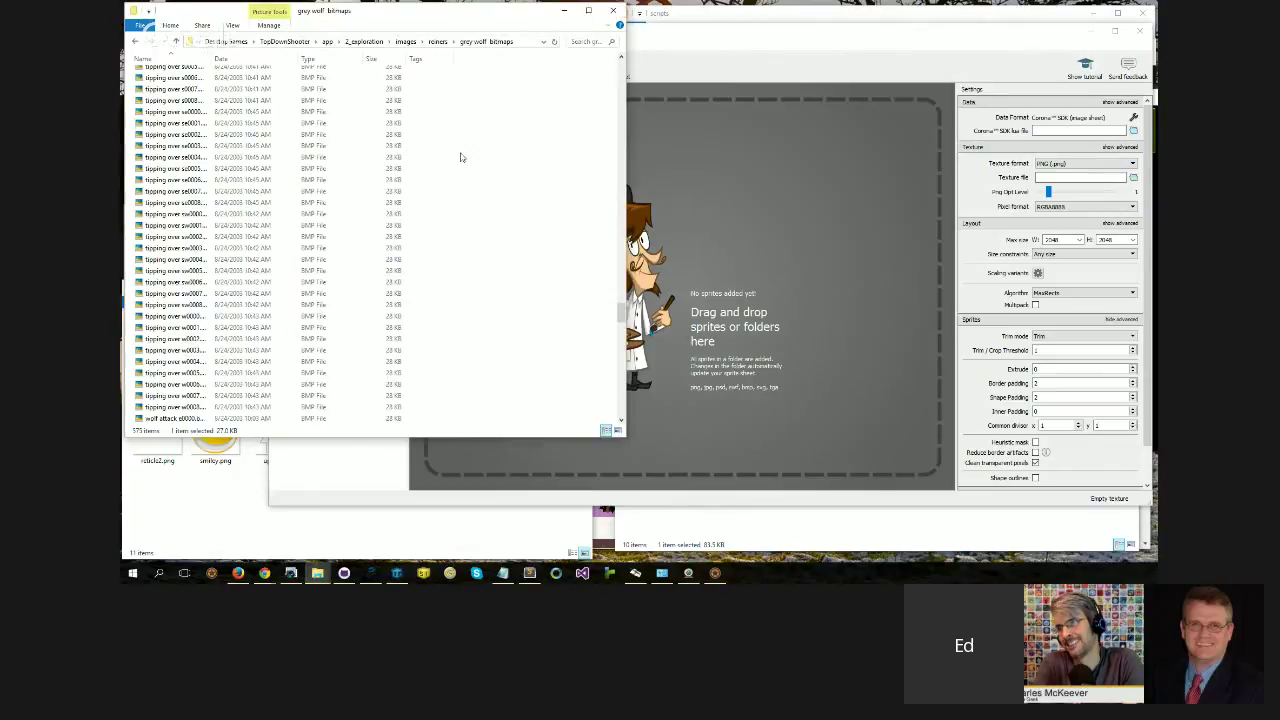
Step: Return to the reiners folder and rearrange the TexturePacker, reiners and Monsters windows so both folders are accessible
{"action": "key", "text": "alt+Left"}
{"action": "left_click", "coordinate": [368, 470]}
{"action": "left_click", "coordinate": [292, 553]}
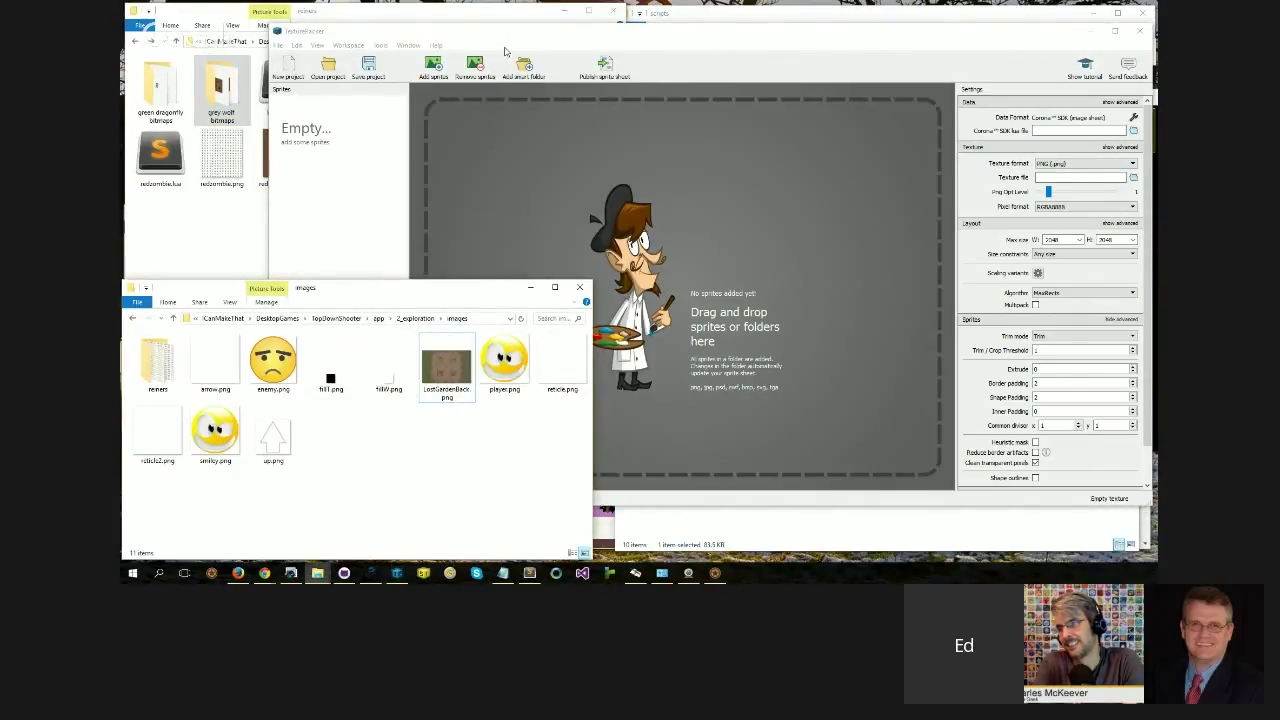
{"action": "left_click", "coordinate": [265, 22]}
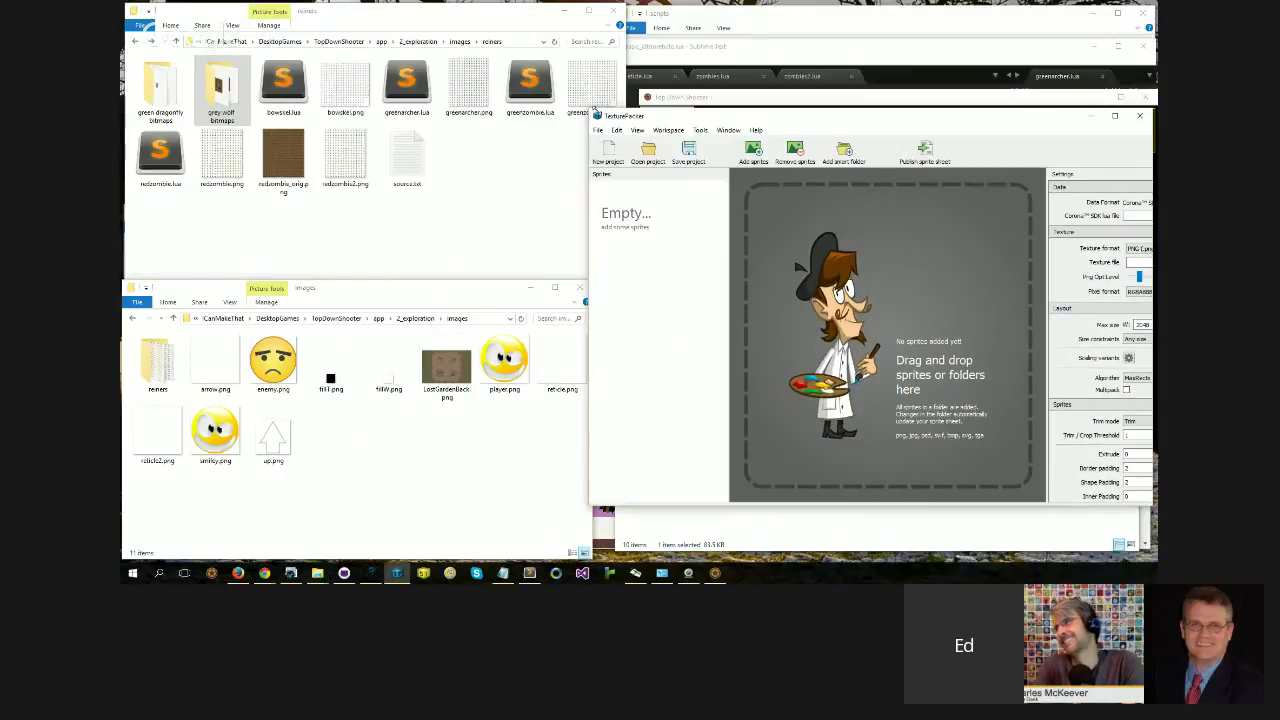
{"action": "left_click_drag", "start_coordinate": [451, 16], "coordinate": [752, 26]}
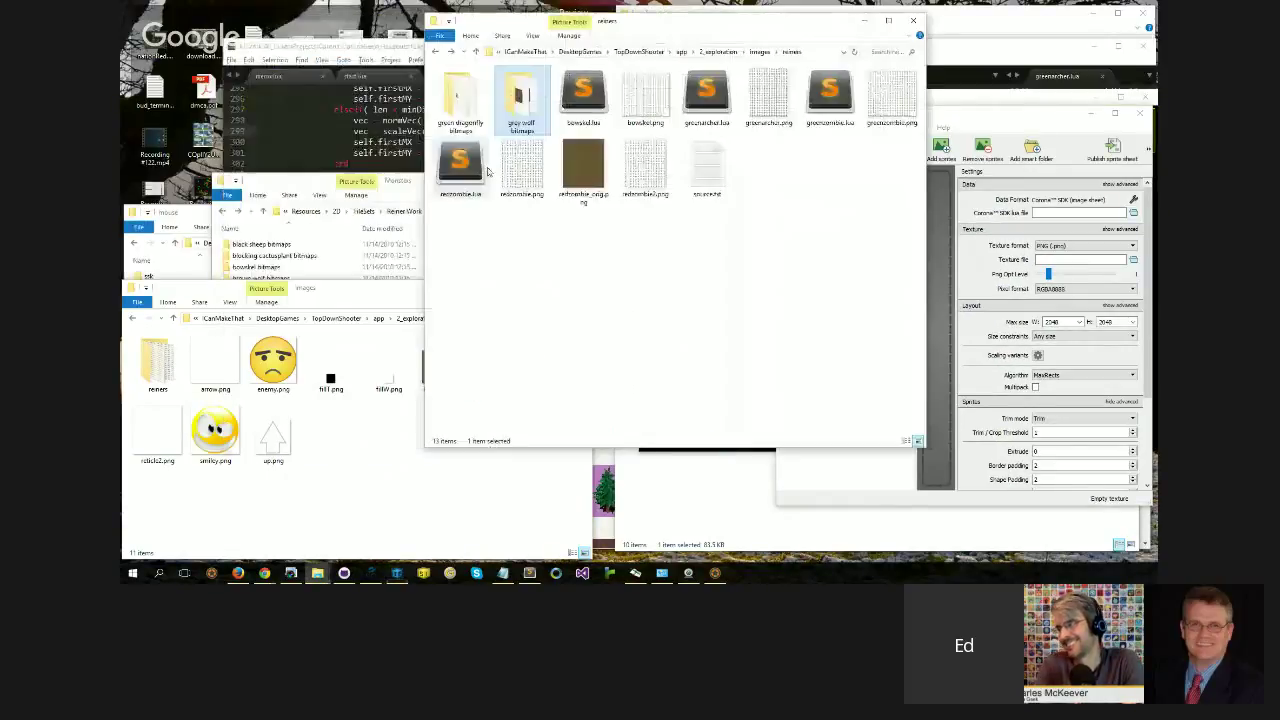
{"action": "left_click", "coordinate": [304, 190]}
{"action": "left_click_drag", "start_coordinate": [464, 186], "coordinate": [461, 255]}
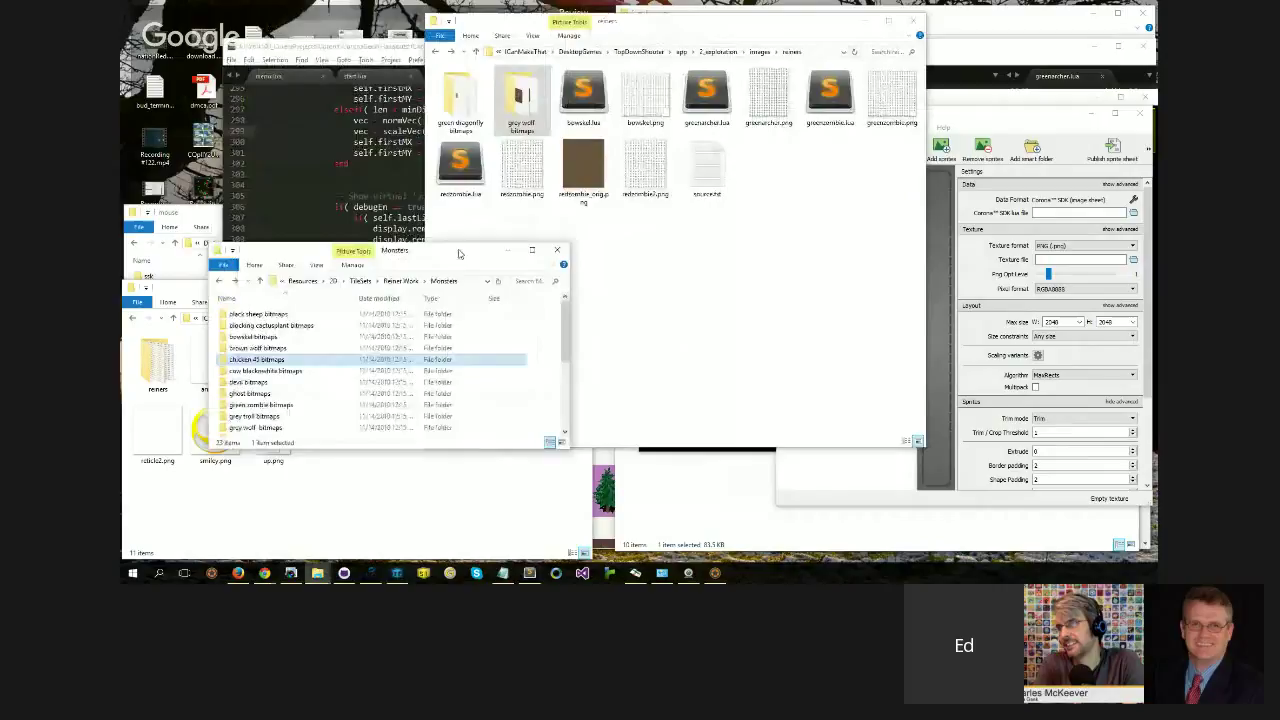
Step: Copy the "green zombie bitmaps" folder from Monsters into the project's images/reiners folder
{"action": "left_click", "coordinate": [252, 394]}
{"action": "left_click", "coordinate": [255, 404]}
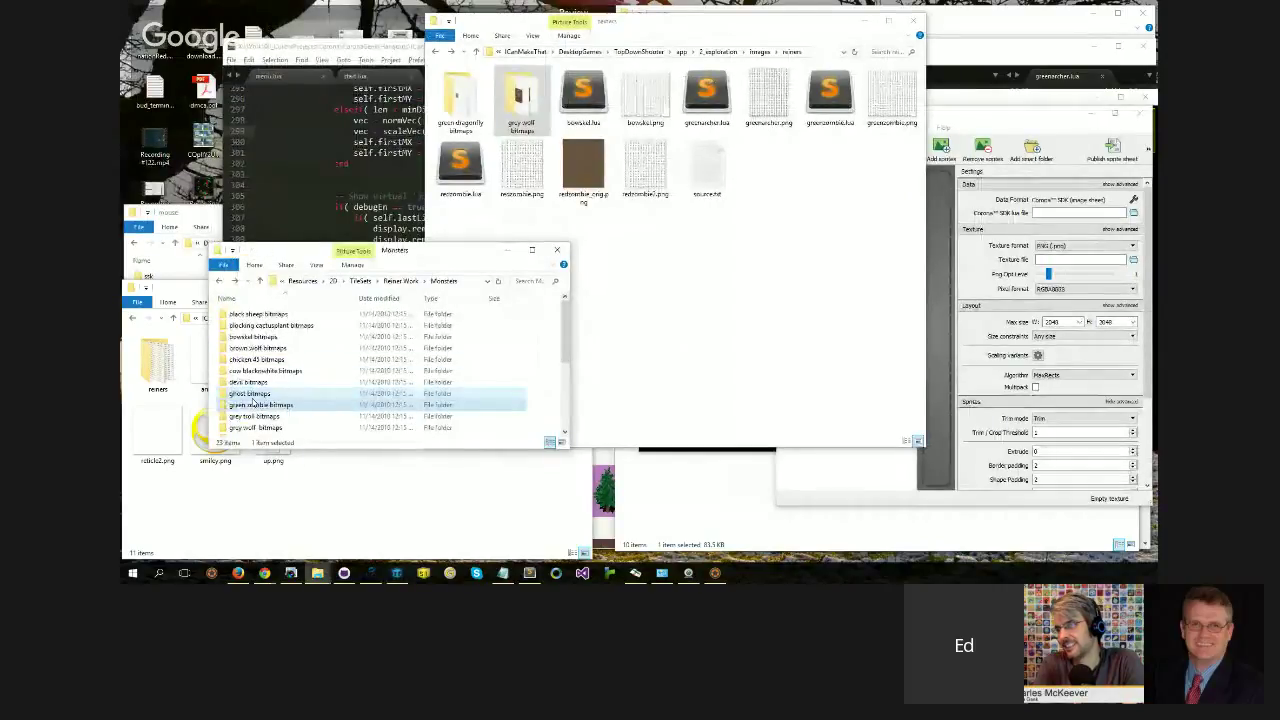
{"action": "left_click_drag", "start_coordinate": [275, 405], "coordinate": [760, 340]}
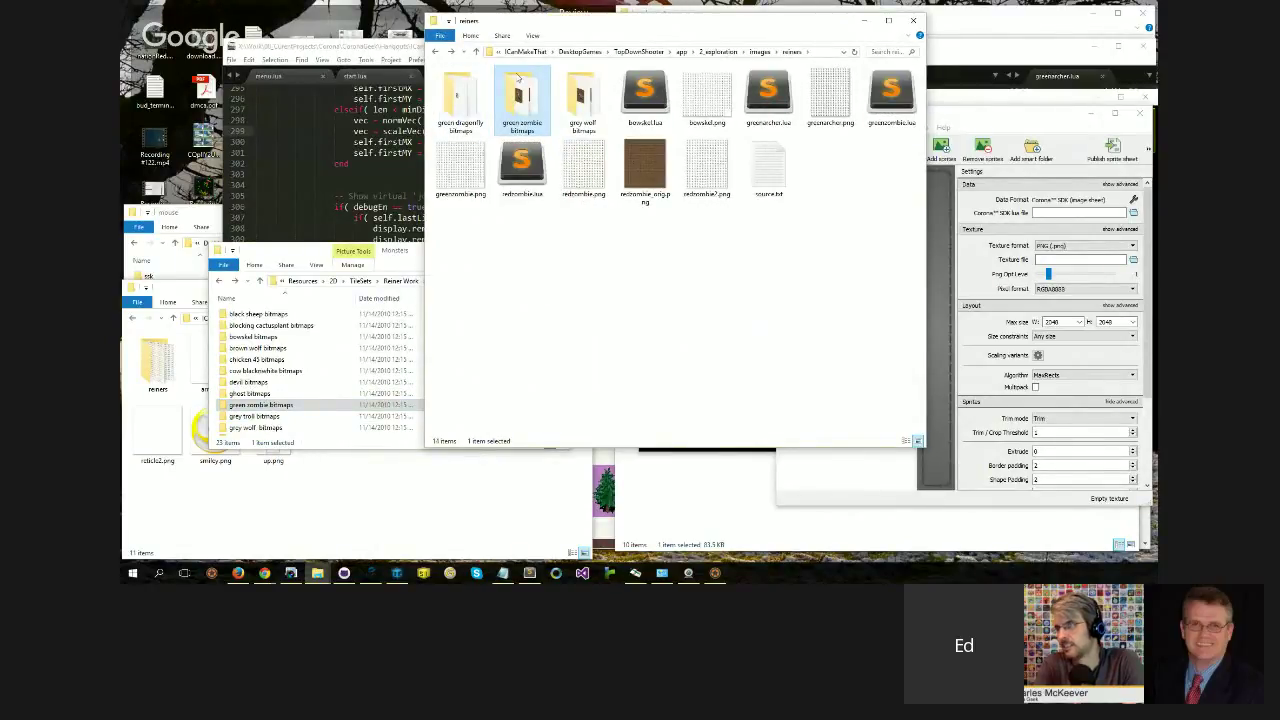
Step: Open the copied green zombie bitmaps folder, list its files in details view and move its window clear of TexturePacker
{"action": "double_click", "coordinate": [525, 92]}
{"action": "left_click_drag", "start_coordinate": [650, 20], "coordinate": [347, 8]}
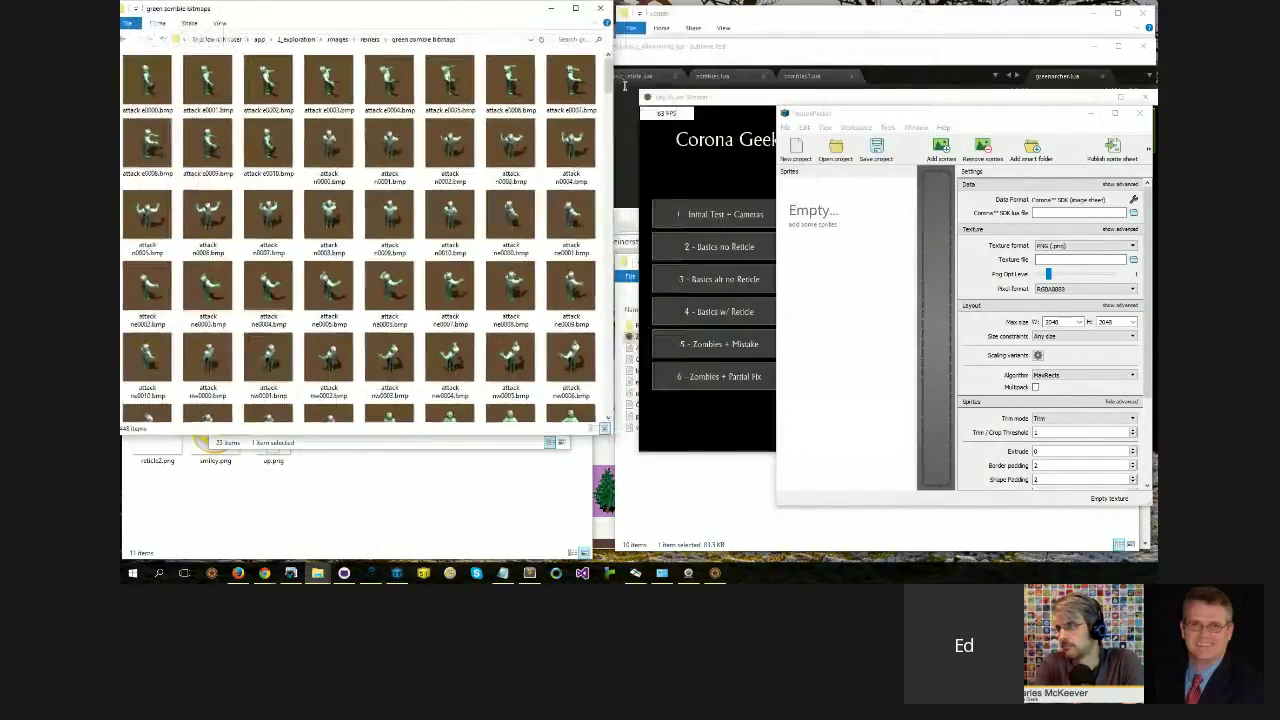
{"action": "left_click", "coordinate": [592, 428]}
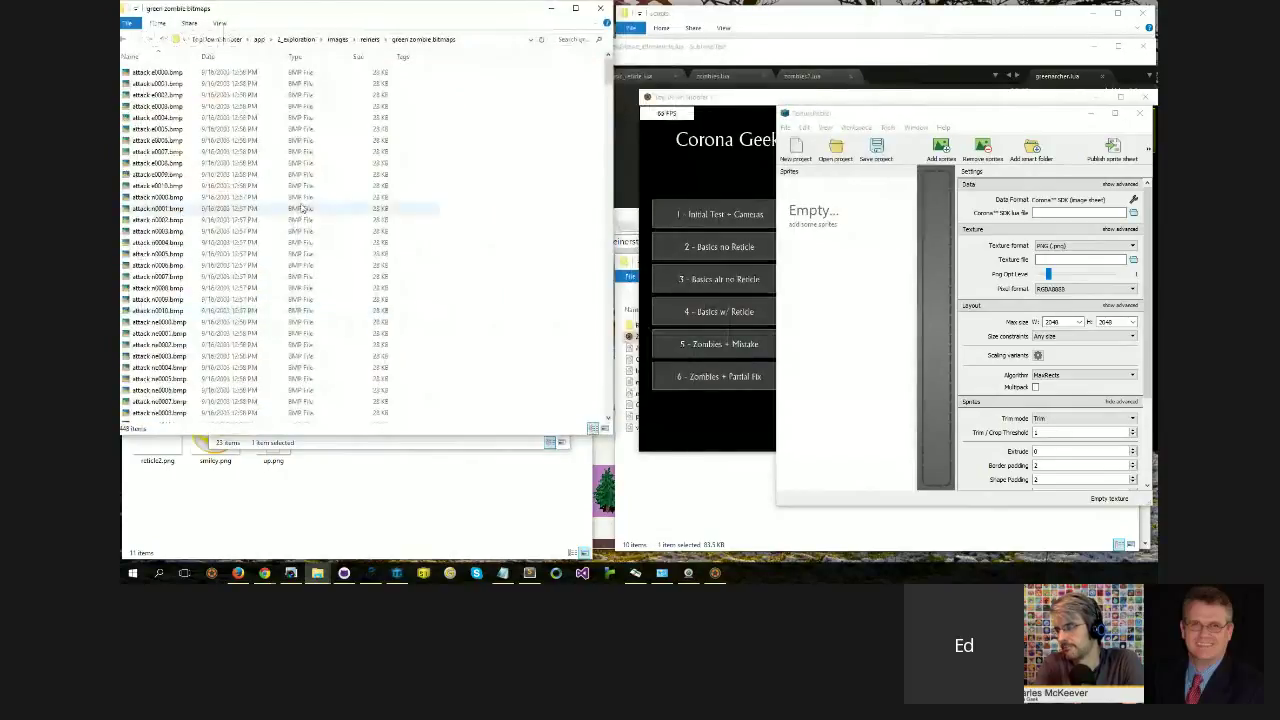
{"action": "left_click_drag", "start_coordinate": [487, 5], "coordinate": [510, 7]}
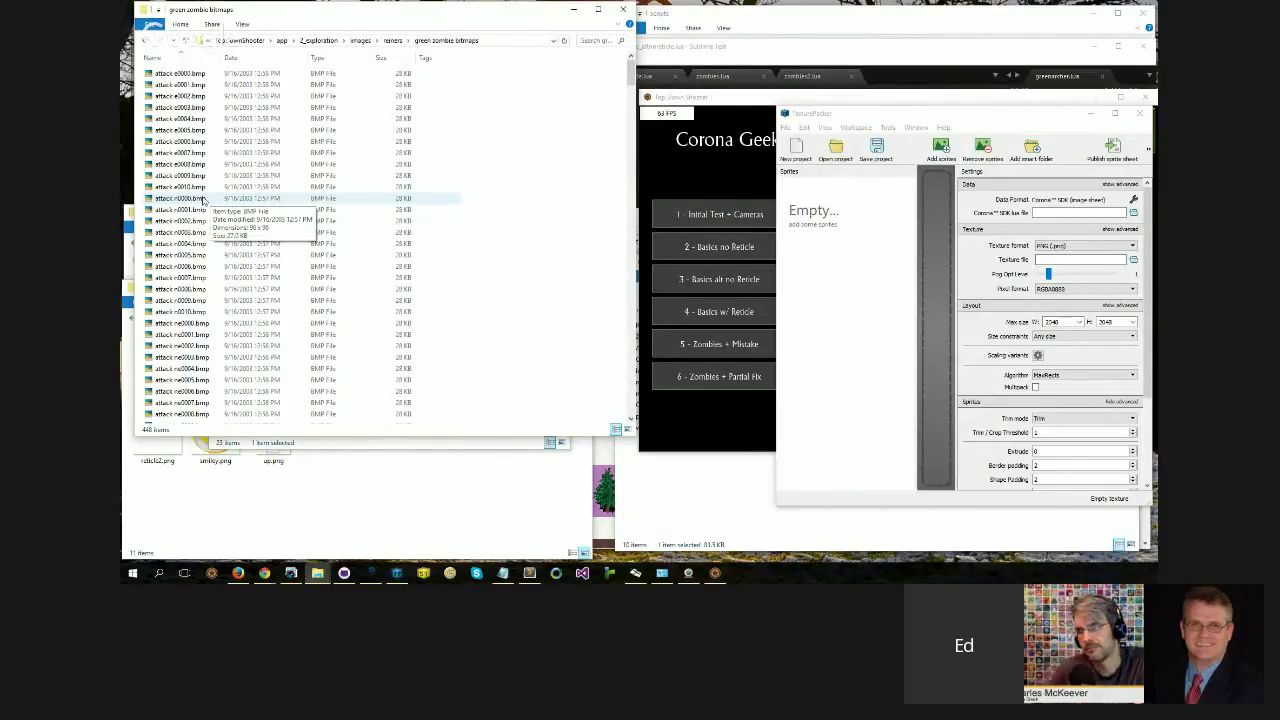
Step: Find the green zombie "knit" bitmaps and preview their frames in the image viewer, starting with knit e0000.bmp
{"action": "left_click", "coordinate": [169, 325]}
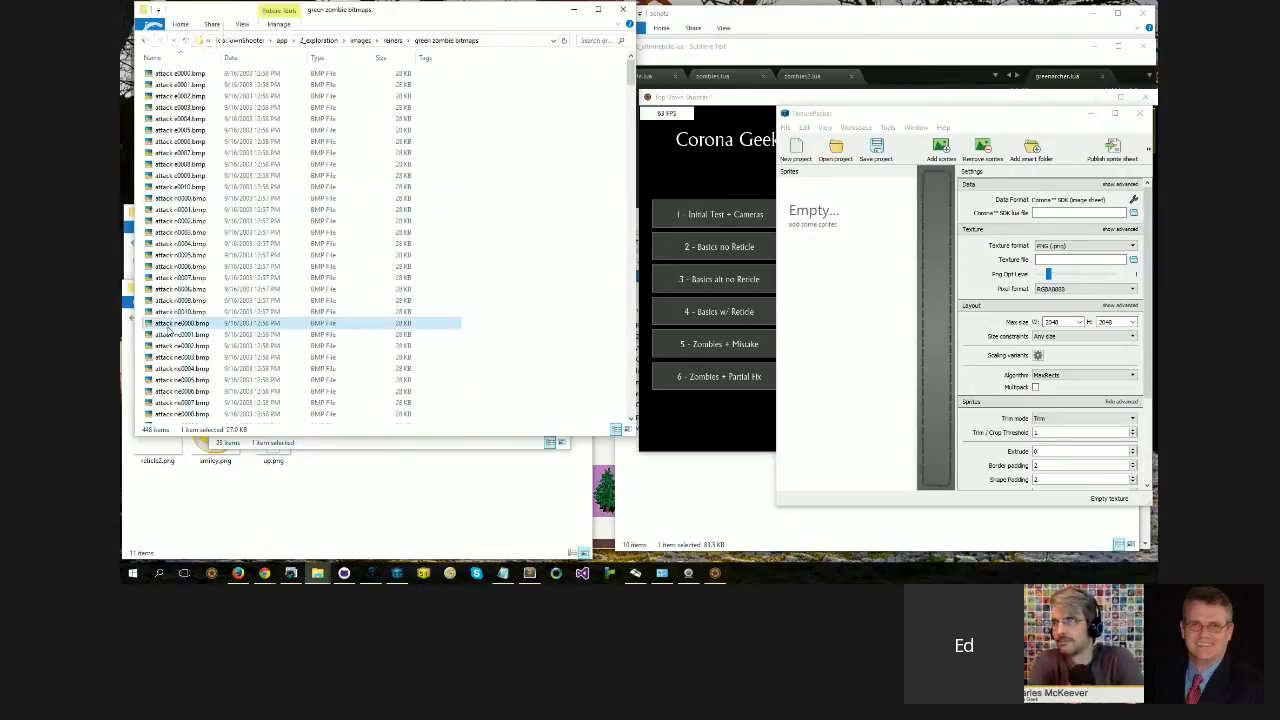
{"action": "key", "text": "e"}
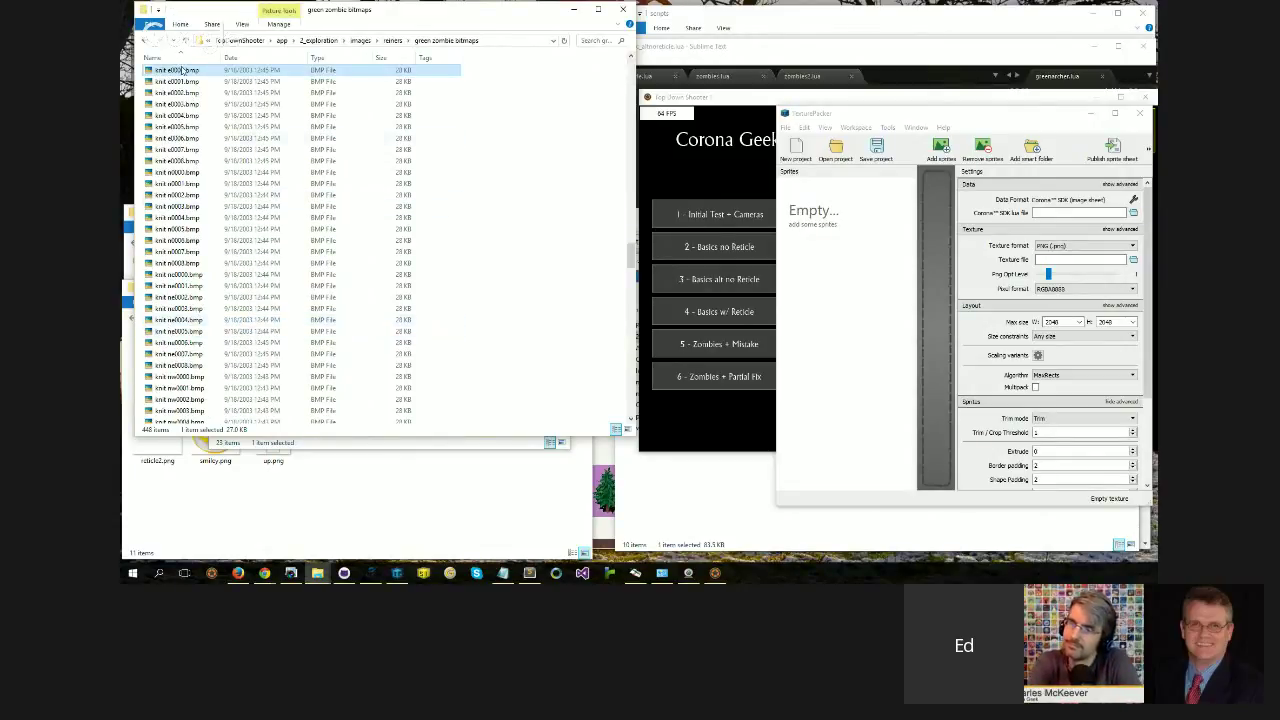
{"action": "double_click", "coordinate": [178, 70]}
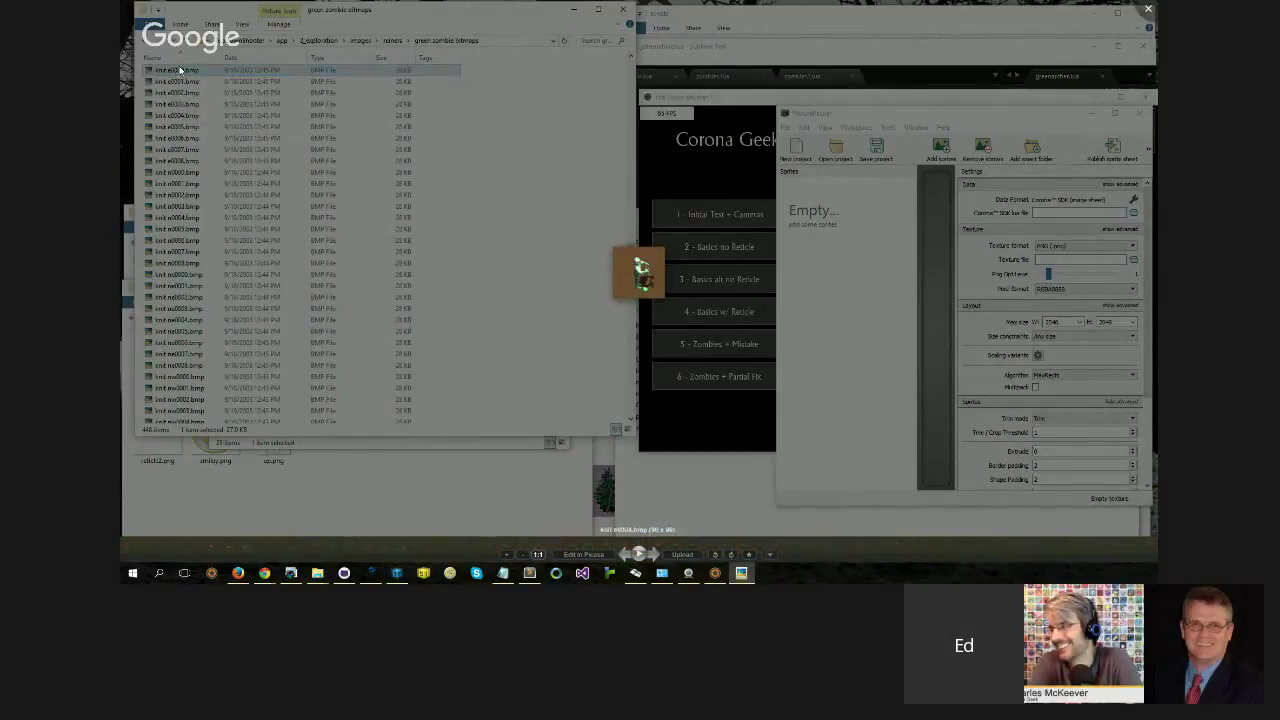
{"action": "key", "text": "Right"}
{"action": "key", "text": "Right"}
{"action": "key", "text": "Right"}
{"action": "key", "text": "Right"}
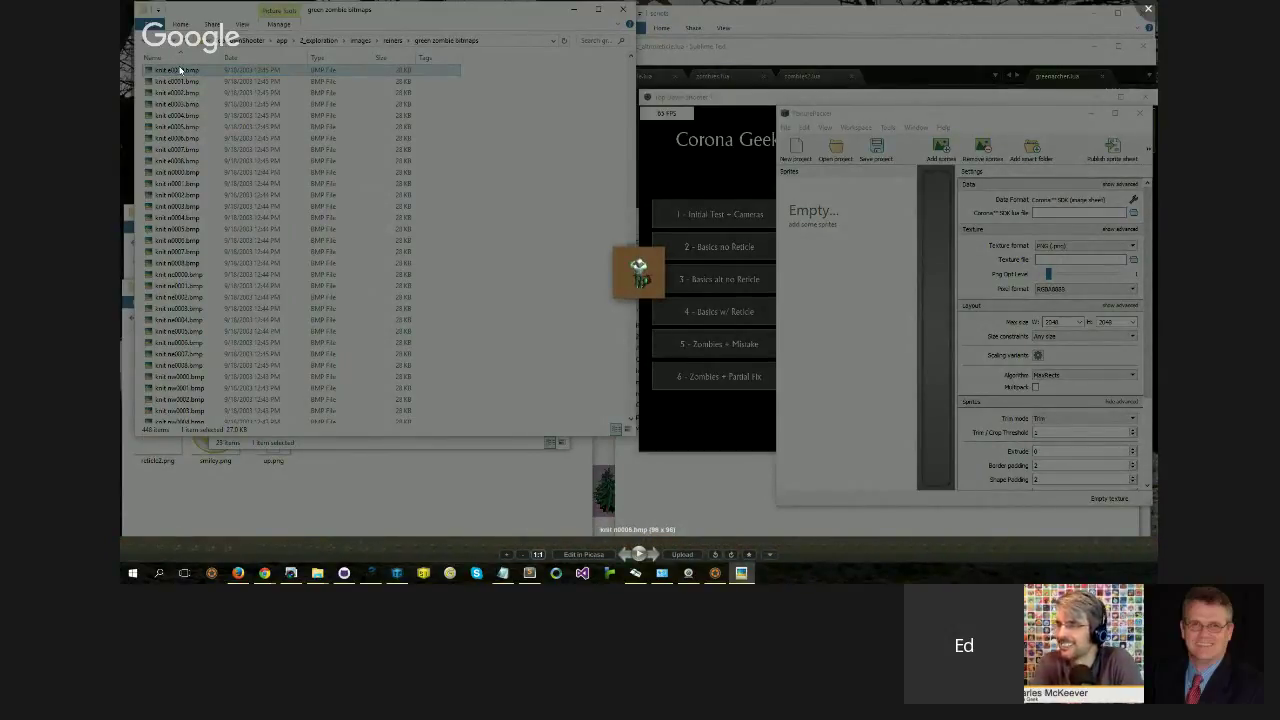
{"action": "key", "text": "Escape"}
Step: Delete all the "knit" animation bitmaps in every direction from the copied green zombie folder
{"action": "scroll", "coordinate": [237, 244], "scroll_direction": "up", "scroll_amount": 5}
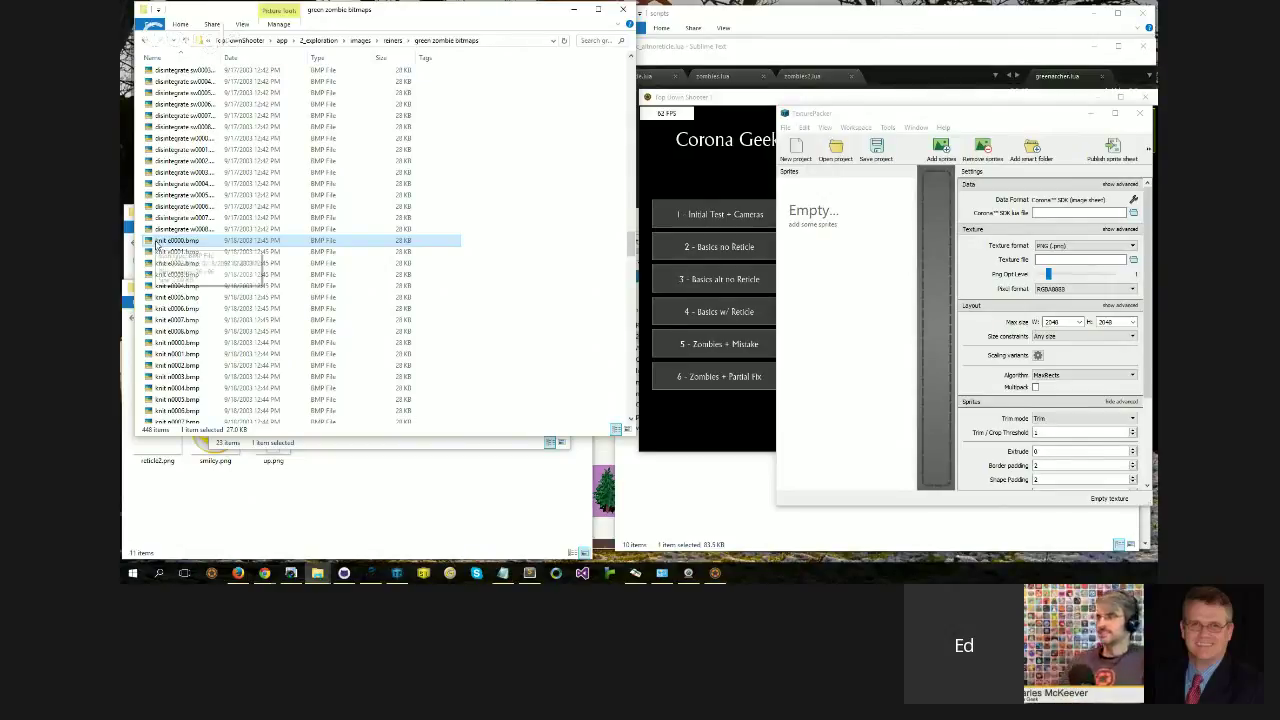
{"action": "scroll", "coordinate": [185, 258], "scroll_direction": "down", "scroll_amount": 2}
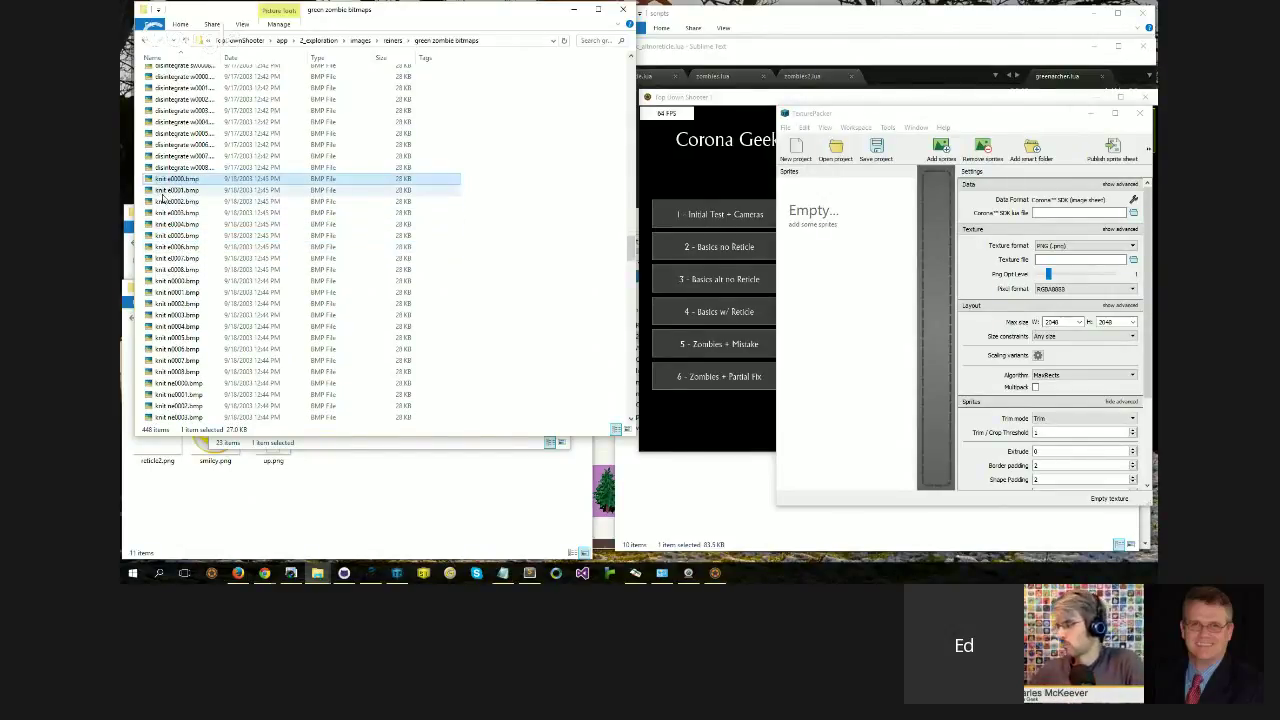
{"action": "scroll", "coordinate": [180, 305], "scroll_direction": "down", "scroll_amount": 4}
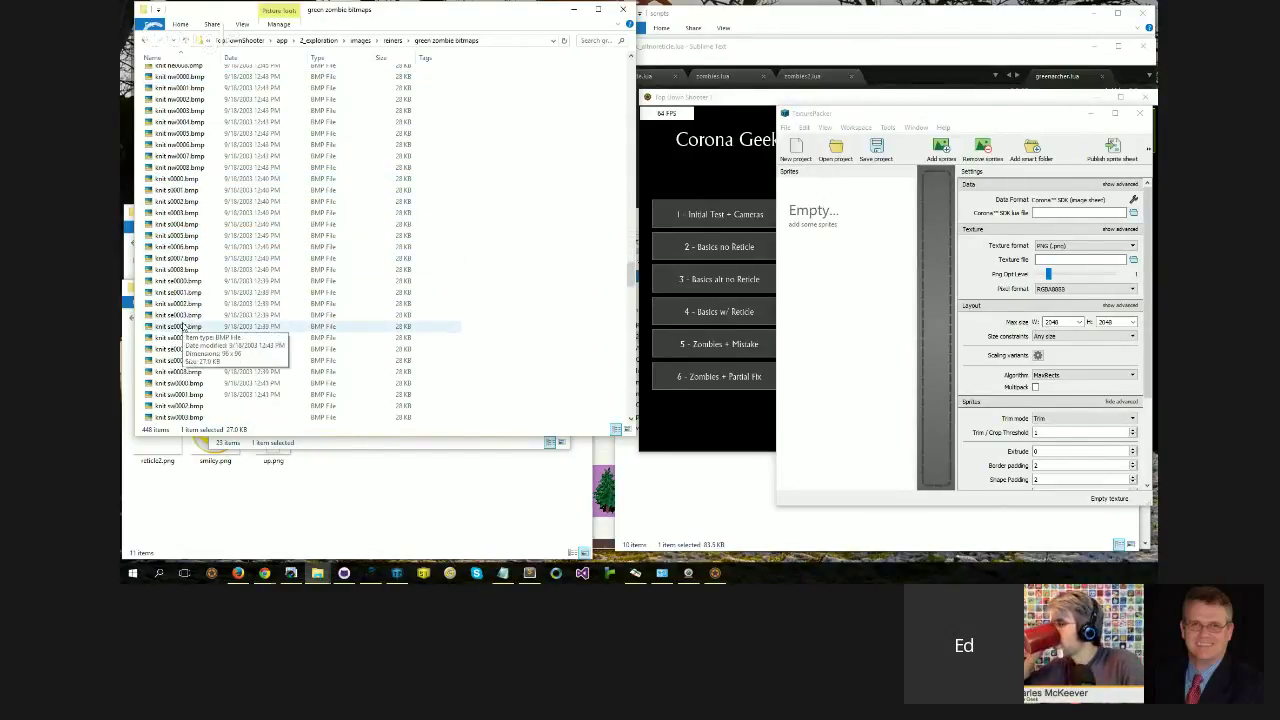
{"action": "scroll", "coordinate": [188, 300], "scroll_direction": "down", "scroll_amount": 9}
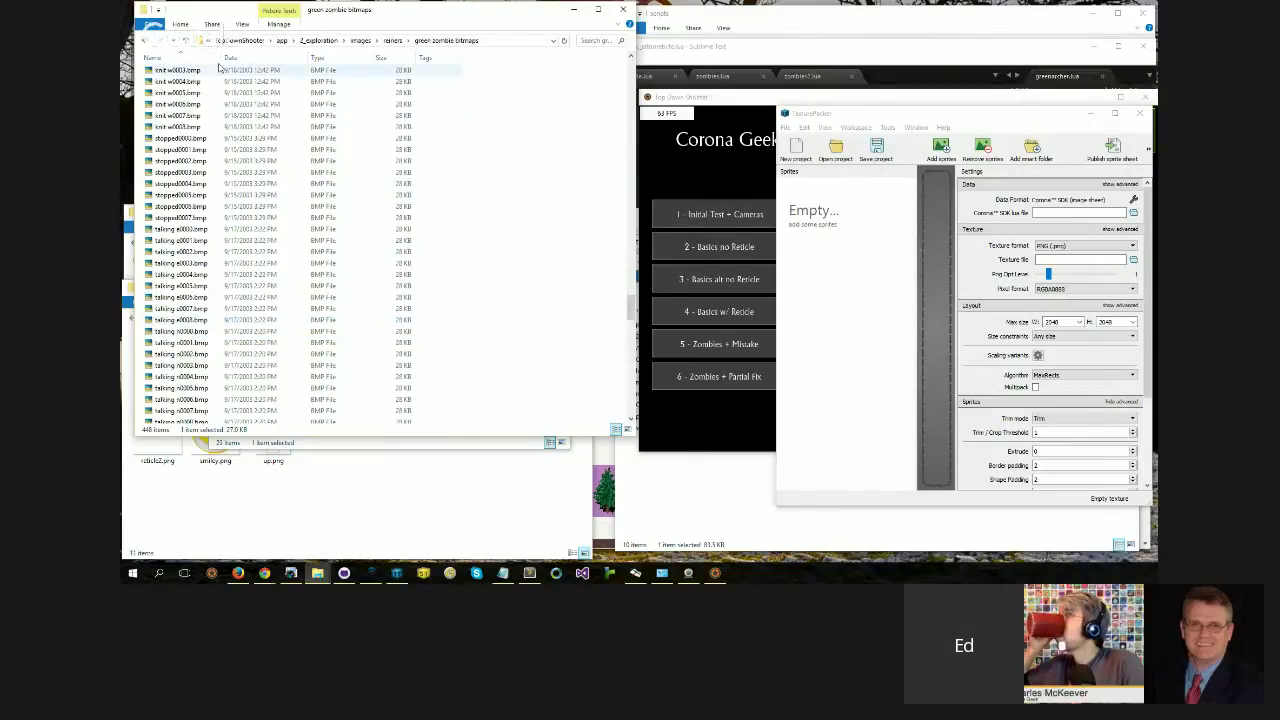
{"action": "left_click", "coordinate": [191, 127], "text": "shift"}
{"action": "key", "text": "Delete"}
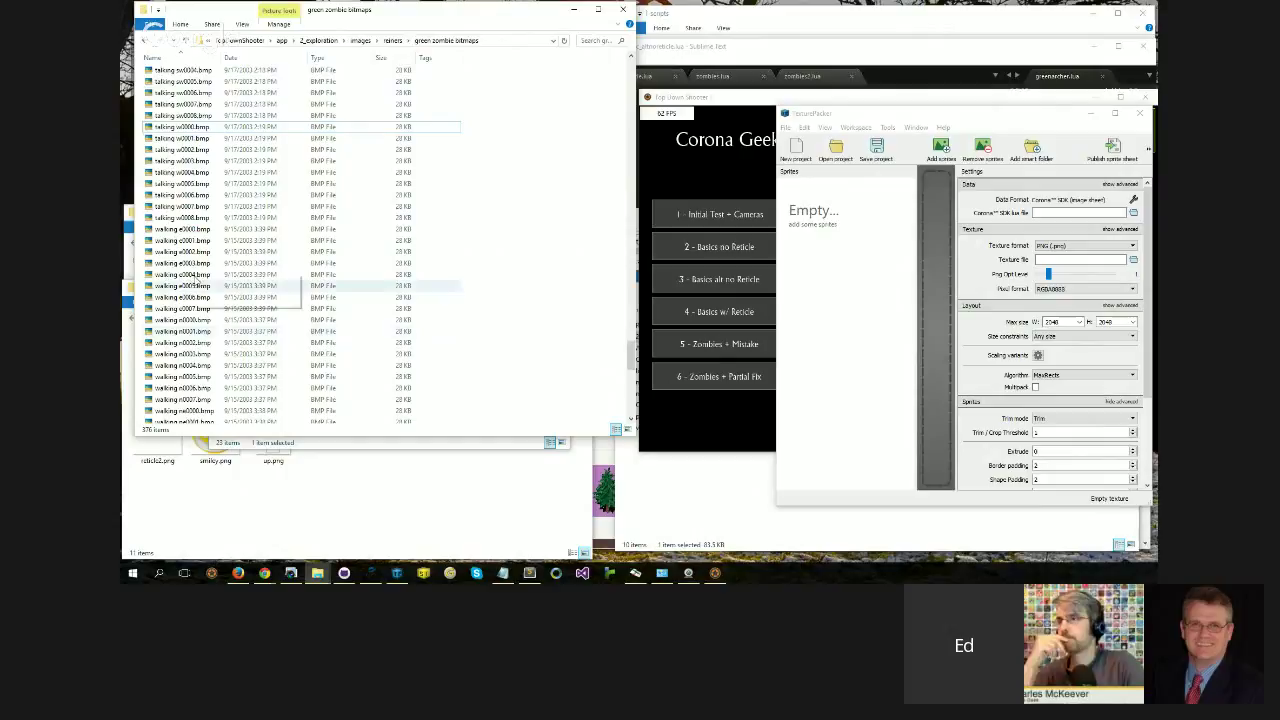
Step: Delete all the "talking" animation bitmaps from the green zombie folder, up to the first walking file
{"action": "left_click", "coordinate": [198, 287]}
{"action": "key", "text": "Home"}
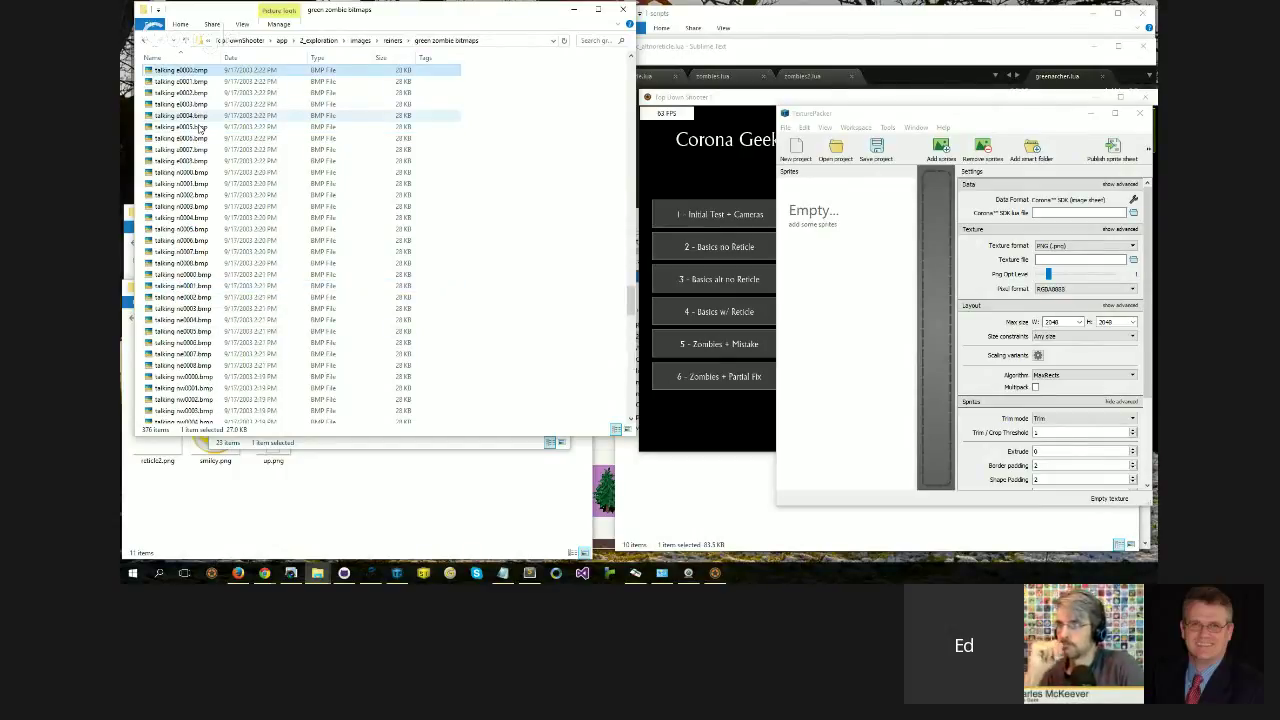
{"action": "scroll", "coordinate": [199, 128], "scroll_direction": "up", "scroll_amount": 3}
{"action": "scroll", "coordinate": [207, 220], "scroll_direction": "down", "scroll_amount": 14}
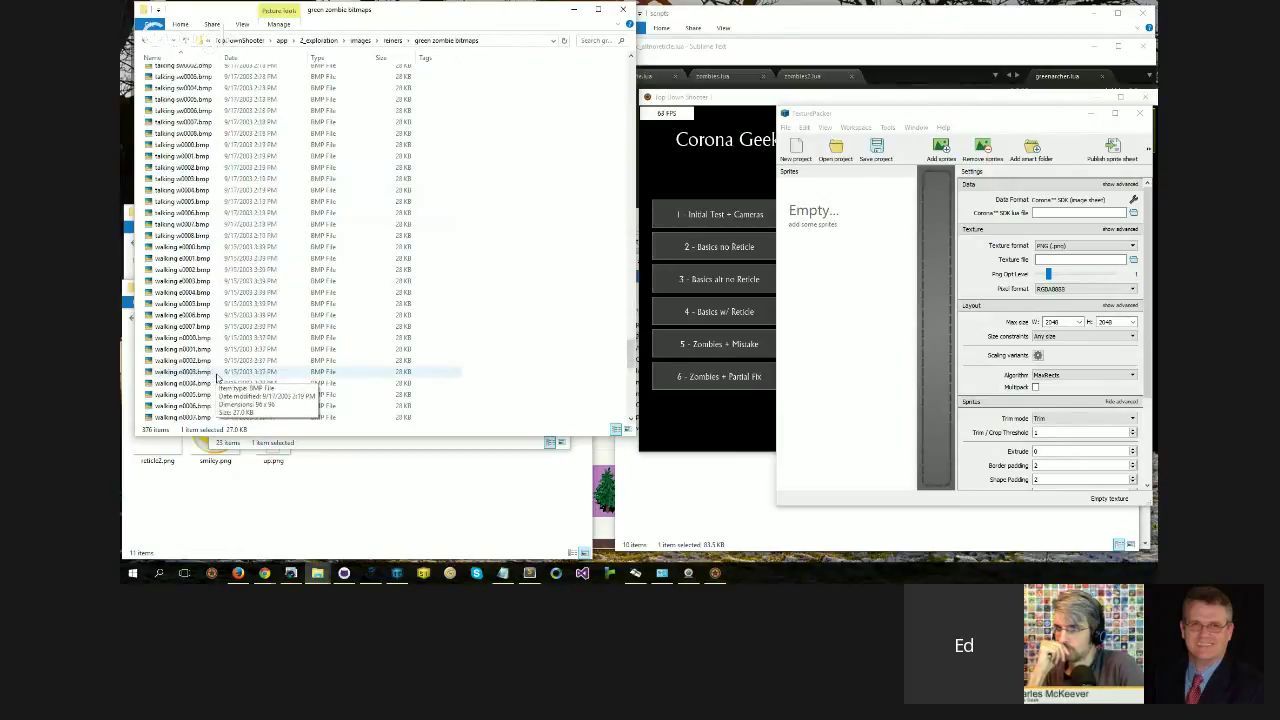
{"action": "scroll", "coordinate": [196, 110], "scroll_direction": "down", "scroll_amount": 8}
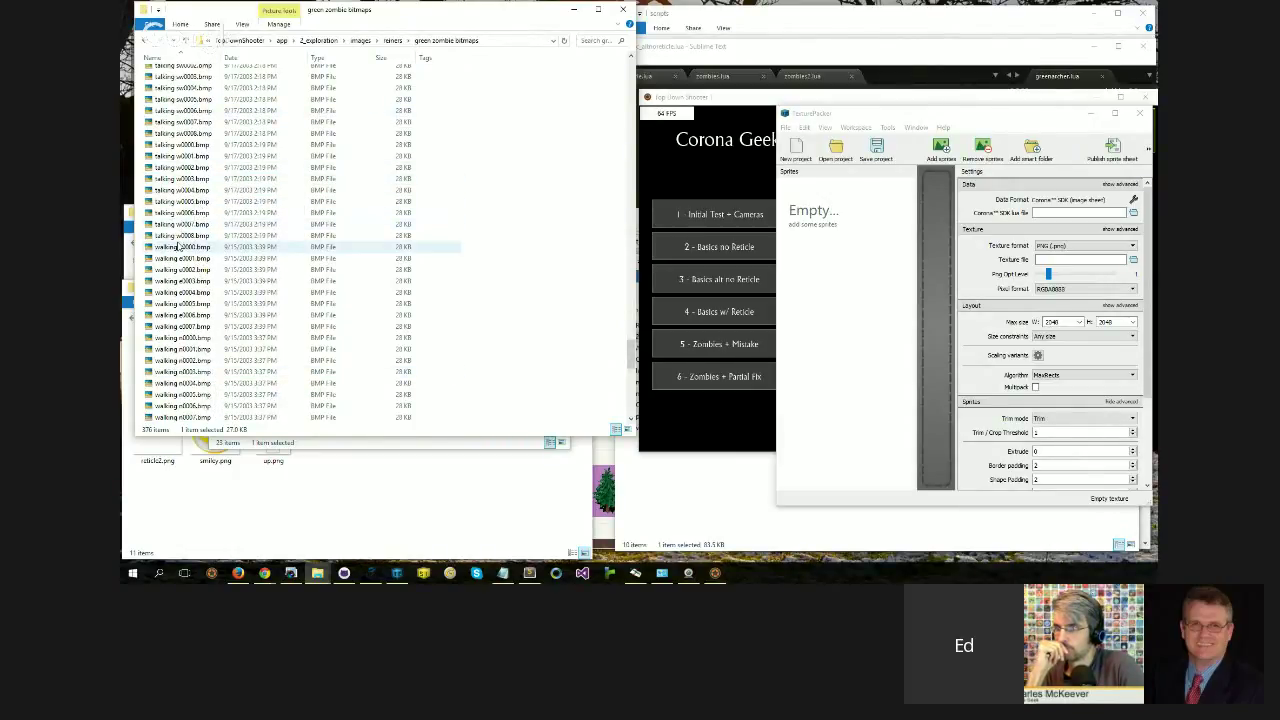
{"action": "left_click", "coordinate": [180, 236], "text": "shift"}
{"action": "key", "text": "Delete"}
{"action": "key", "text": "Return"}
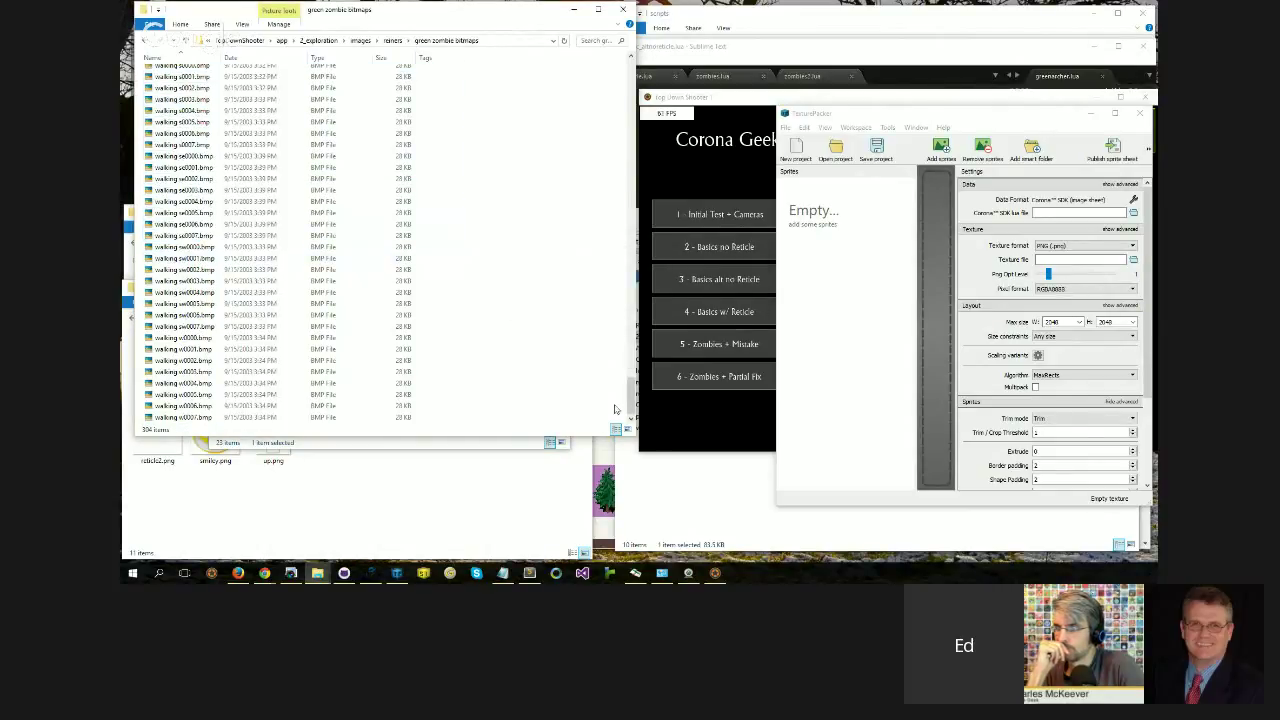
Step: Add all the remaining green zombie bitmaps from the folder to the TexturePacker sprite sheet and maximize its window
{"action": "left_click", "coordinate": [160, 134]}
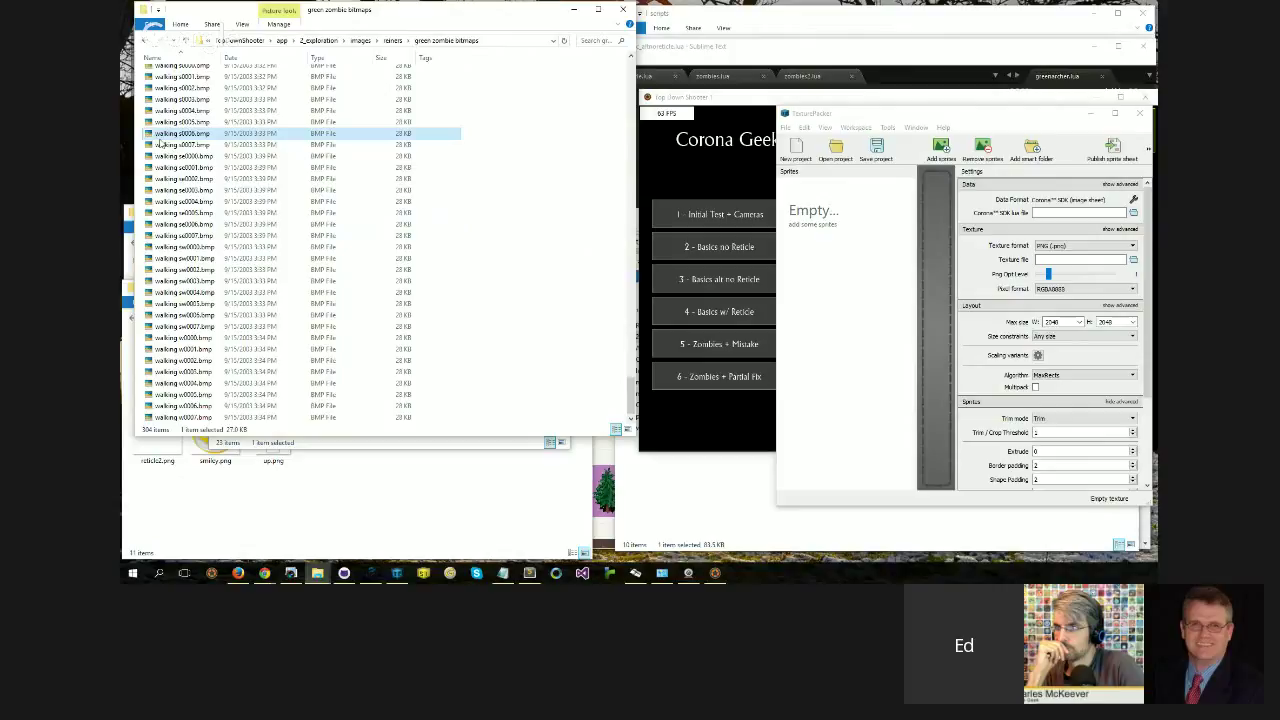
{"action": "key", "text": "ctrl+a"}
{"action": "left_click", "coordinate": [810, 418]}
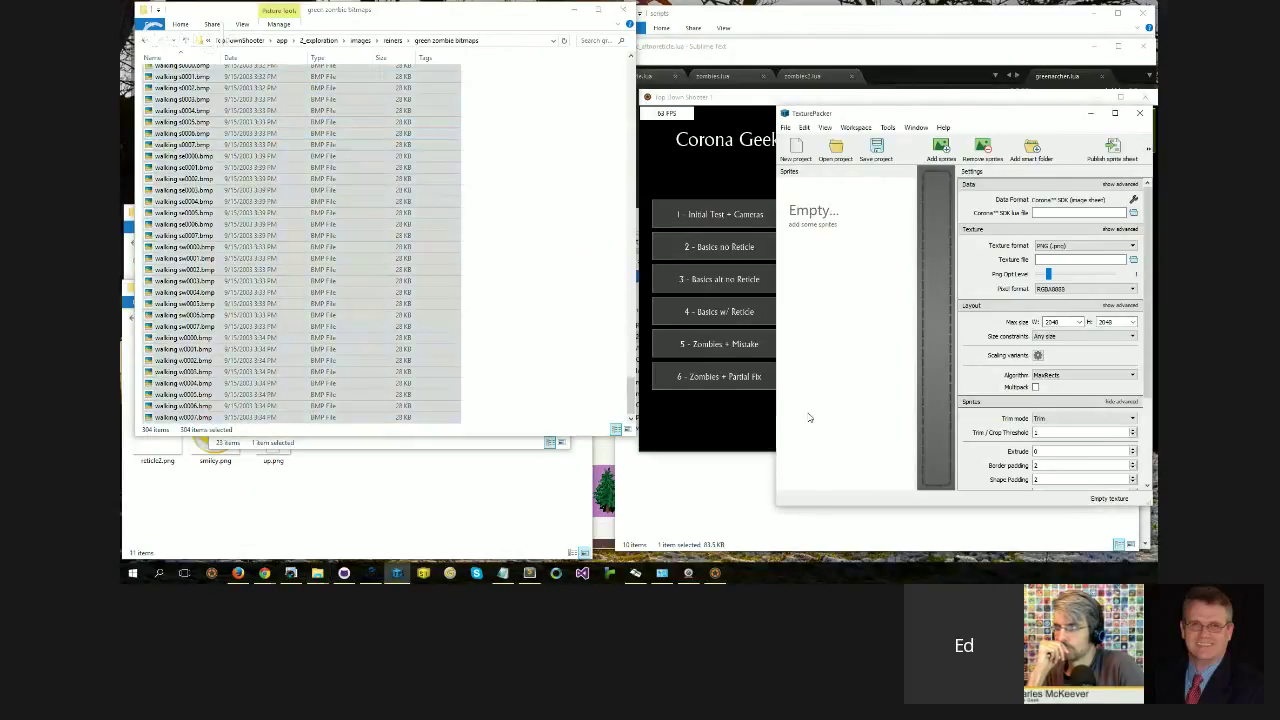
{"action": "left_click_drag", "start_coordinate": [780, 216], "coordinate": [434, 228]}
{"action": "left_click_drag", "start_coordinate": [350, 133], "coordinate": [813, 259]}
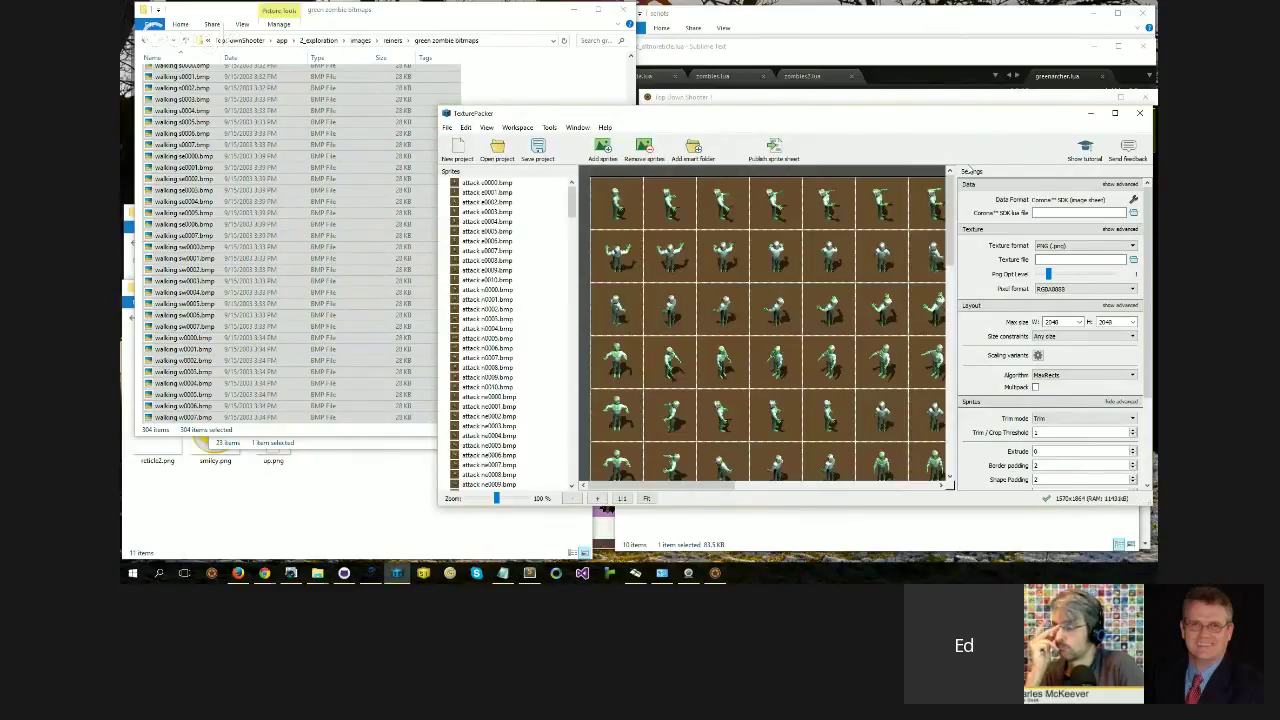
{"action": "double_click", "coordinate": [1008, 118]}
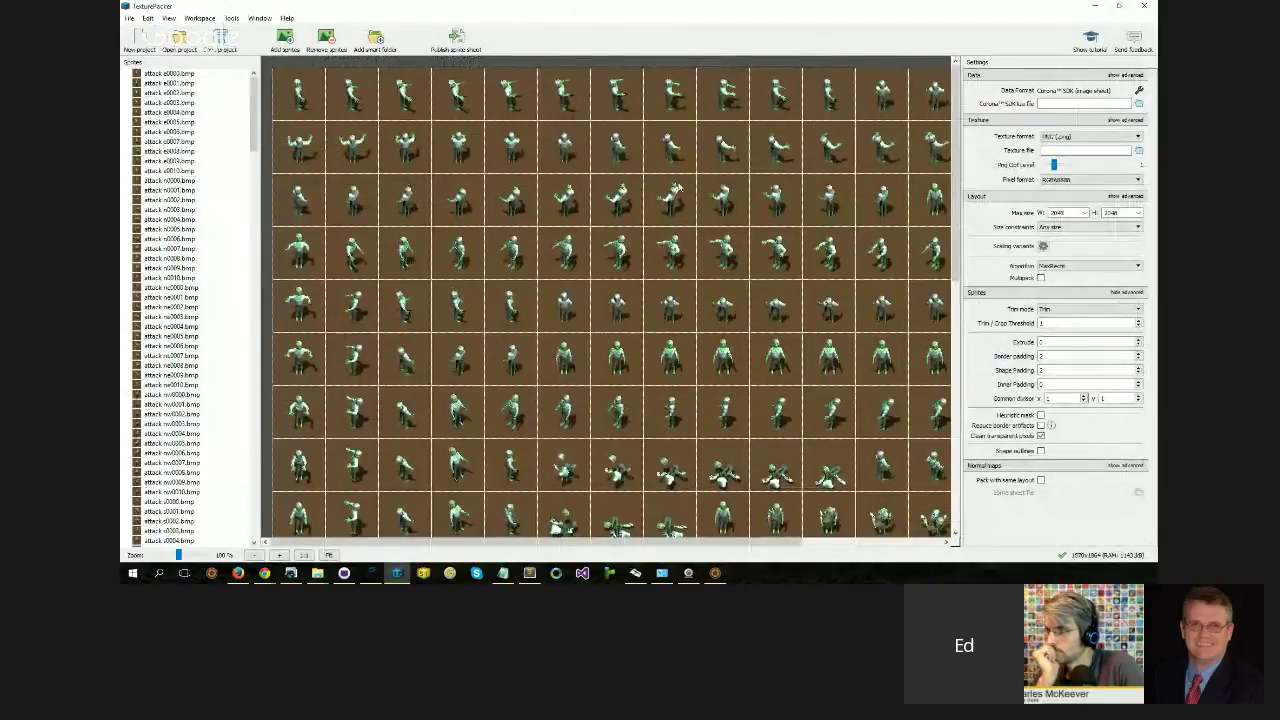
Step: Publish the packed sprite sheet with its Corona SDK data file as greenzombie2.lua in the reiners folder
{"action": "mouse_move", "coordinate": [651, 168]}
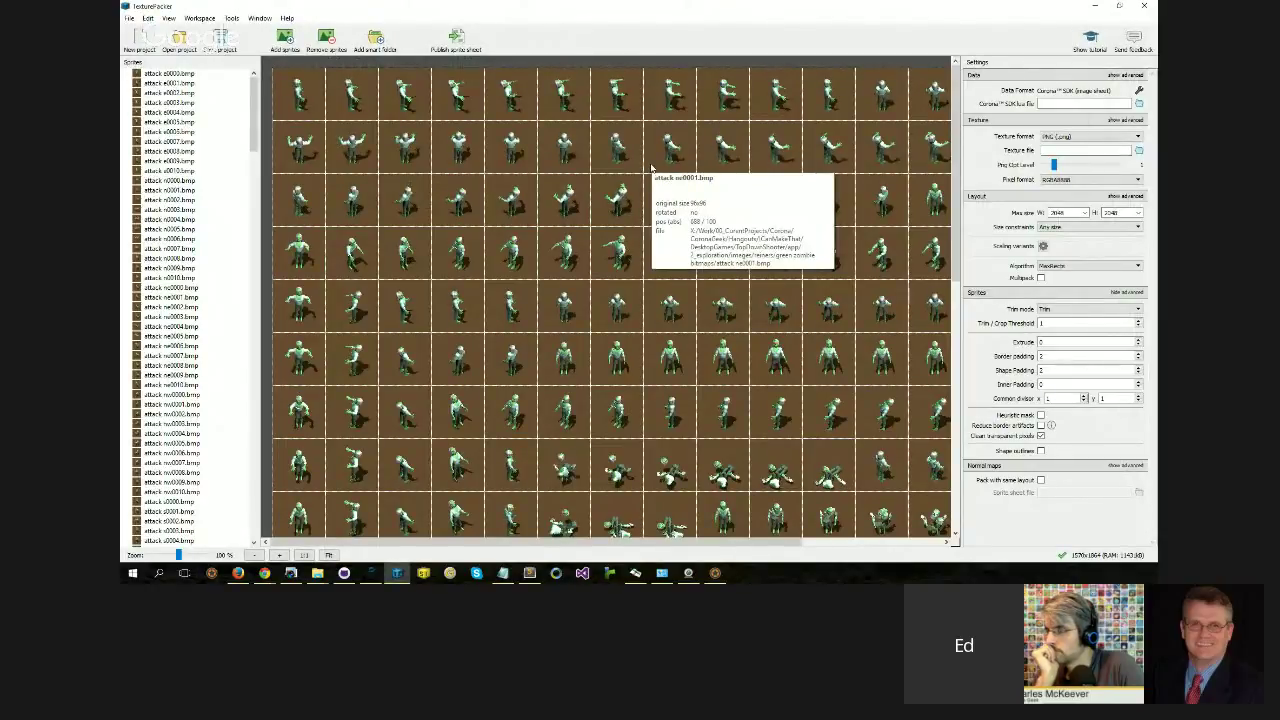
{"action": "left_click", "coordinate": [457, 46]}
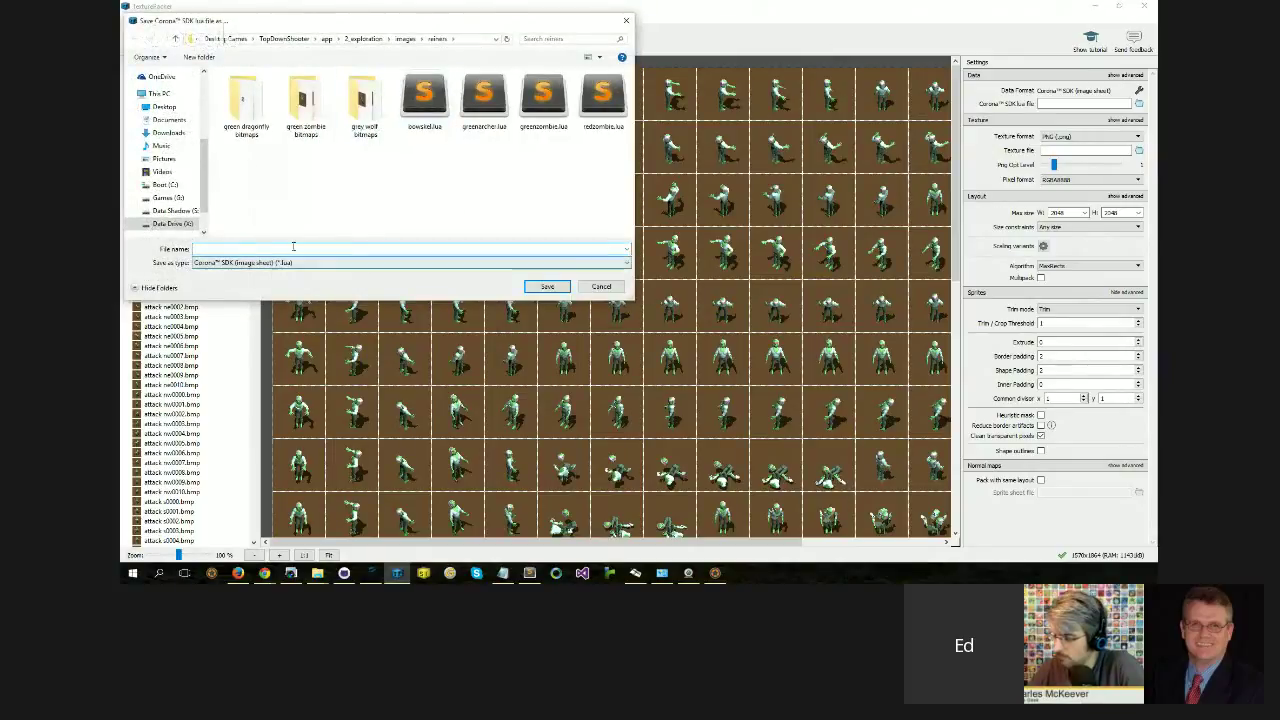
{"action": "type", "text": "gr"}
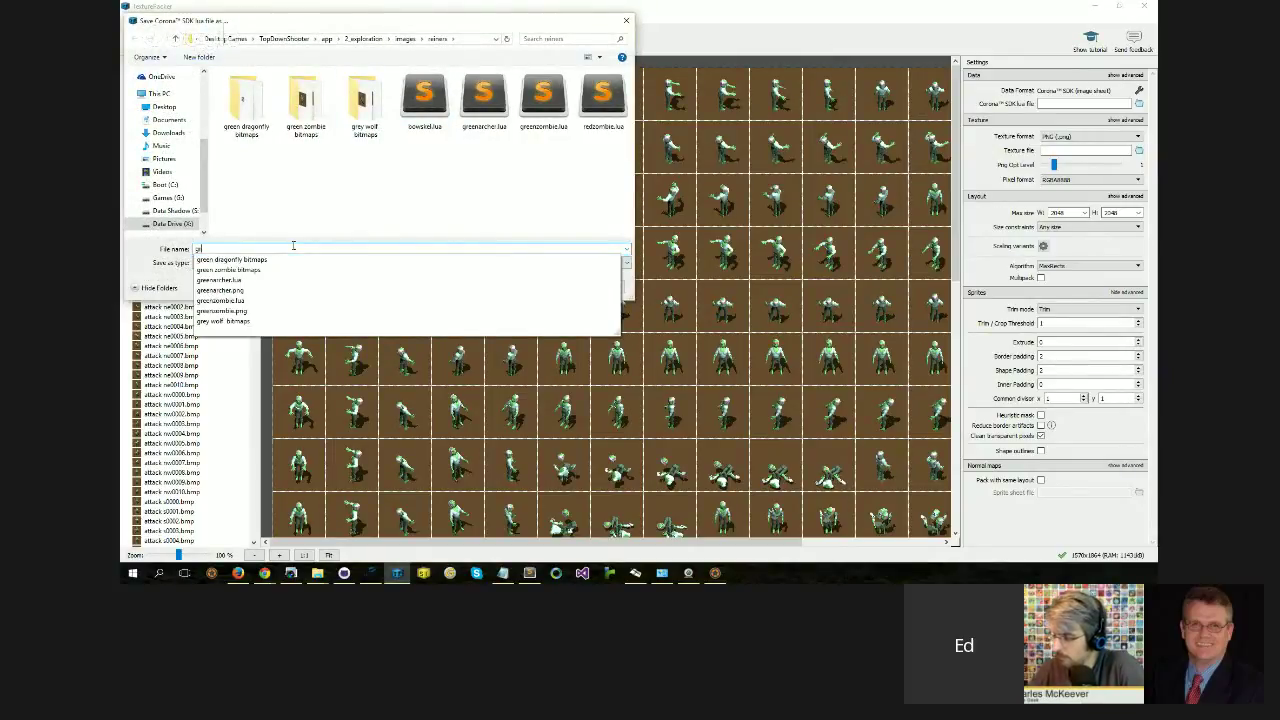
{"action": "key", "text": "Down"}
{"action": "key", "text": "Down"}
{"action": "key", "text": "Down"}
{"action": "key", "text": "Down"}
{"action": "key", "text": "Down"}
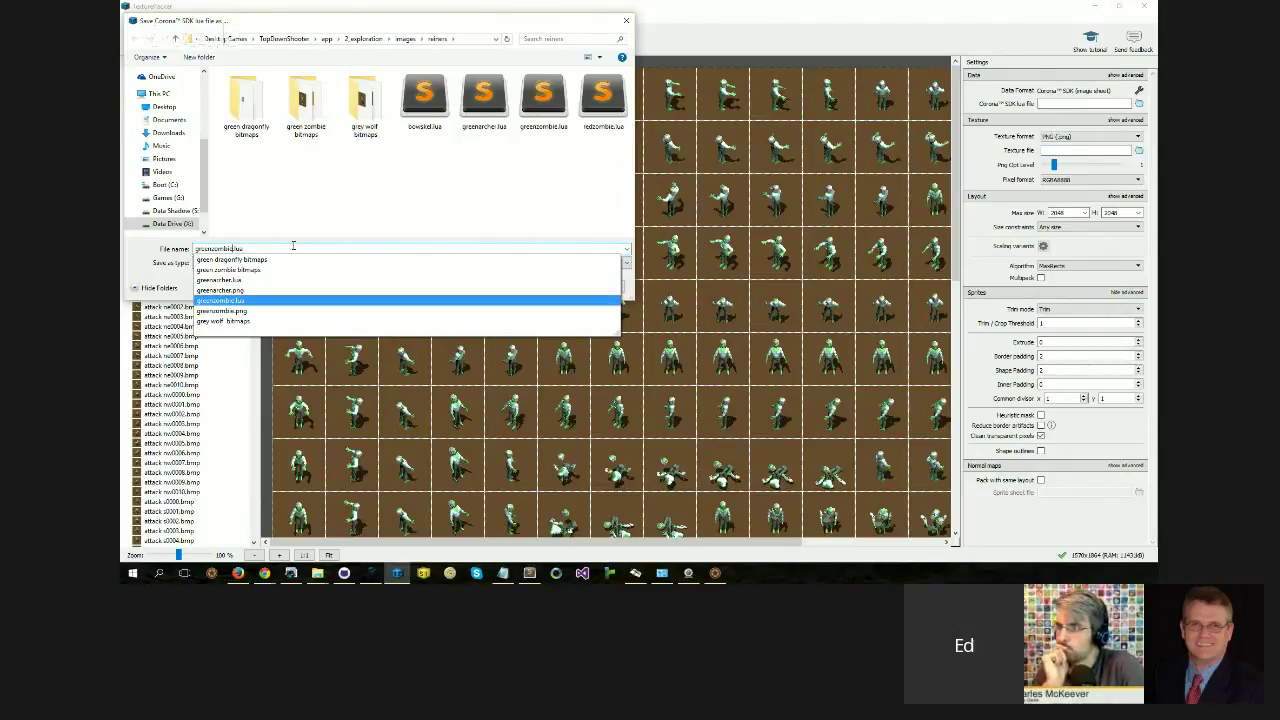
{"action": "type", "text": "2"}
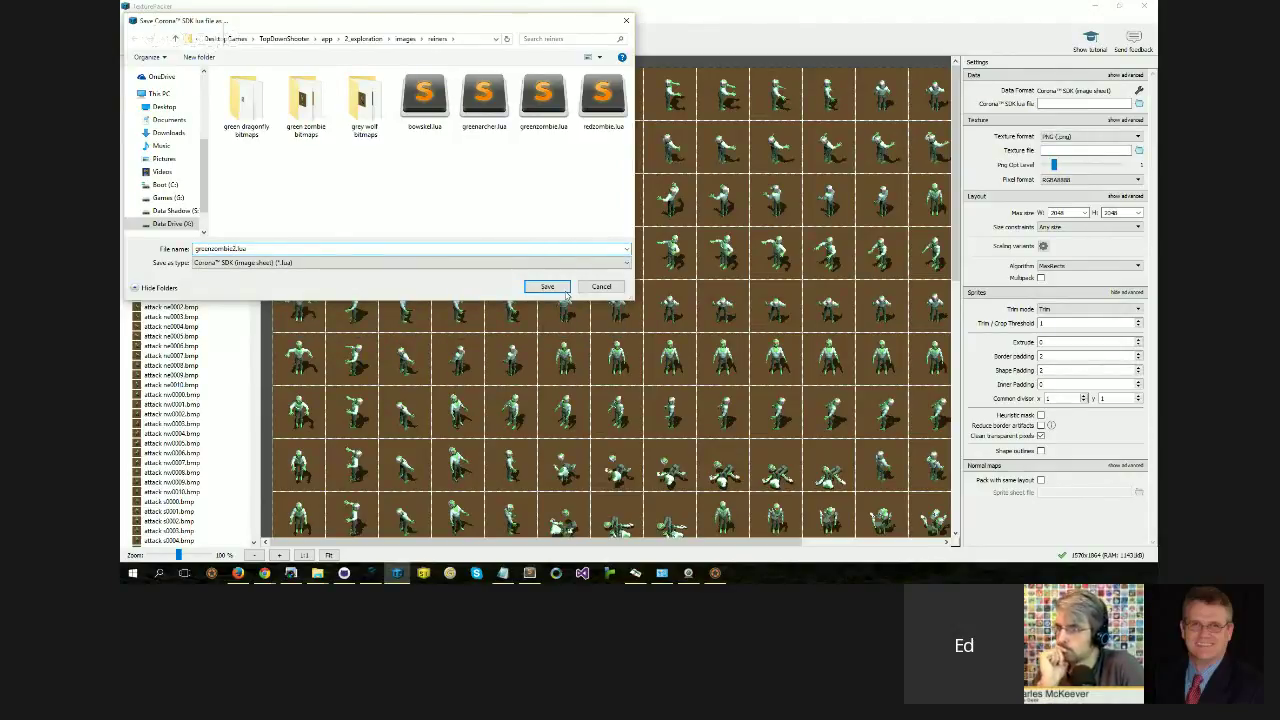
{"action": "left_click", "coordinate": [562, 289]}
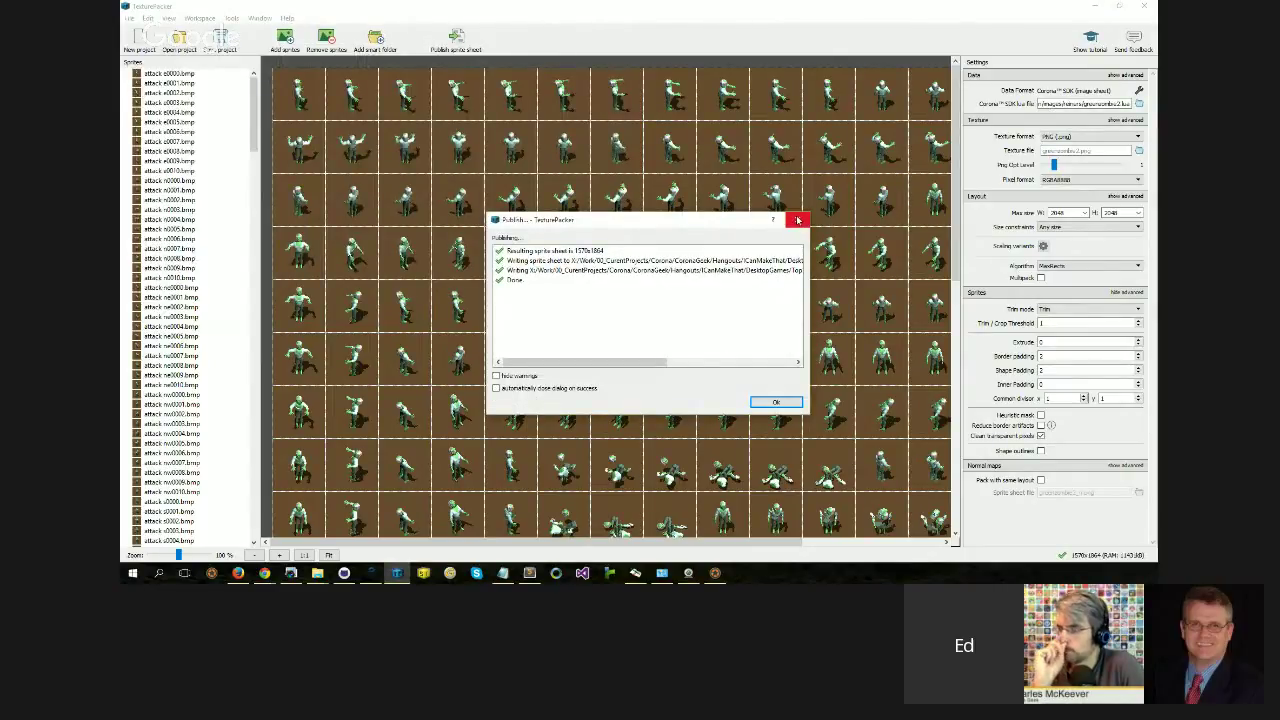
{"action": "left_click", "coordinate": [797, 220]}
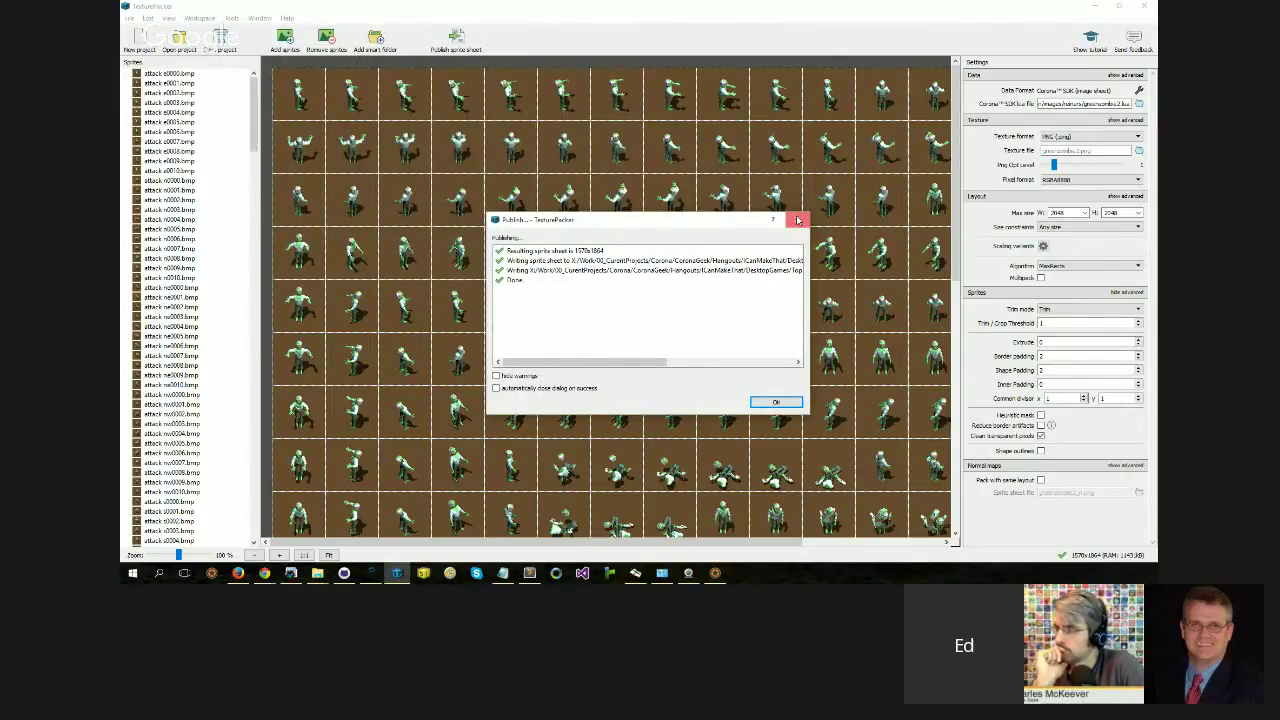
Step: Close TexturePacker and go up from the green zombie bitmaps folder to the parent reiners folder
{"action": "scroll", "coordinate": [722, 398], "scroll_direction": "down", "scroll_amount": 5}
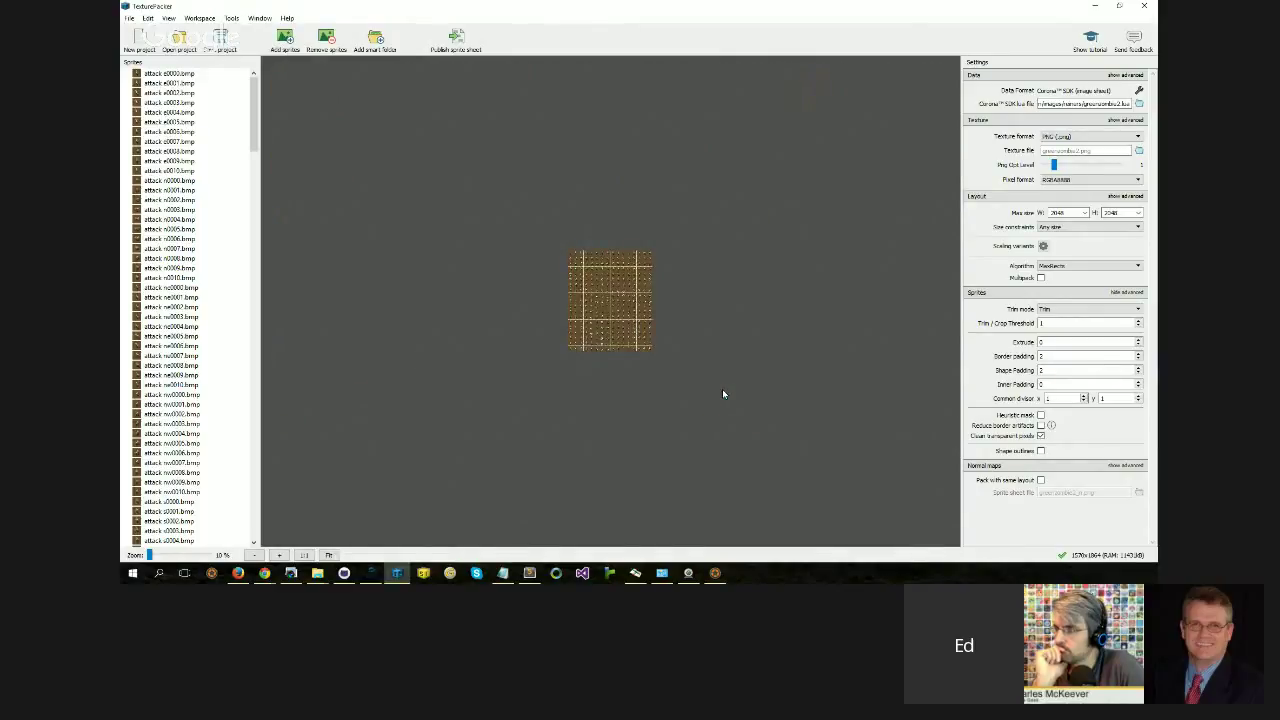
{"action": "scroll", "coordinate": [702, 389], "scroll_direction": "up", "scroll_amount": 3}
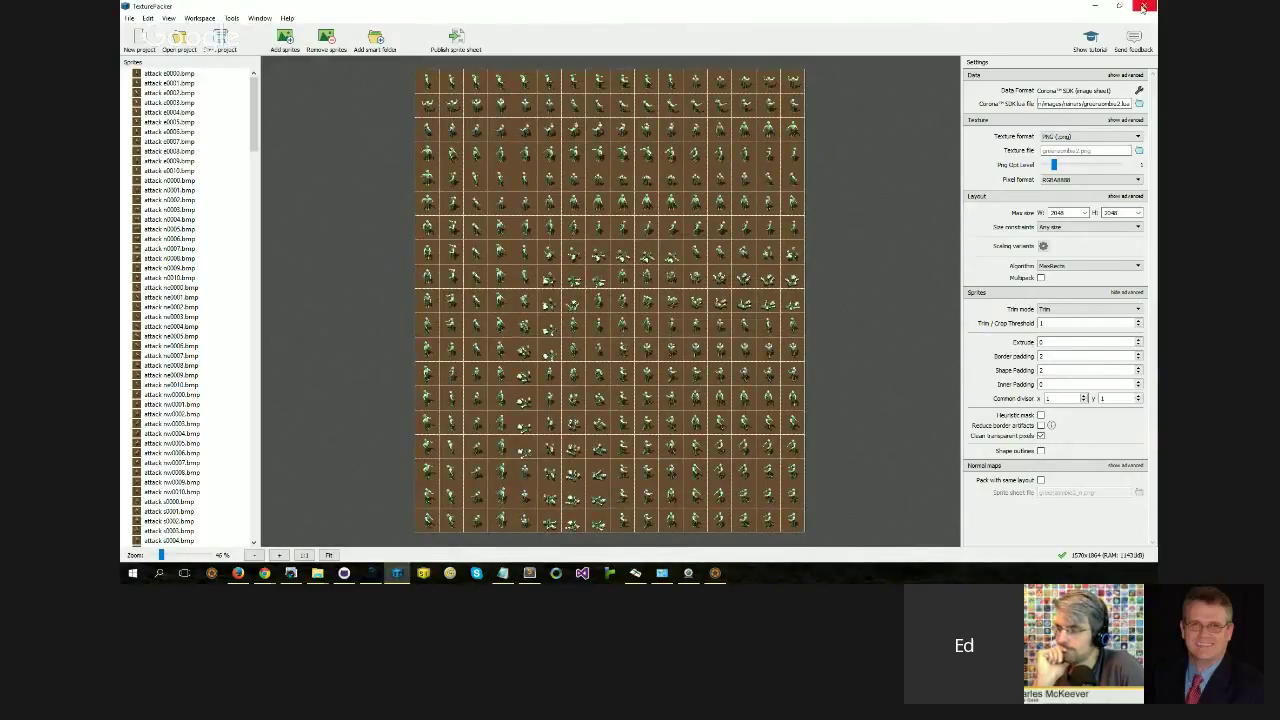
{"action": "left_click", "coordinate": [1144, 5]}
{"action": "left_click", "coordinate": [640, 299]}
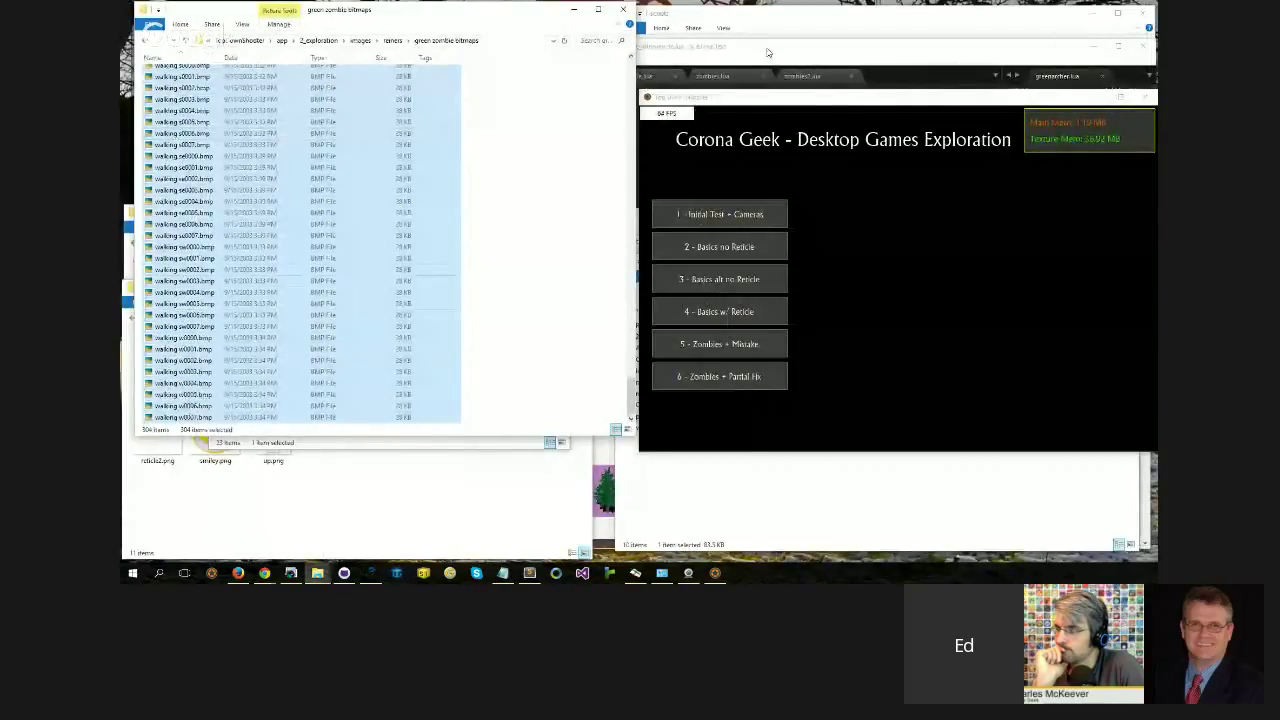
{"action": "left_click", "coordinate": [545, 109]}
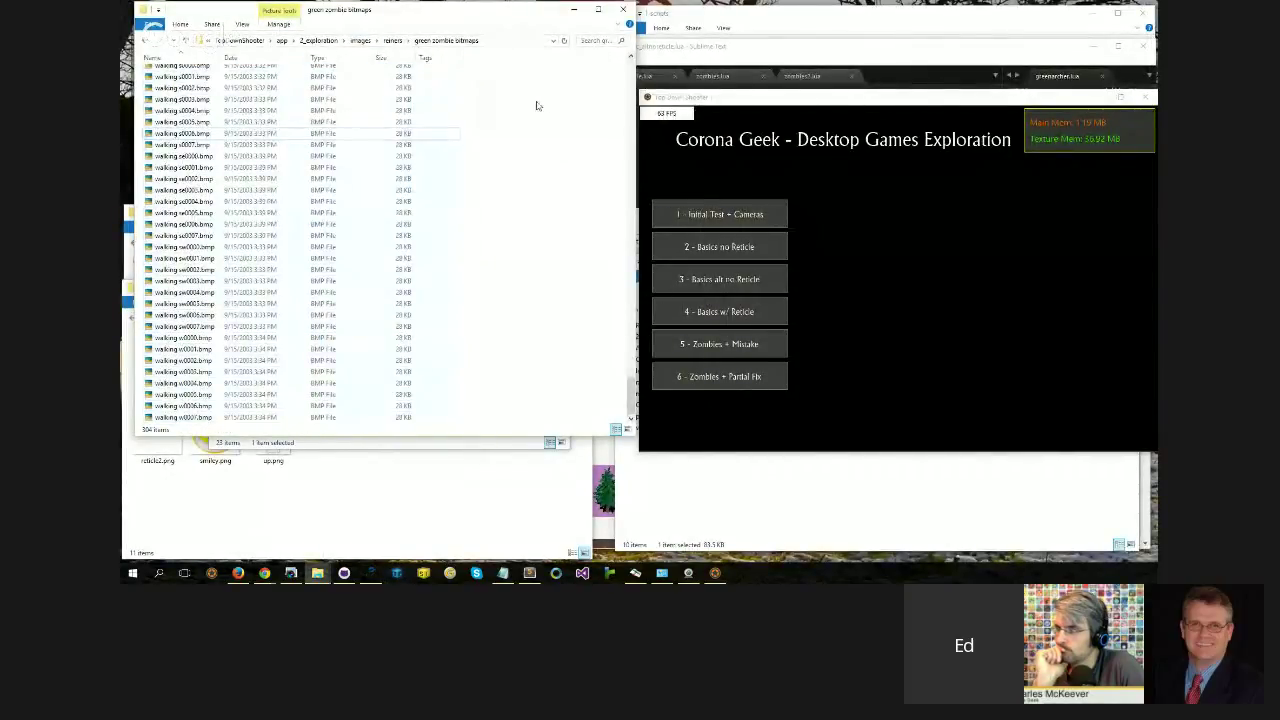
{"action": "key", "text": "alt+Up"}
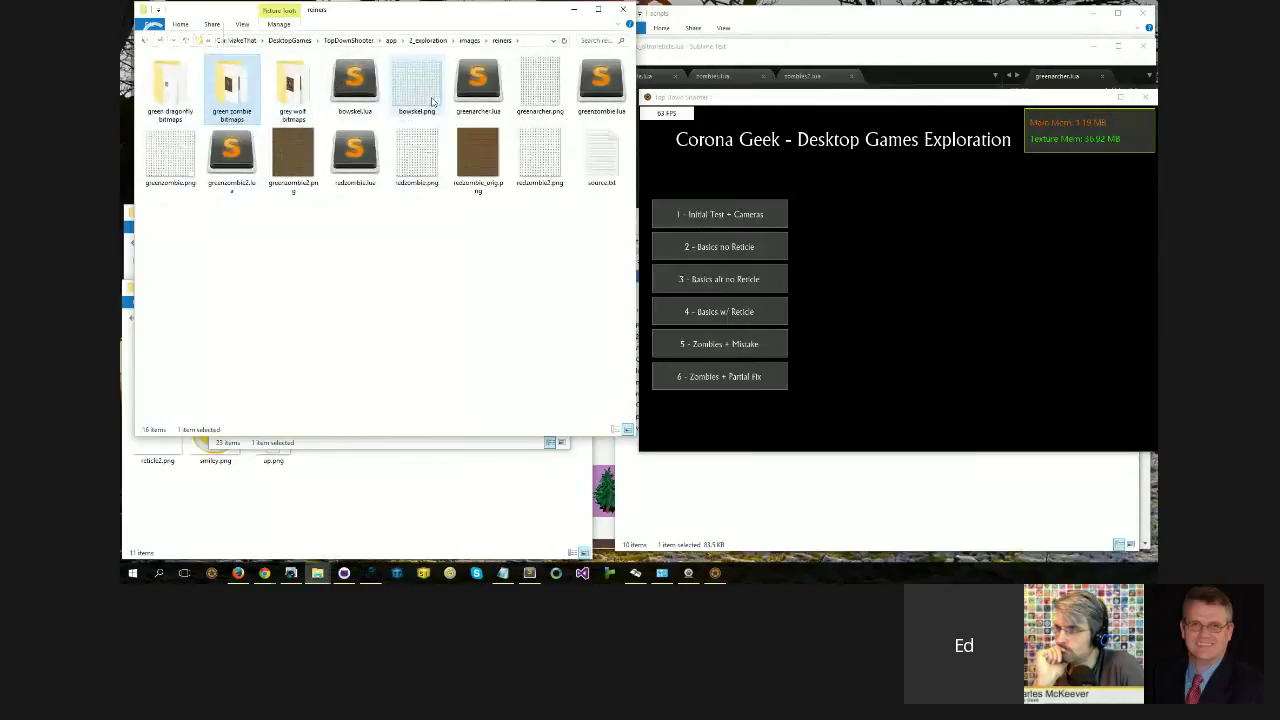
Step: View the redzombie2.png sheet and the newly published greenzombie2.png sheet in the image viewer to compare their backgrounds
{"action": "left_click", "coordinate": [433, 104]}
{"action": "left_click", "coordinate": [561, 177]}
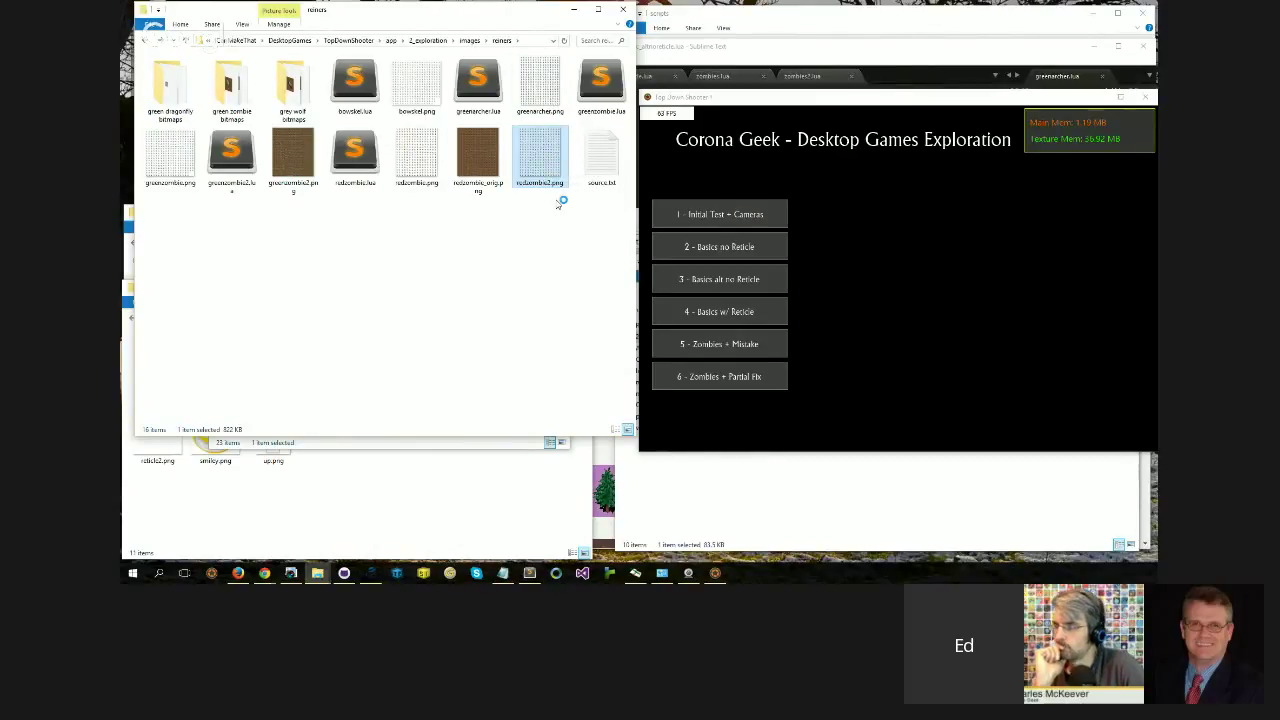
{"action": "double_click", "coordinate": [555, 152]}
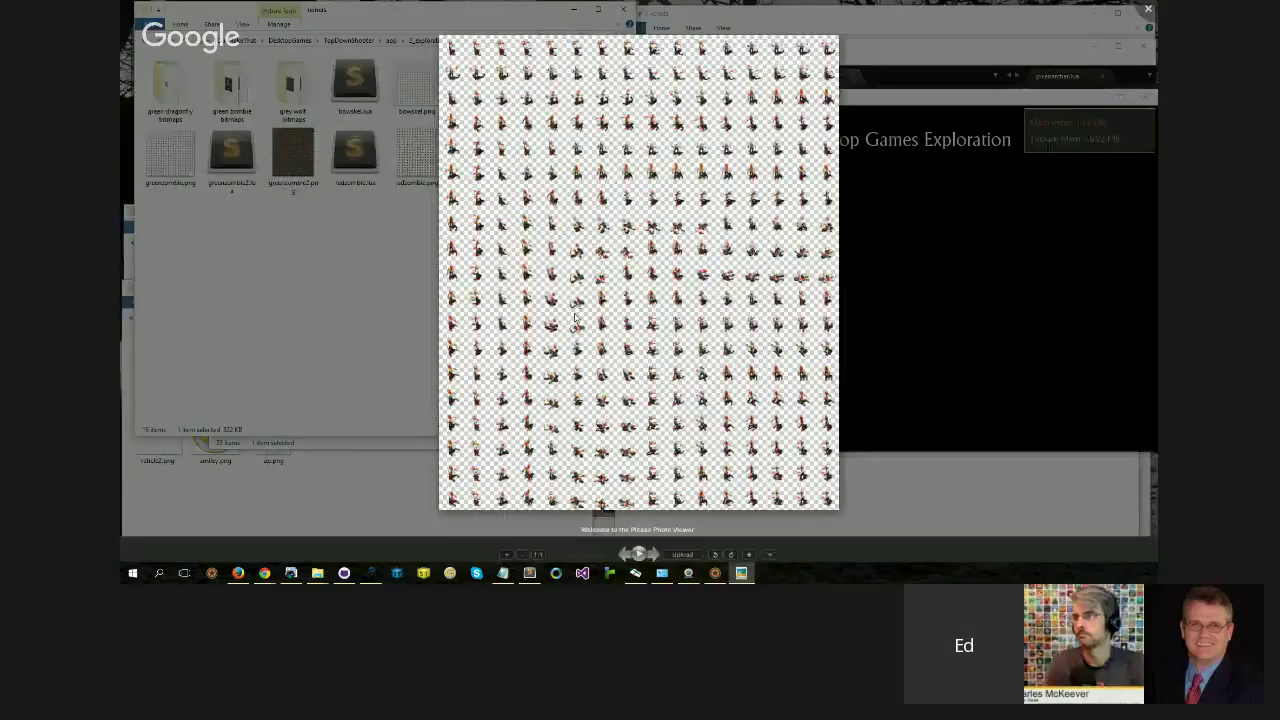
{"action": "left_click", "coordinate": [291, 155]}
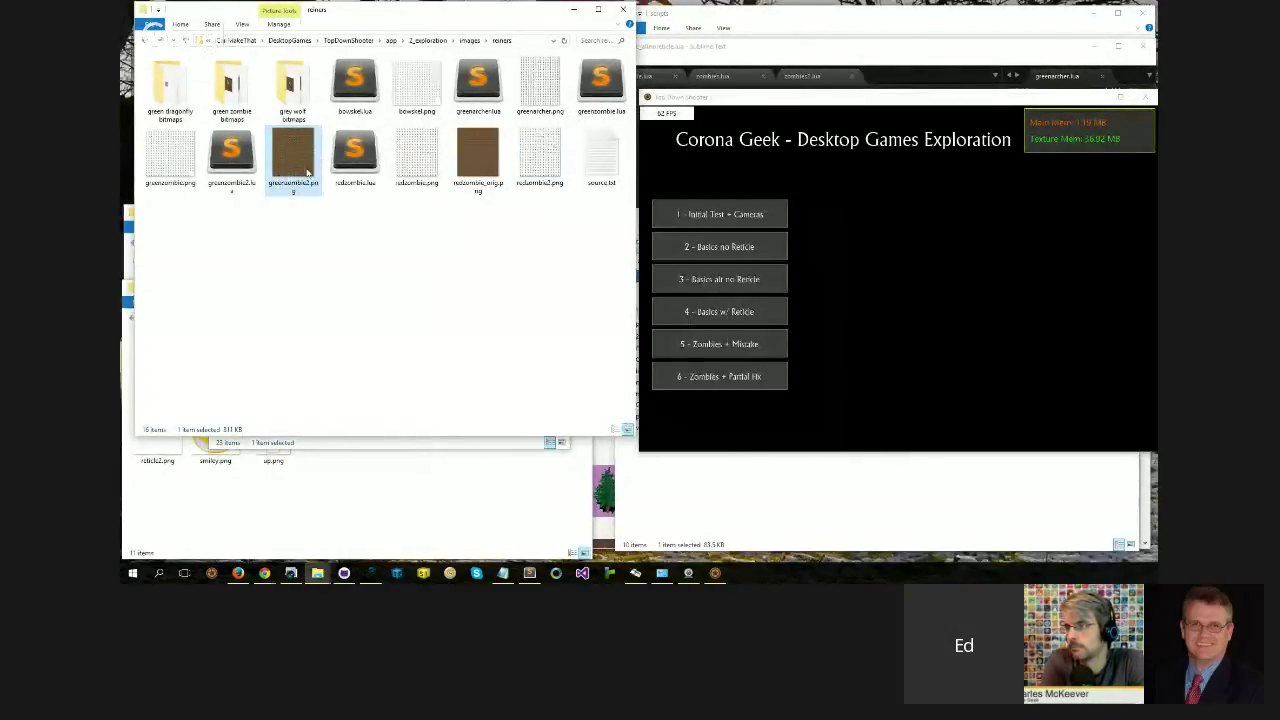
{"action": "key", "text": "Return"}
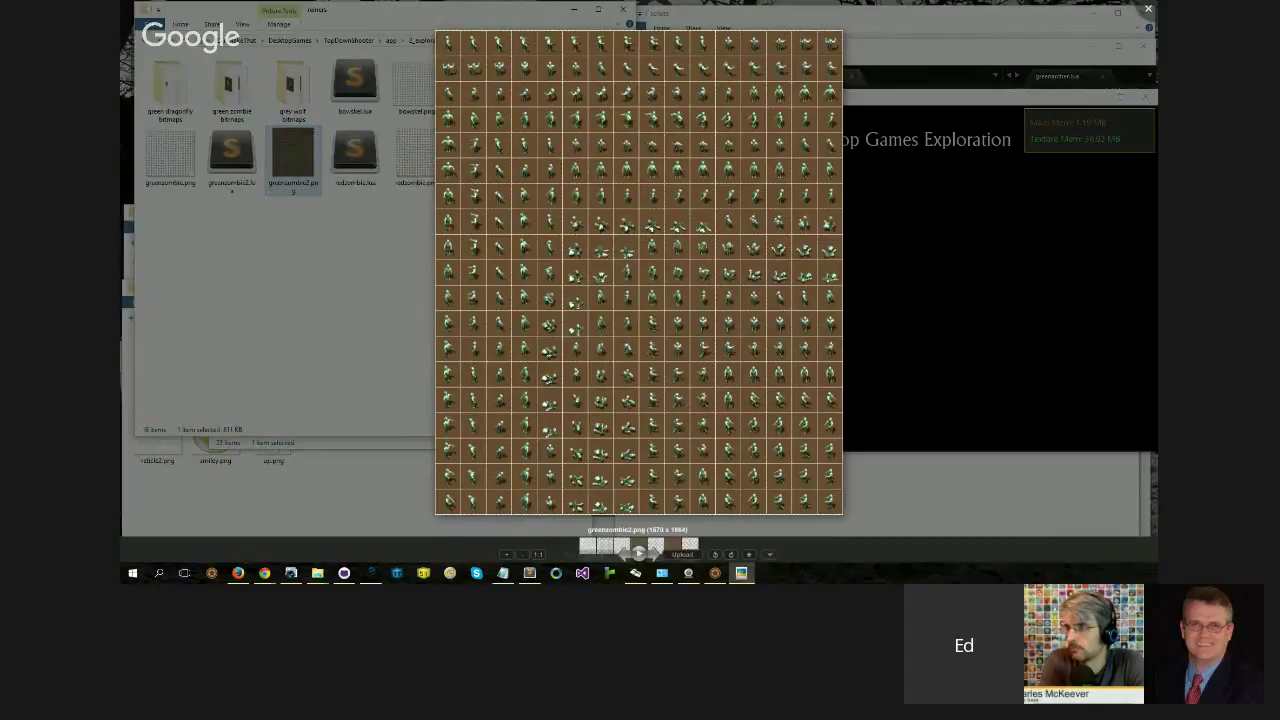
Step: Open greenzombie2.png in Paint Shop Pro, close the image viewer and maximize the editor window
{"action": "left_click", "coordinate": [291, 573]}
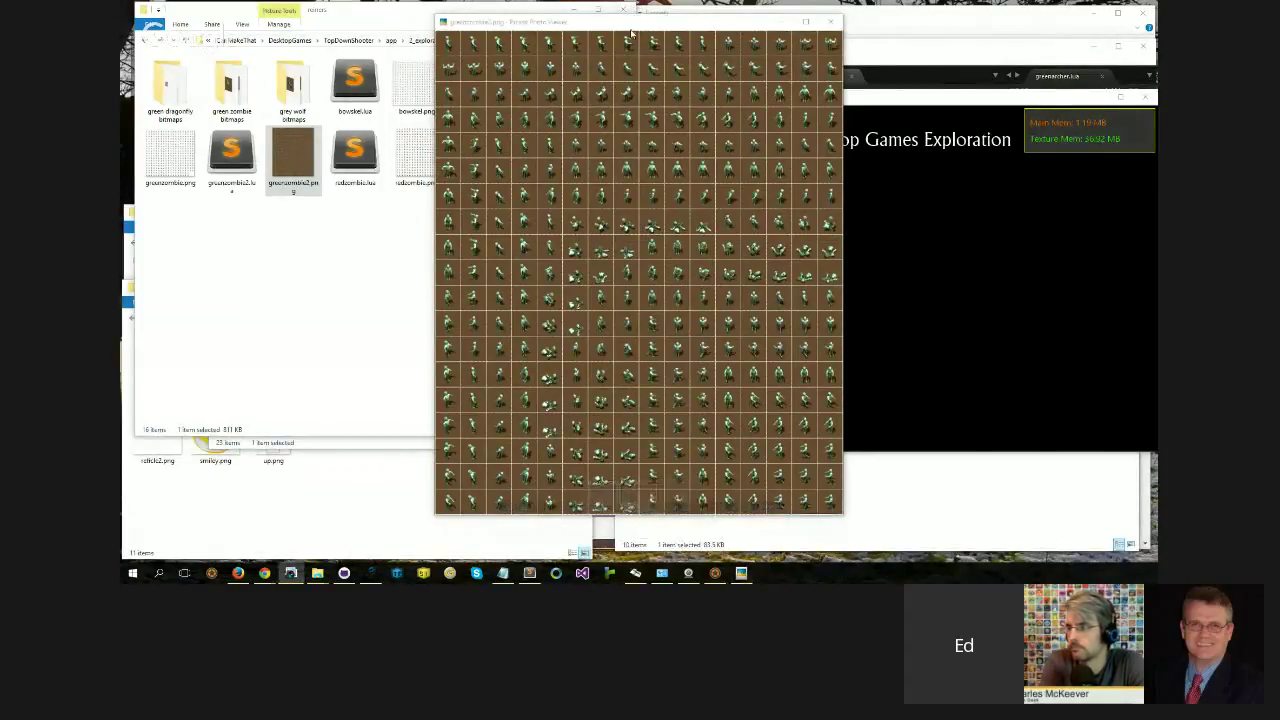
{"action": "left_click", "coordinate": [836, 20]}
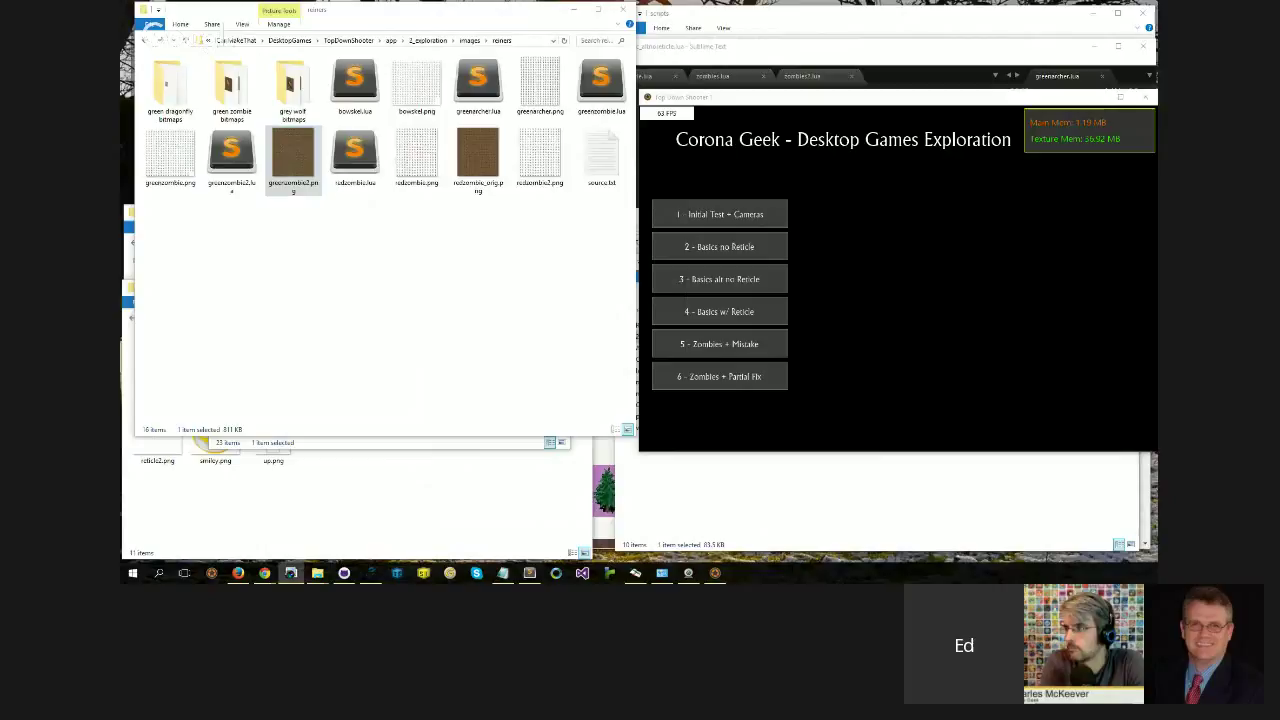
{"action": "mouse_move", "coordinate": [1156, 64]}
{"action": "left_mouse_down"}
{"action": "mouse_move", "coordinate": [837, 64]}
{"action": "mouse_move", "coordinate": [694, 27]}
{"action": "left_mouse_up"}
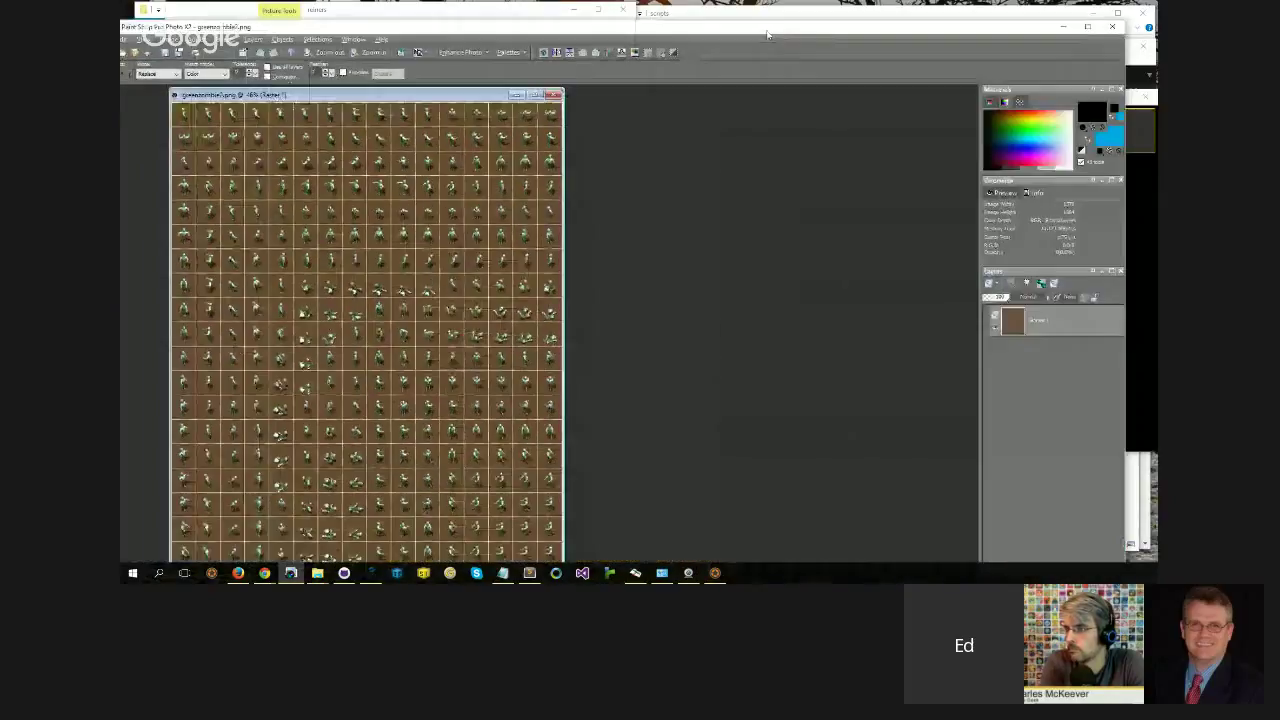
{"action": "double_click", "coordinate": [694, 27]}
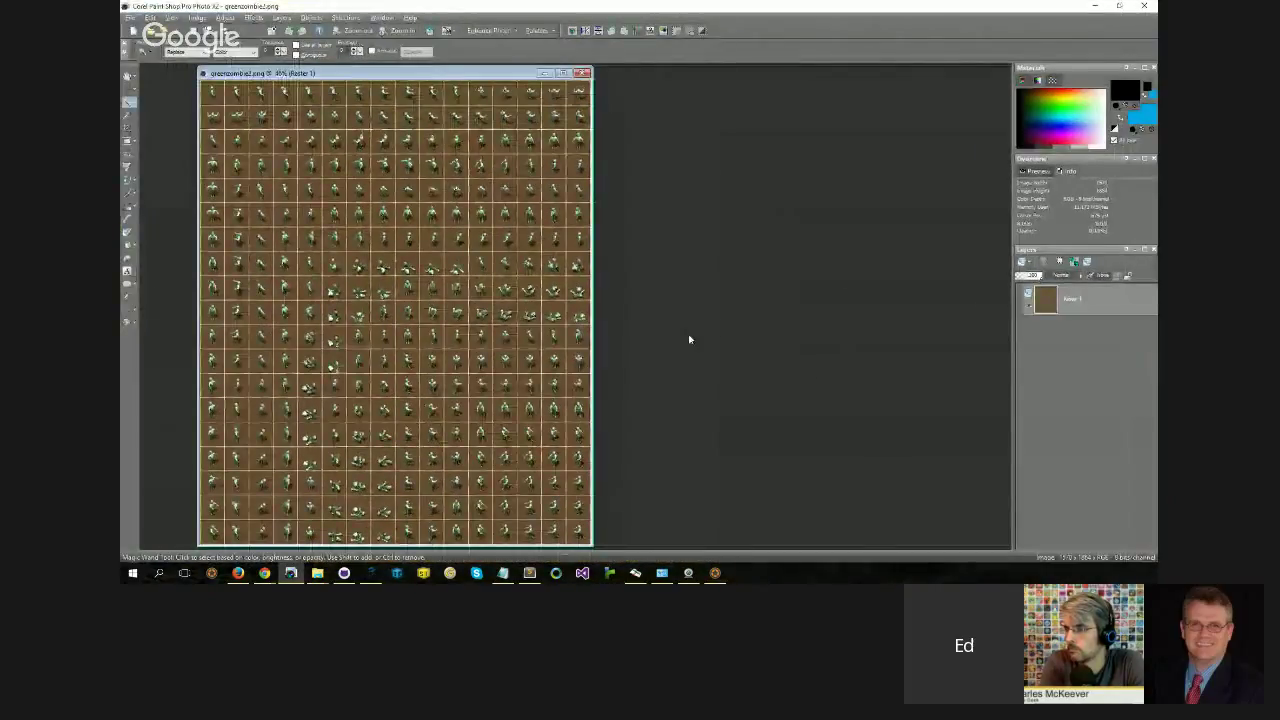
Step: Select the brown background across the whole sprite sheet with the Magic Wand, delete it and clear the selection
{"action": "scroll", "coordinate": [689, 339], "scroll_direction": "up", "scroll_amount": 3}
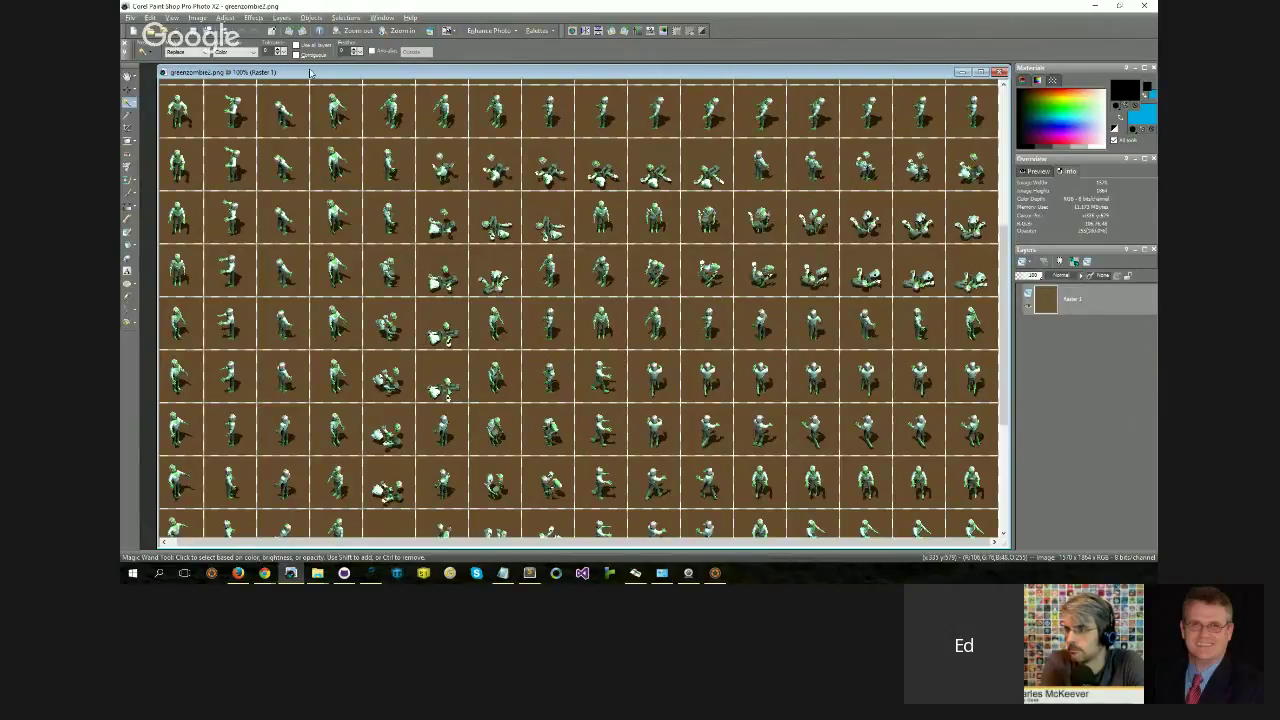
{"action": "left_click", "coordinate": [477, 93]}
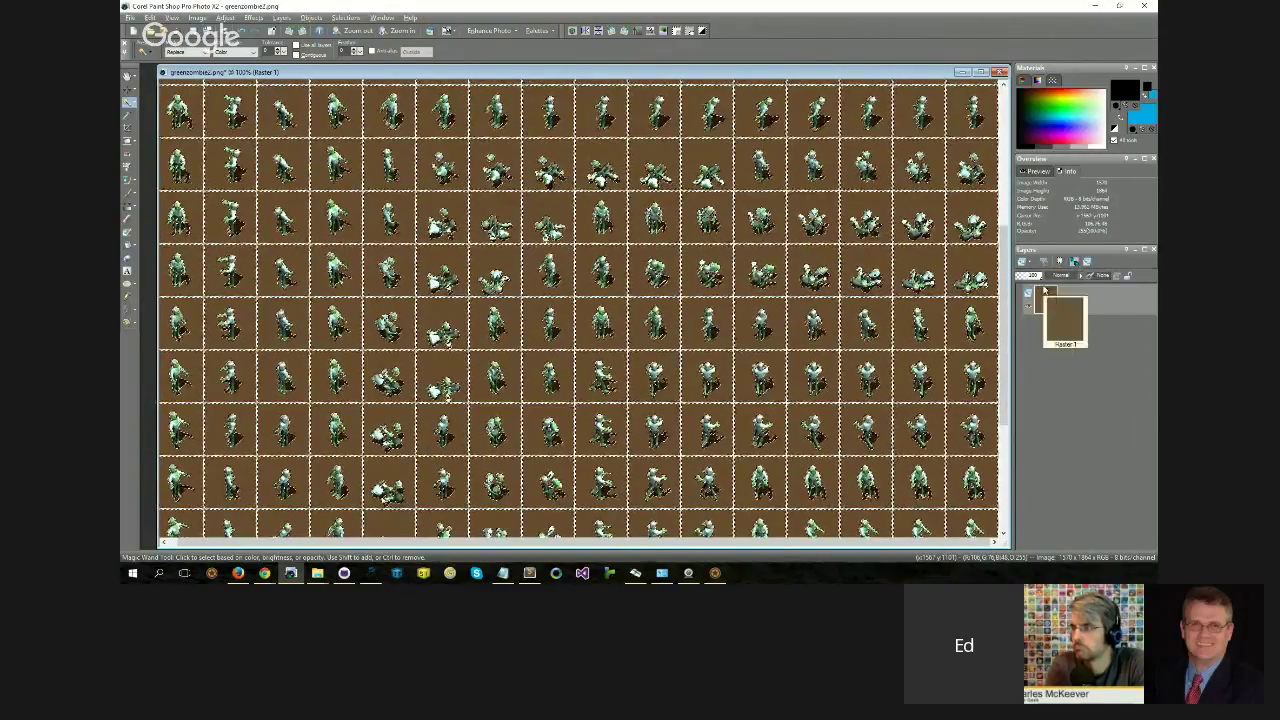
{"action": "key", "text": "Delete"}
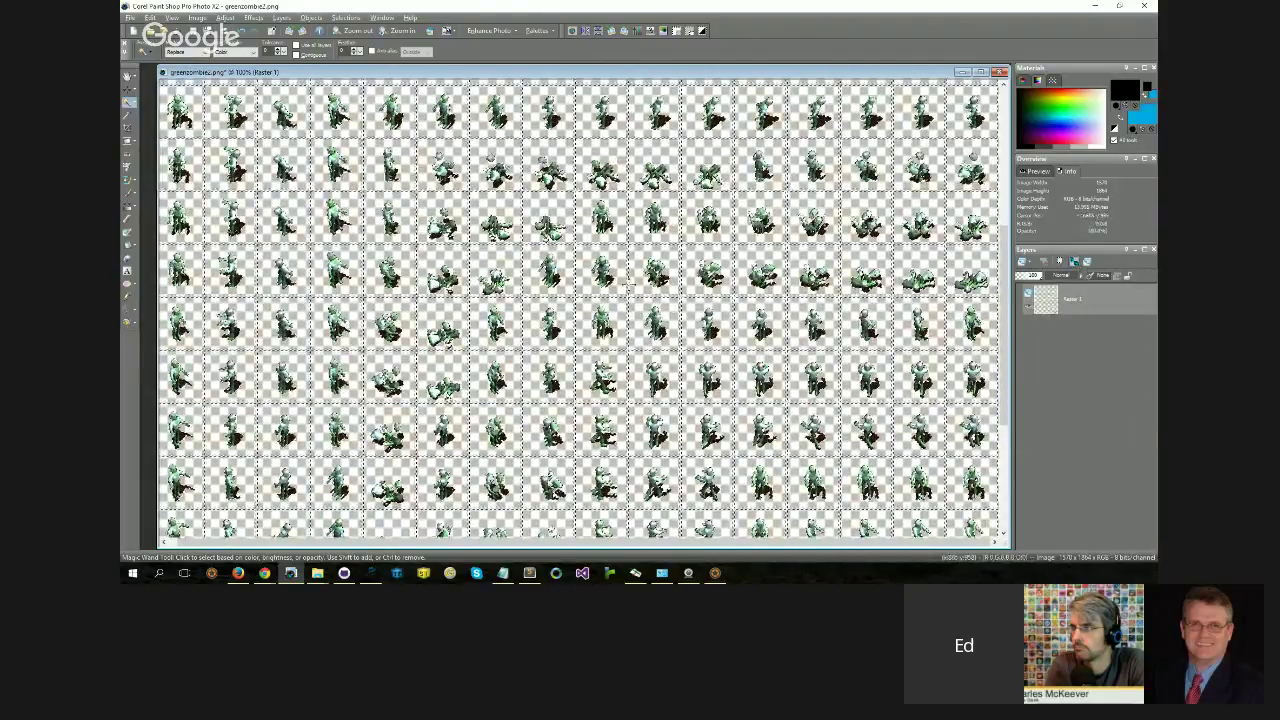
{"action": "key", "text": "ctrl+d"}
{"action": "scroll", "coordinate": [628, 292], "scroll_direction": "up", "scroll_amount": 4}
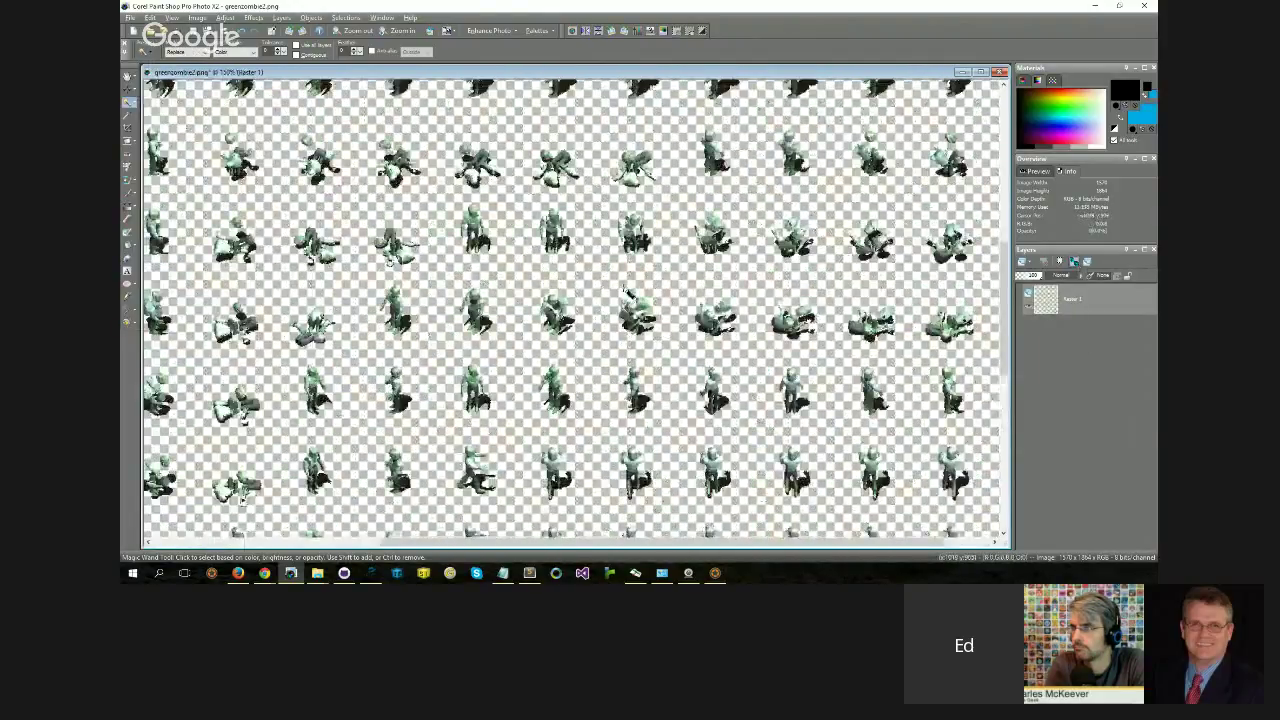
Step: Add a new raster layer and move it beneath the zombie sprite layer
{"action": "scroll", "coordinate": [622, 302], "scroll_direction": "up", "scroll_amount": 2}
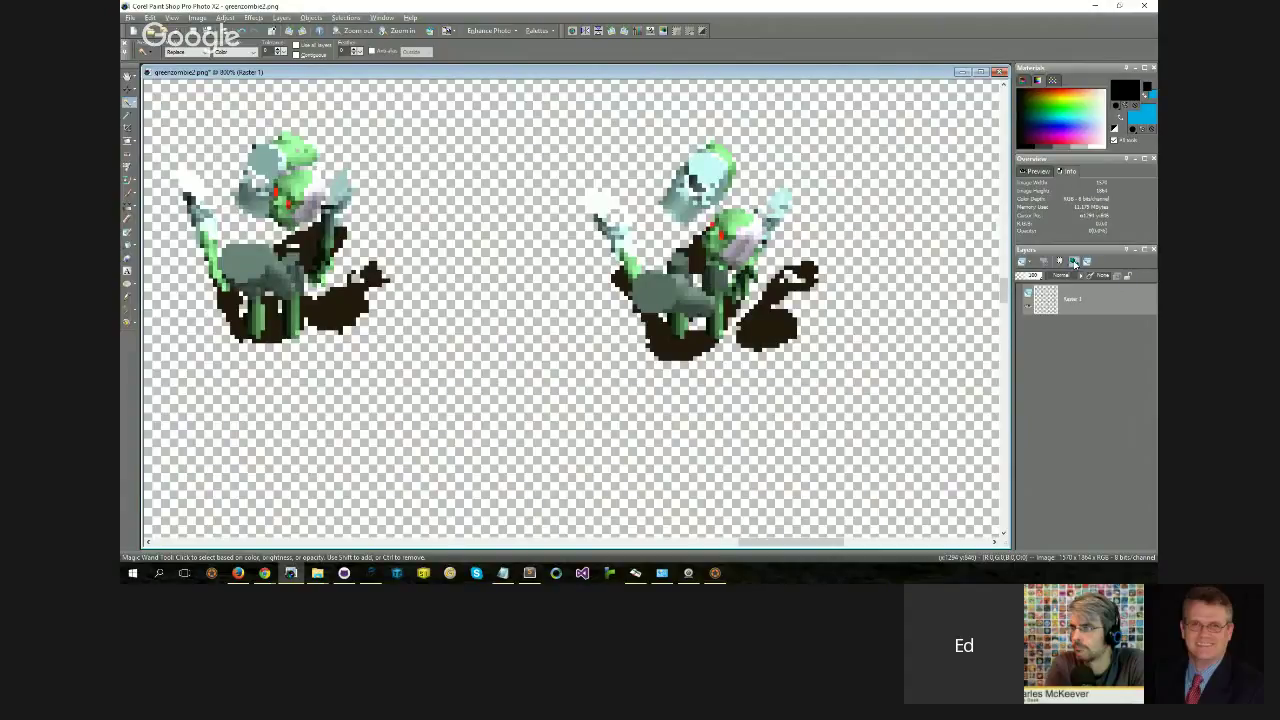
{"action": "left_click", "coordinate": [1074, 262]}
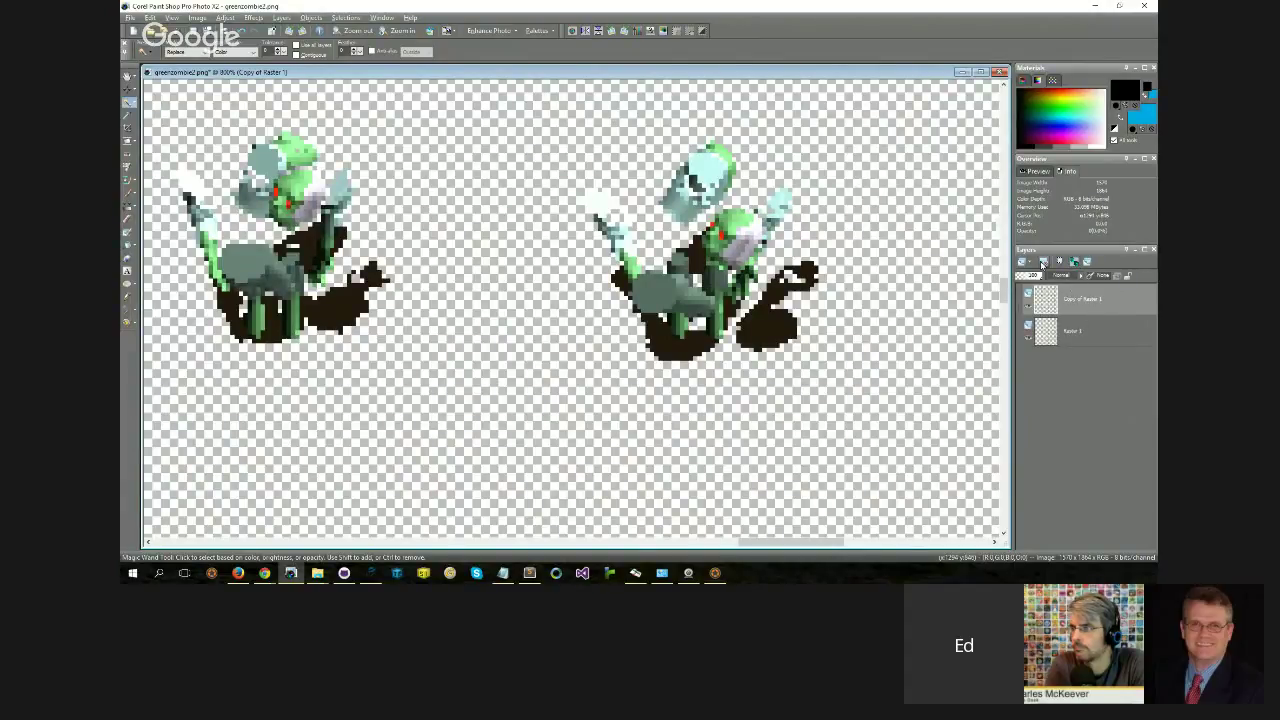
{"action": "left_click", "coordinate": [1042, 263]}
{"action": "left_click", "coordinate": [1087, 262]}
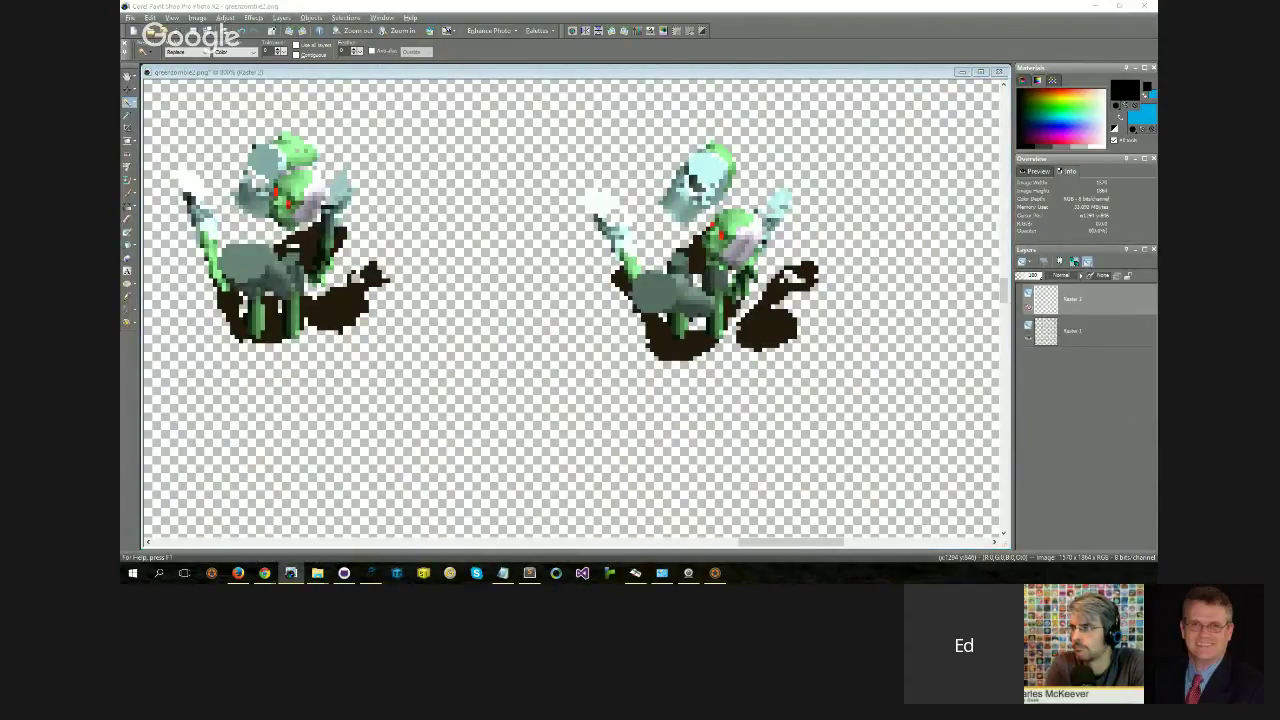
{"action": "left_click_drag", "start_coordinate": [1098, 303], "coordinate": [1092, 345]}
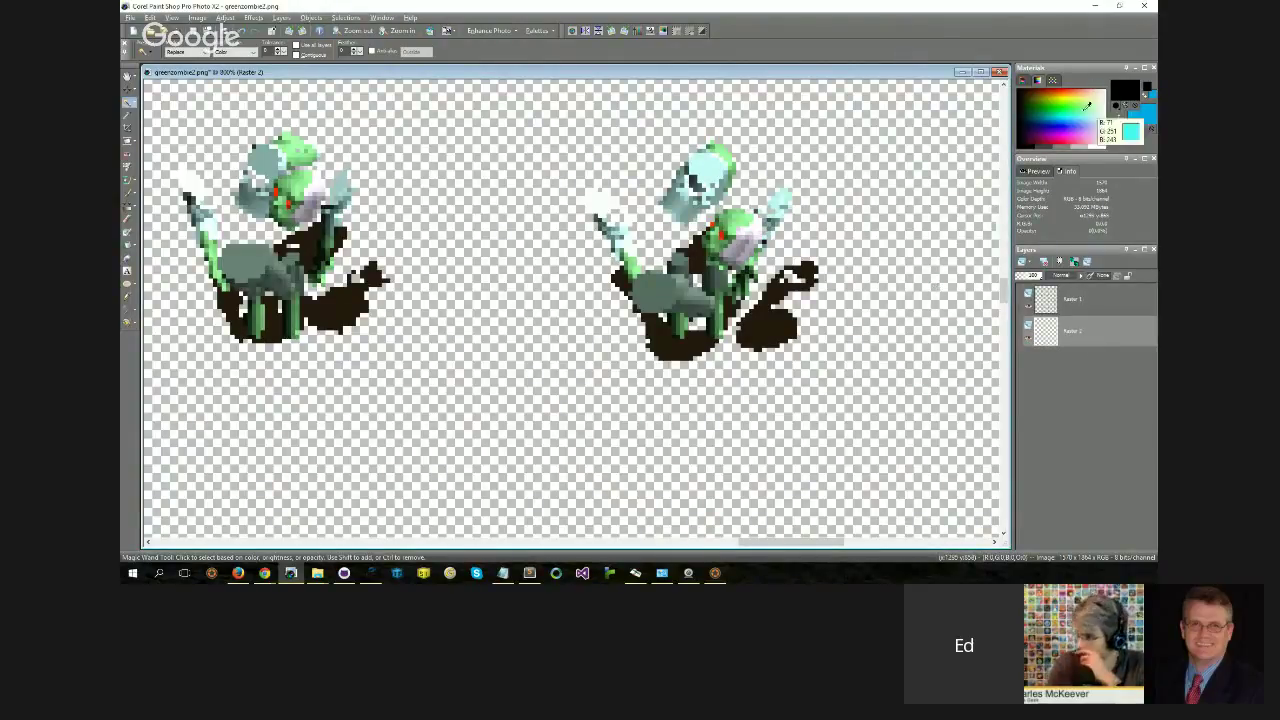
Step: Flood-fill the lower layer with blue, then refill it with black as a test backdrop behind the sprites
{"action": "key", "text": "f"}
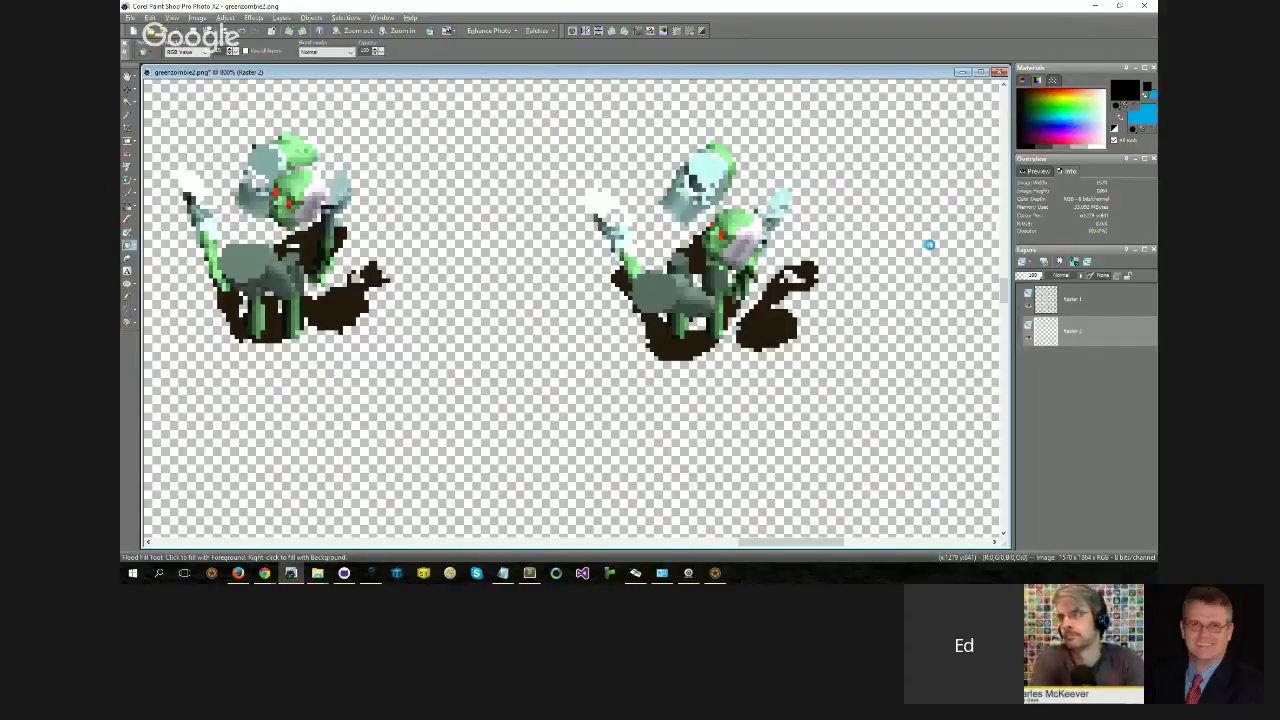
{"action": "left_click", "coordinate": [931, 240]}
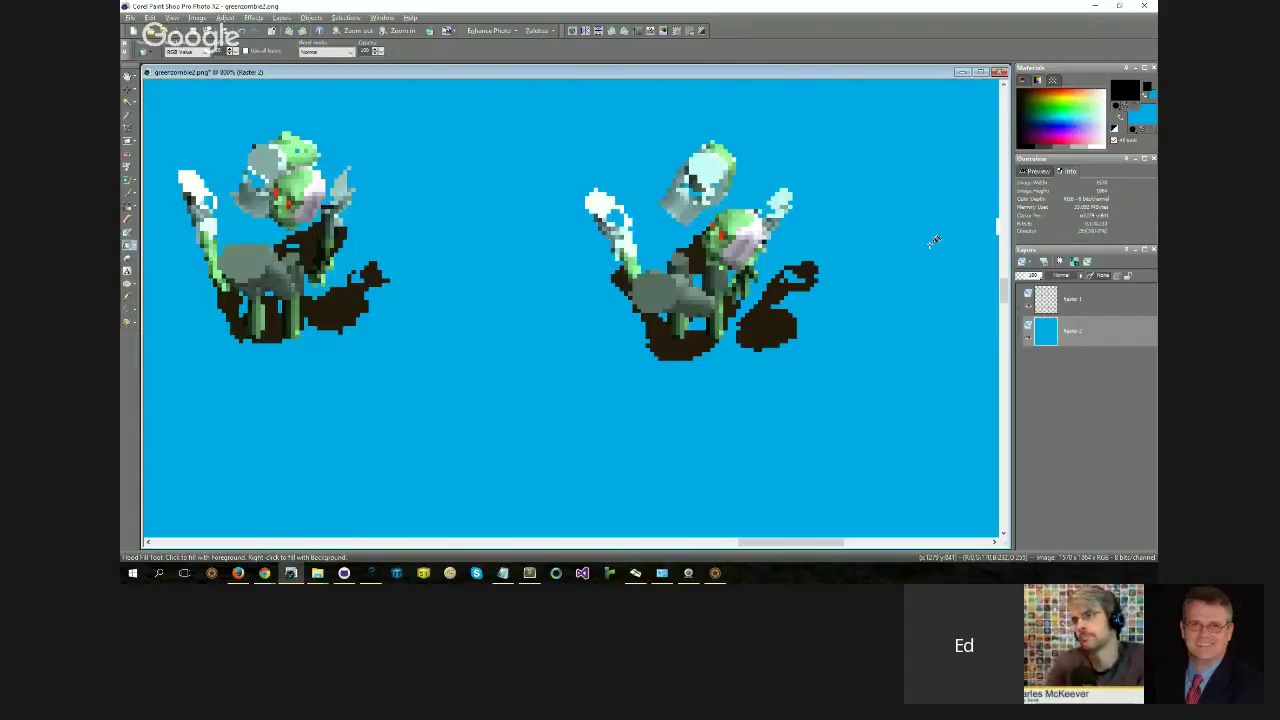
{"action": "left_click", "coordinate": [954, 372]}
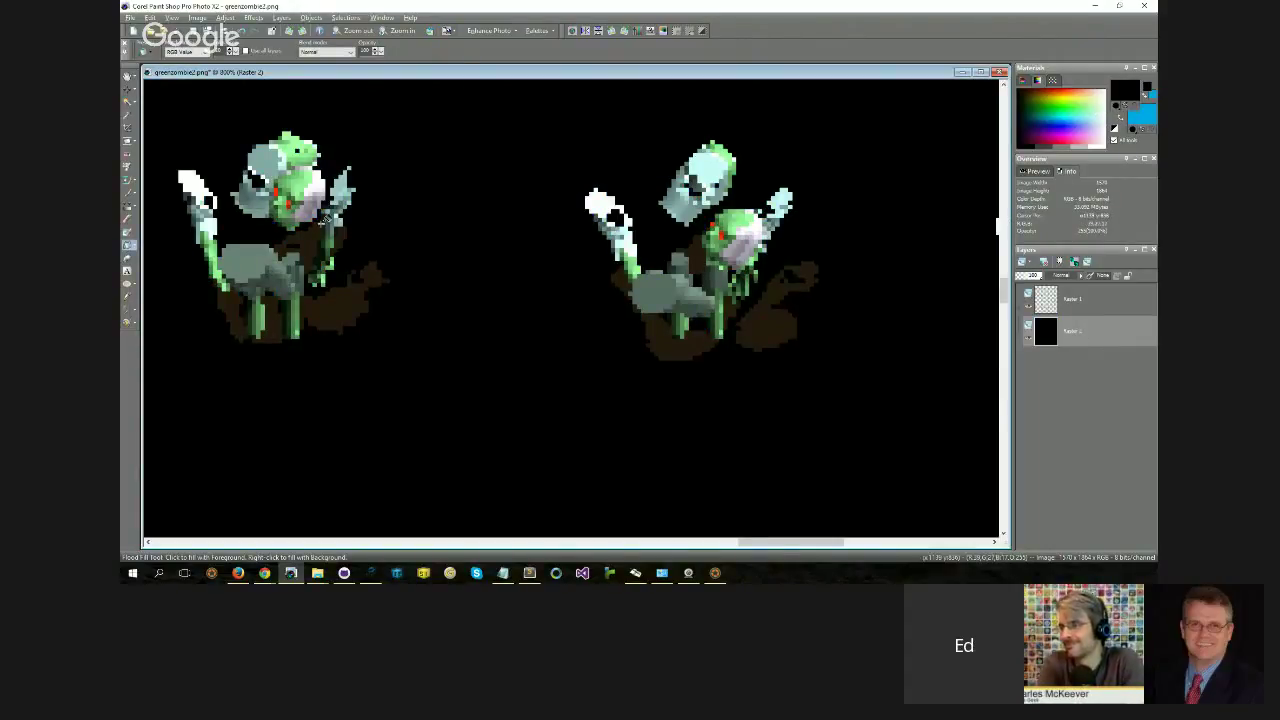
Step: Select the brown shadow color across the sprite layer with the Magic Wand and delete it from that layer
{"action": "left_click", "coordinate": [1093, 302]}
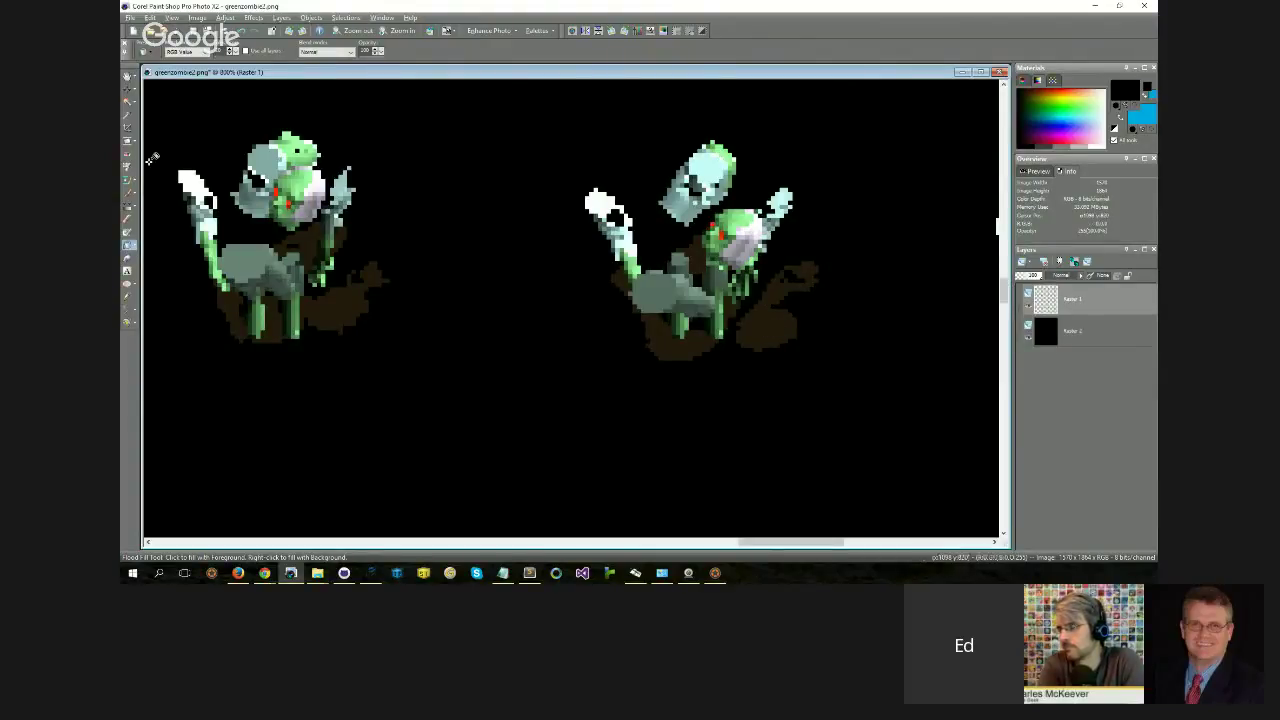
{"action": "left_click", "coordinate": [127, 101]}
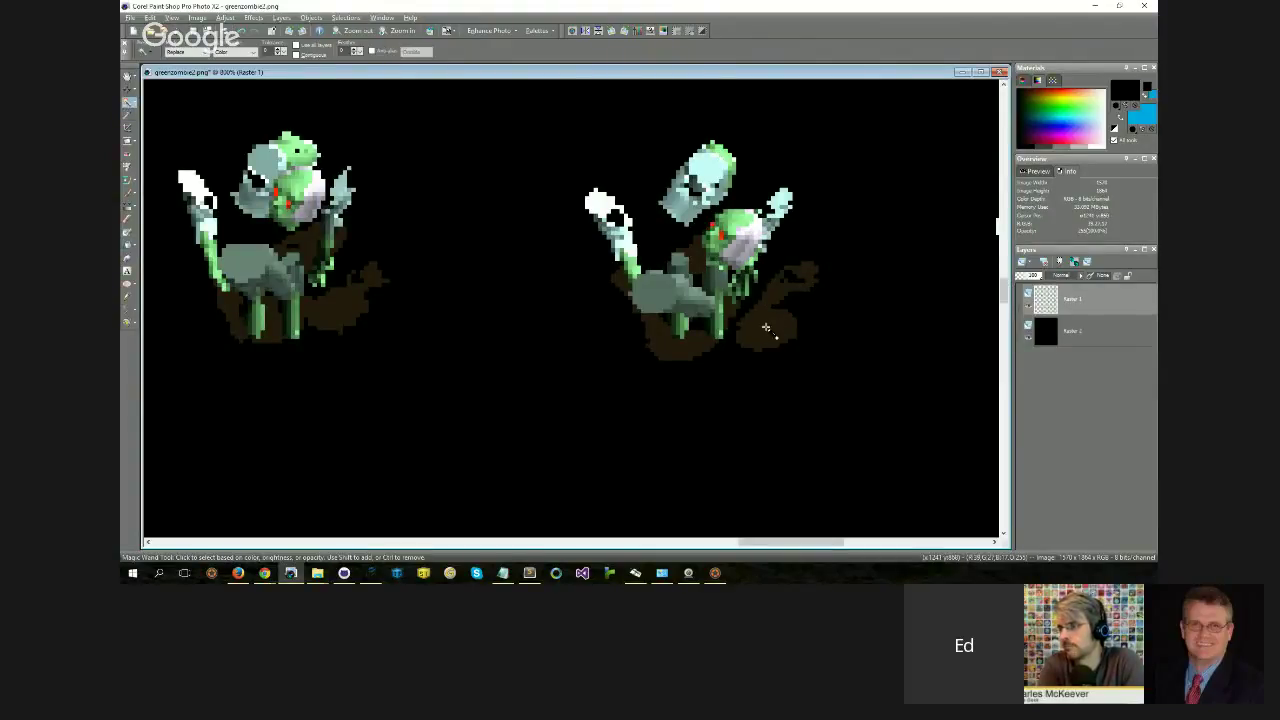
{"action": "left_click", "coordinate": [777, 326]}
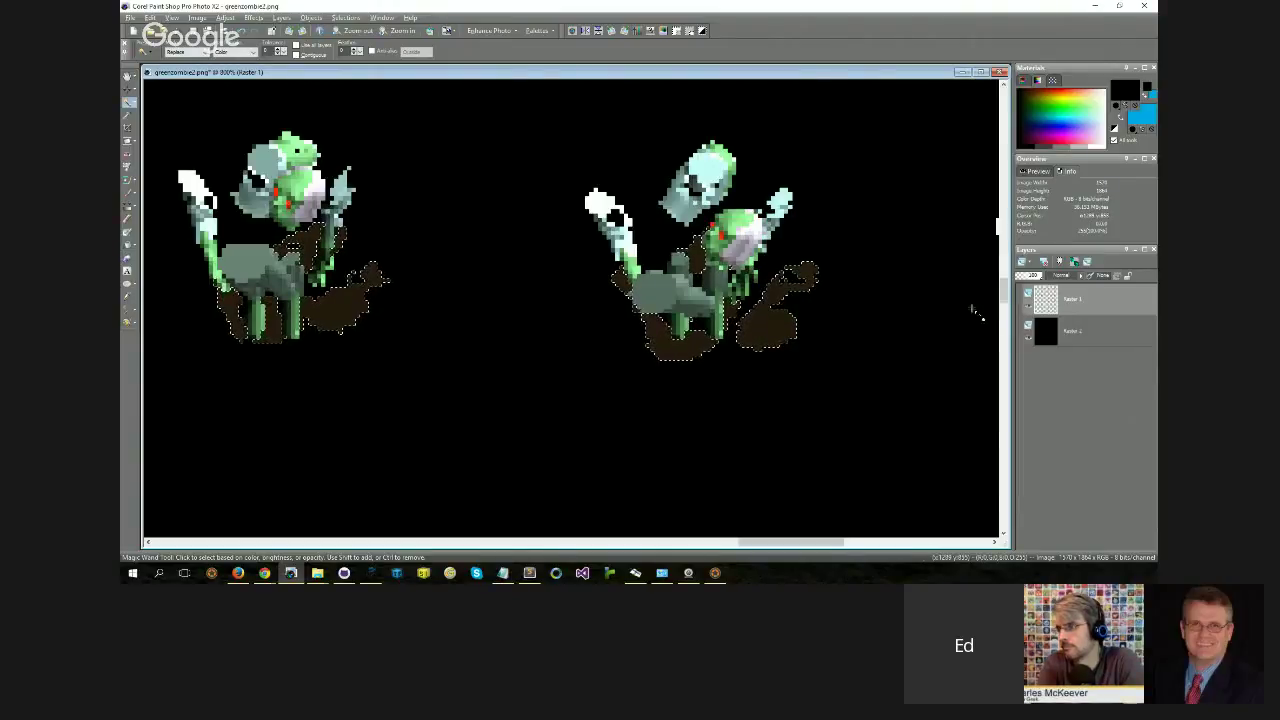
Step: On the black backdrop layer, invert the shadow selection and delete the black outside the shadow shapes
{"action": "left_click", "coordinate": [1049, 330]}
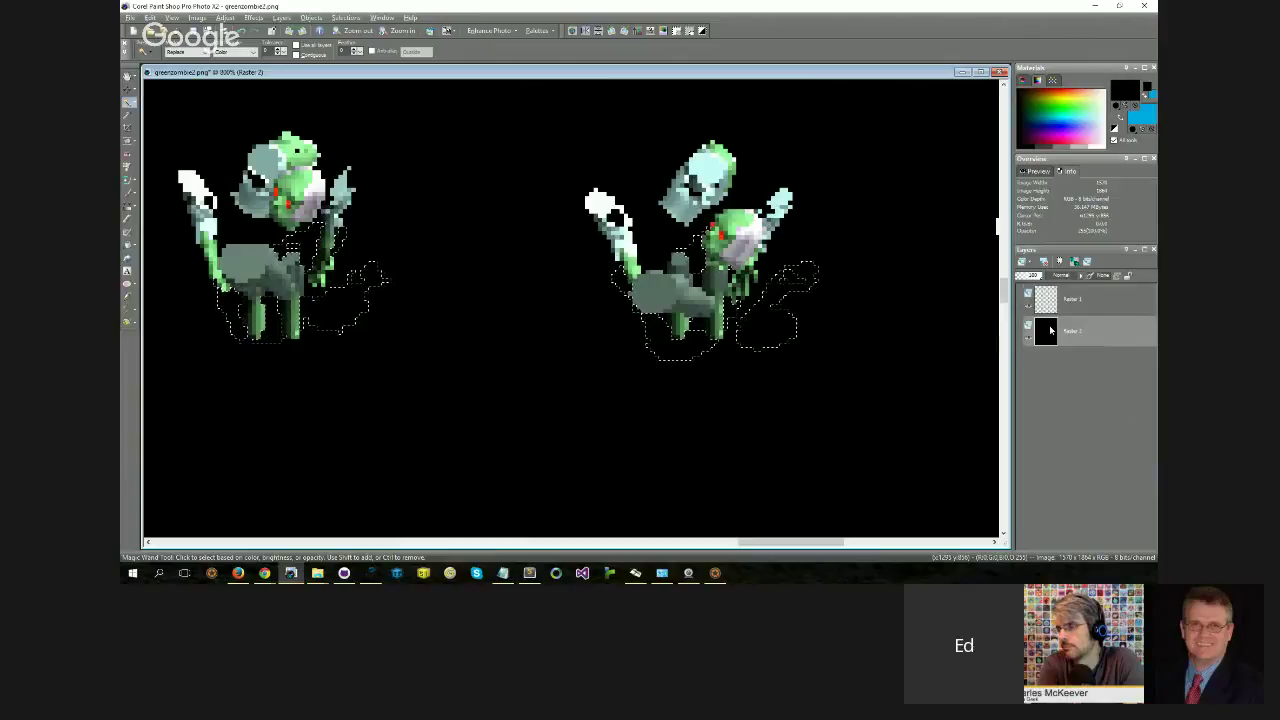
{"action": "left_click", "coordinate": [704, 31]}
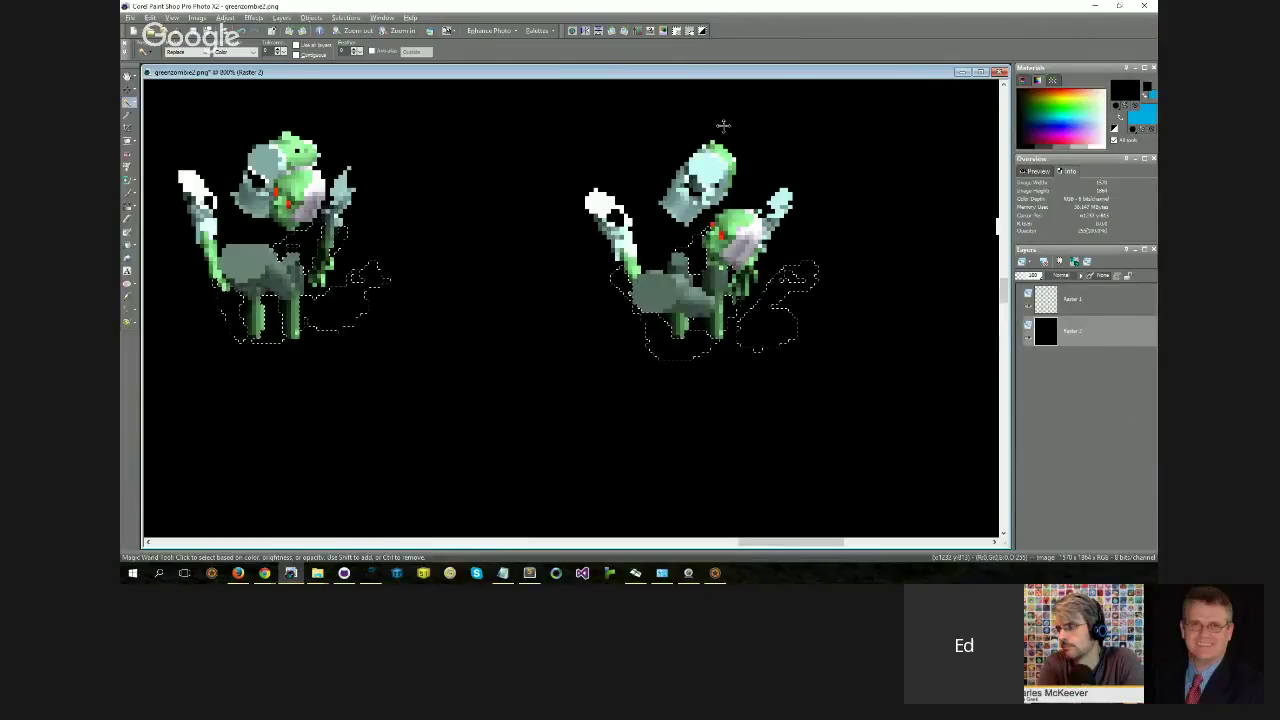
{"action": "key", "text": "Delete"}
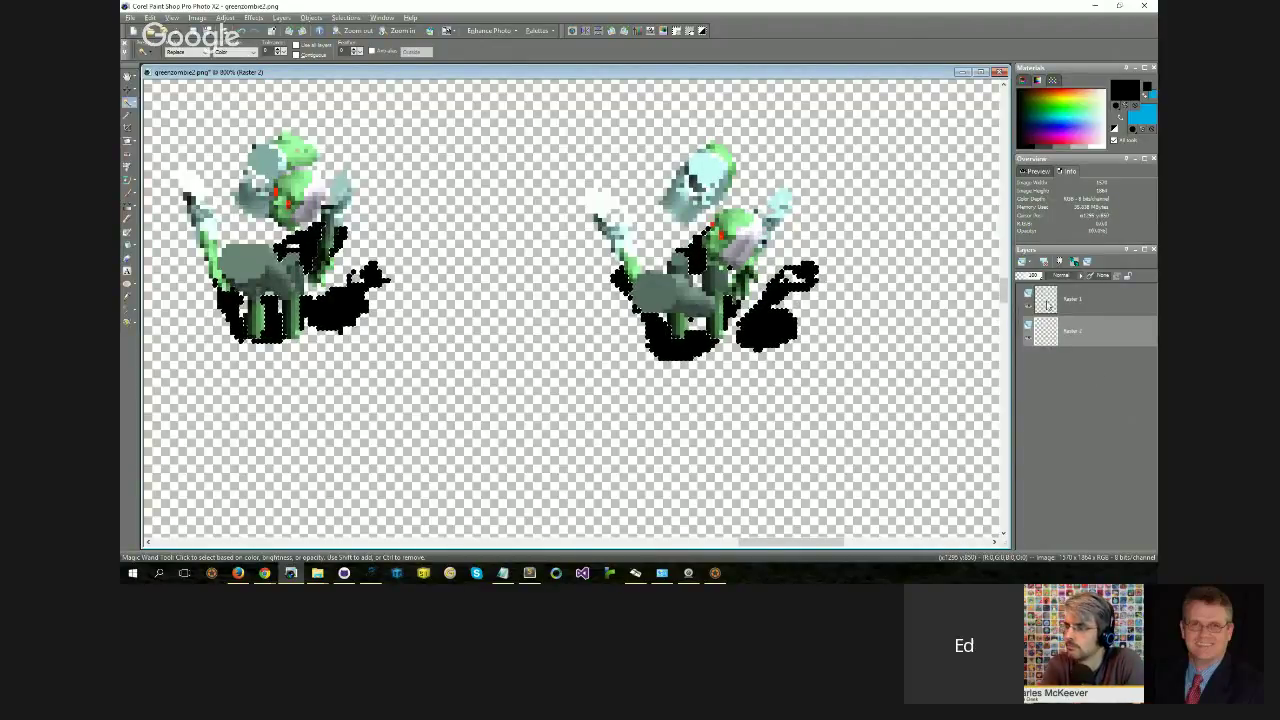
Step: Toggle the visibility of the sprite and shadow layers to inspect each one on its own
{"action": "mouse_move", "coordinate": [1049, 309]}
{"action": "left_click", "coordinate": [1029, 340]}
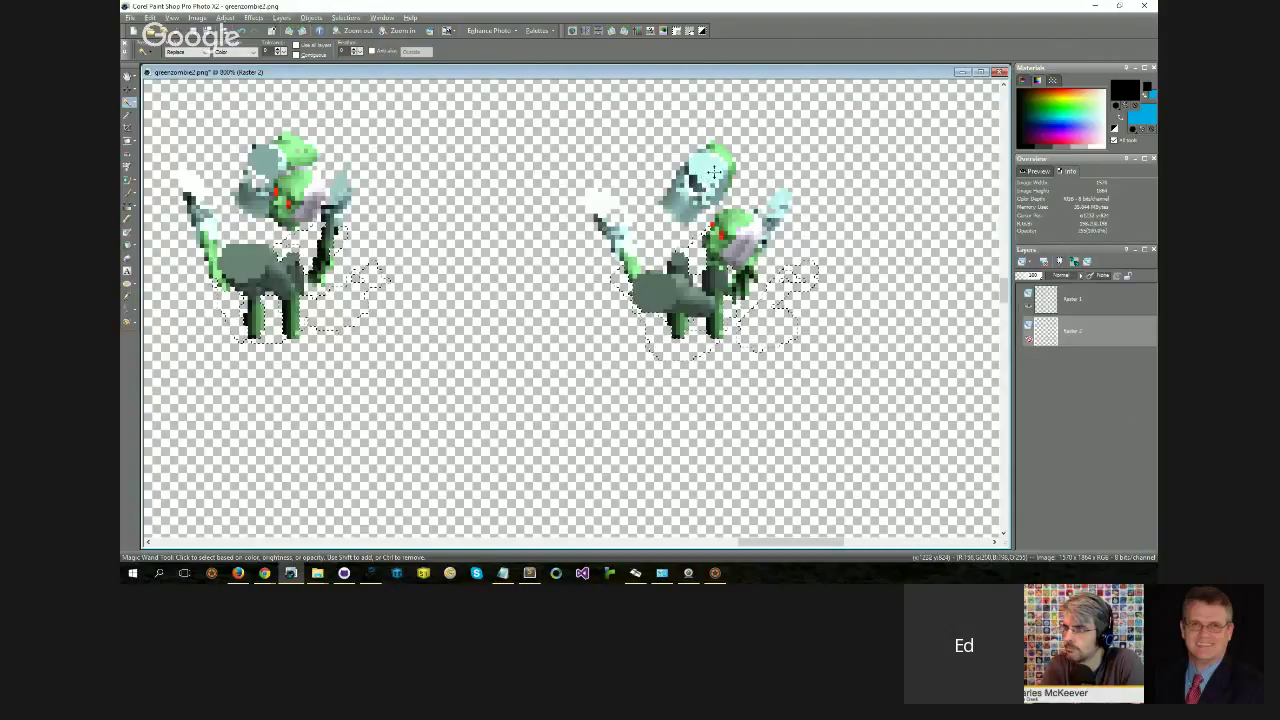
{"action": "left_click", "coordinate": [1029, 308]}
{"action": "left_click", "coordinate": [1029, 340]}
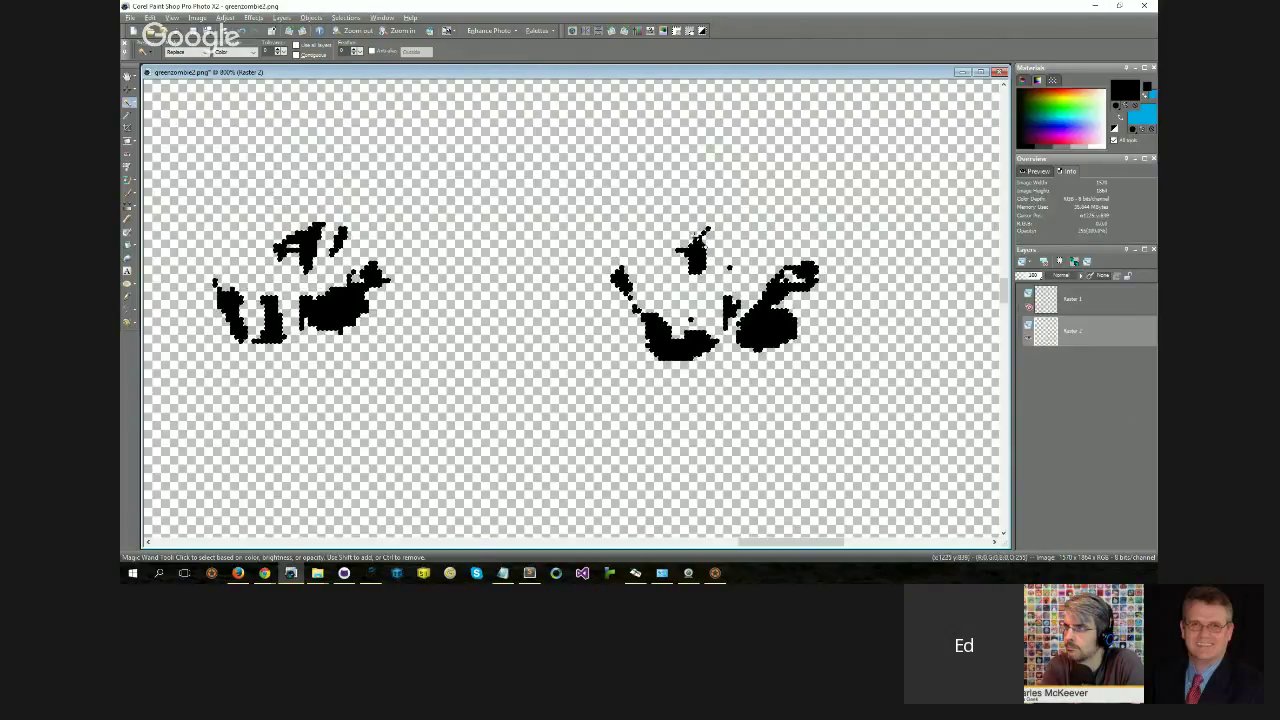
{"action": "left_click", "coordinate": [1029, 310]}
Step: Save greenzombie2.png as a merged image and minimize both the image and Paint Shop Pro
{"action": "key", "text": "ctrl+s"}
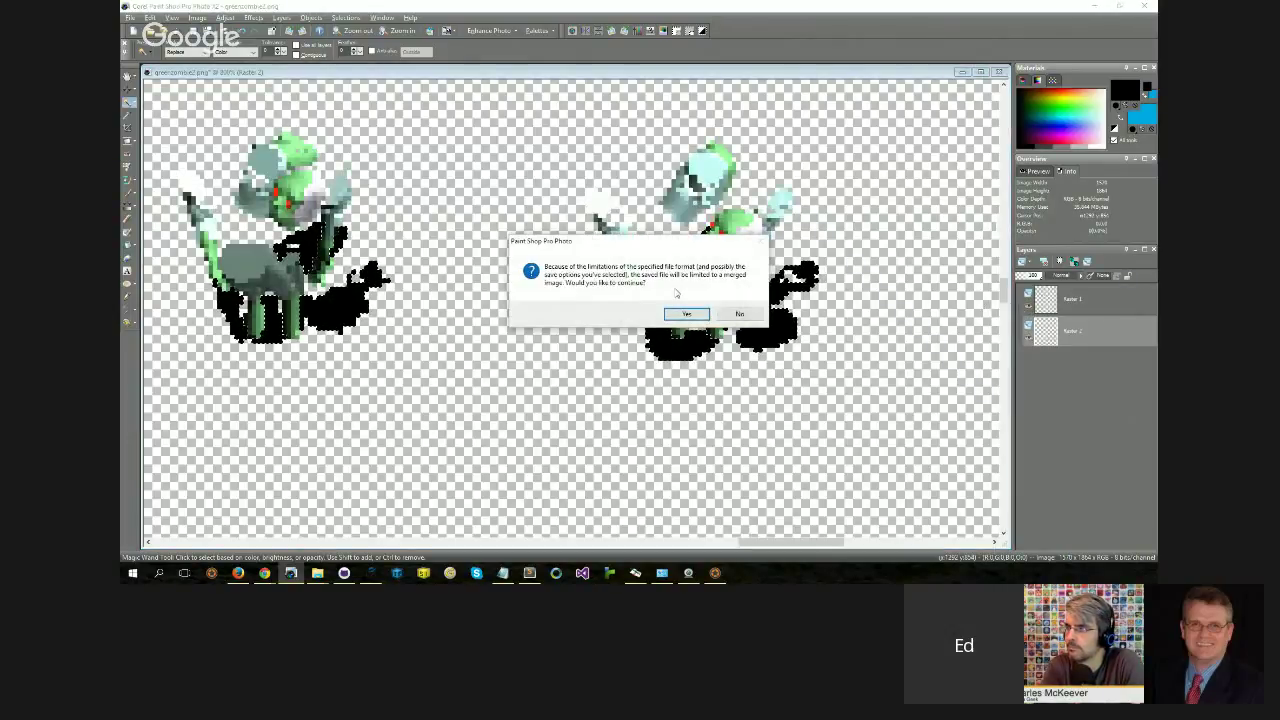
{"action": "left_click", "coordinate": [685, 312]}
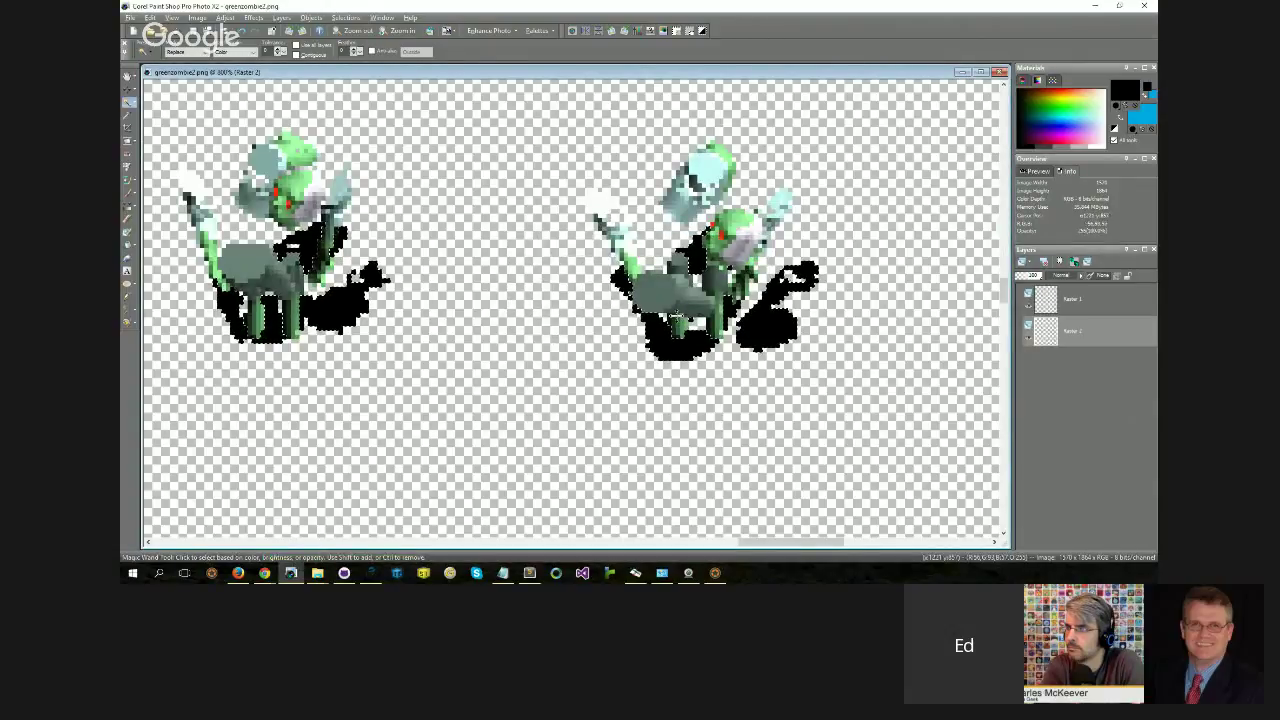
{"action": "left_click", "coordinate": [961, 72]}
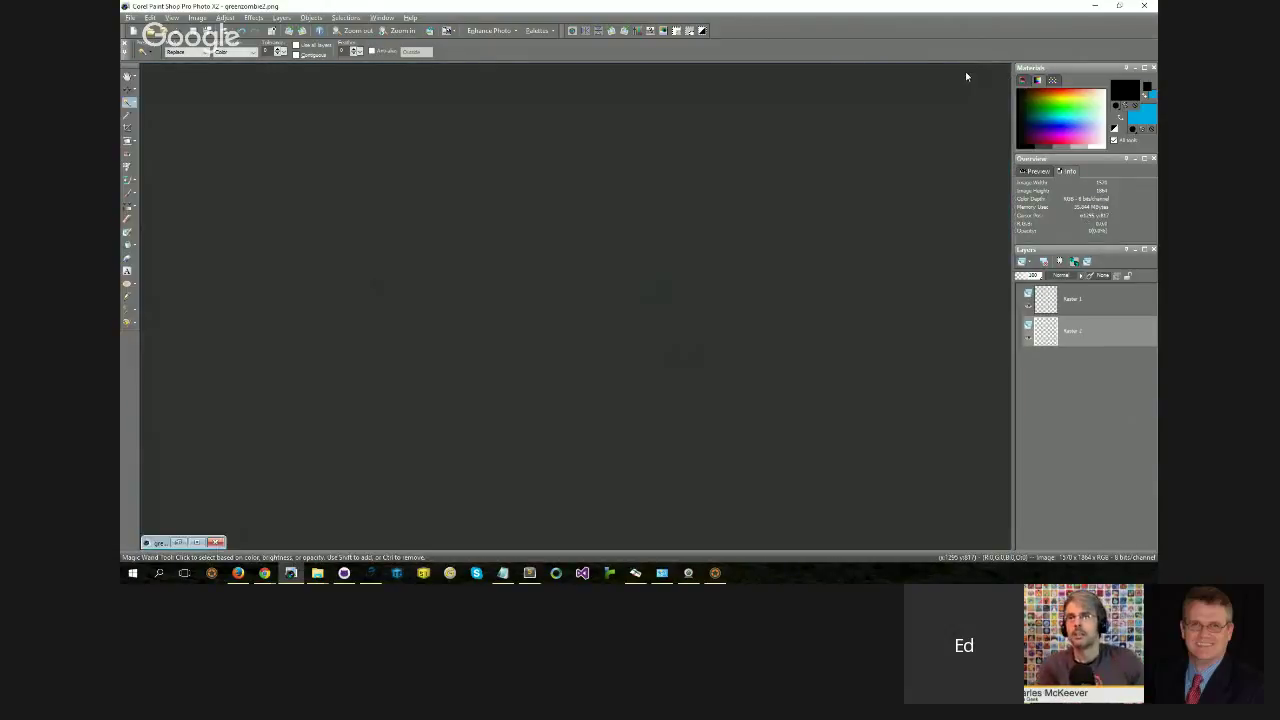
{"action": "left_click", "coordinate": [1095, 8]}
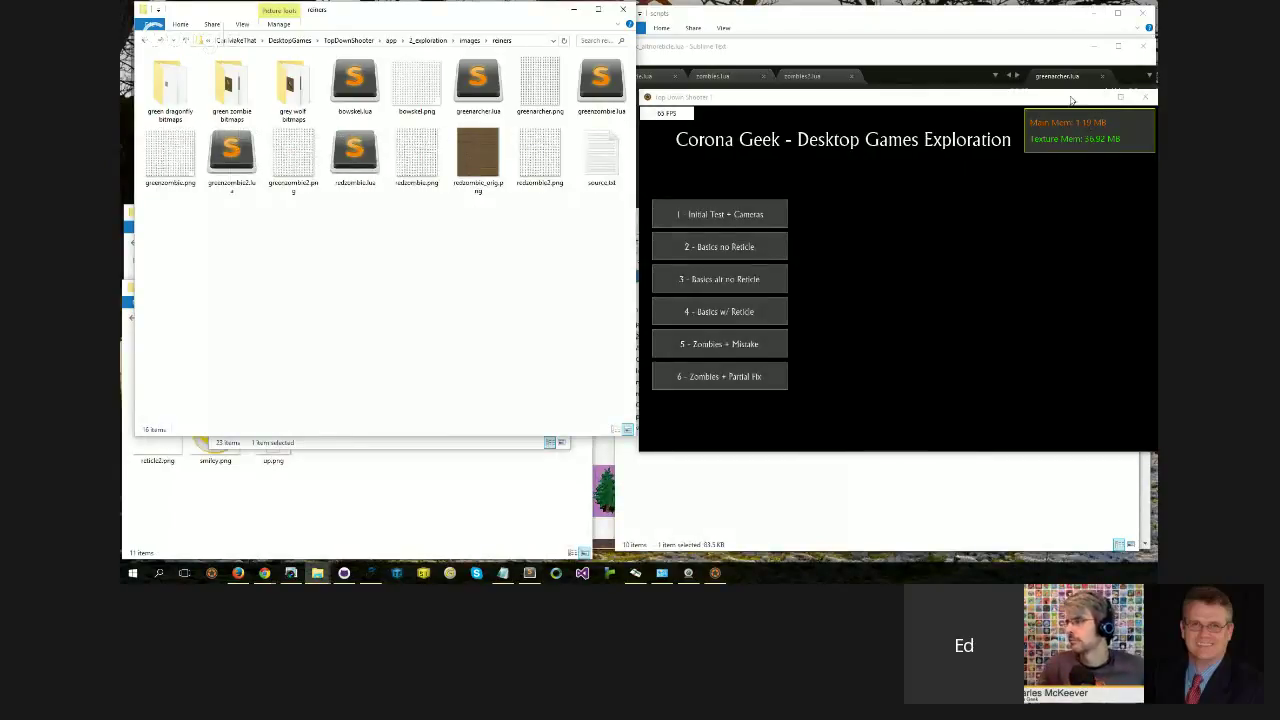
Step: Reposition the Top Down Shooter game window and bring the folder with the zombie sprite sheets to the front
{"action": "left_click_drag", "start_coordinate": [1072, 99], "coordinate": [1036, 103]}
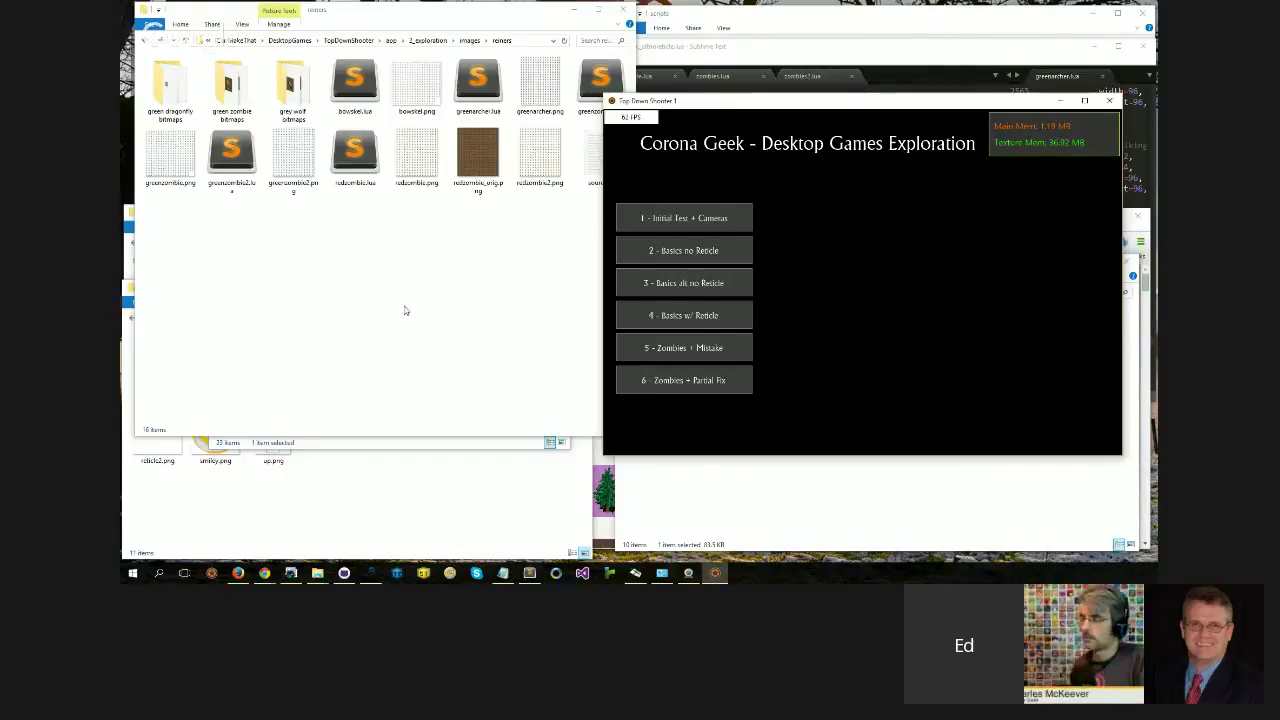
{"action": "left_click_drag", "start_coordinate": [897, 103], "coordinate": [892, 103]}
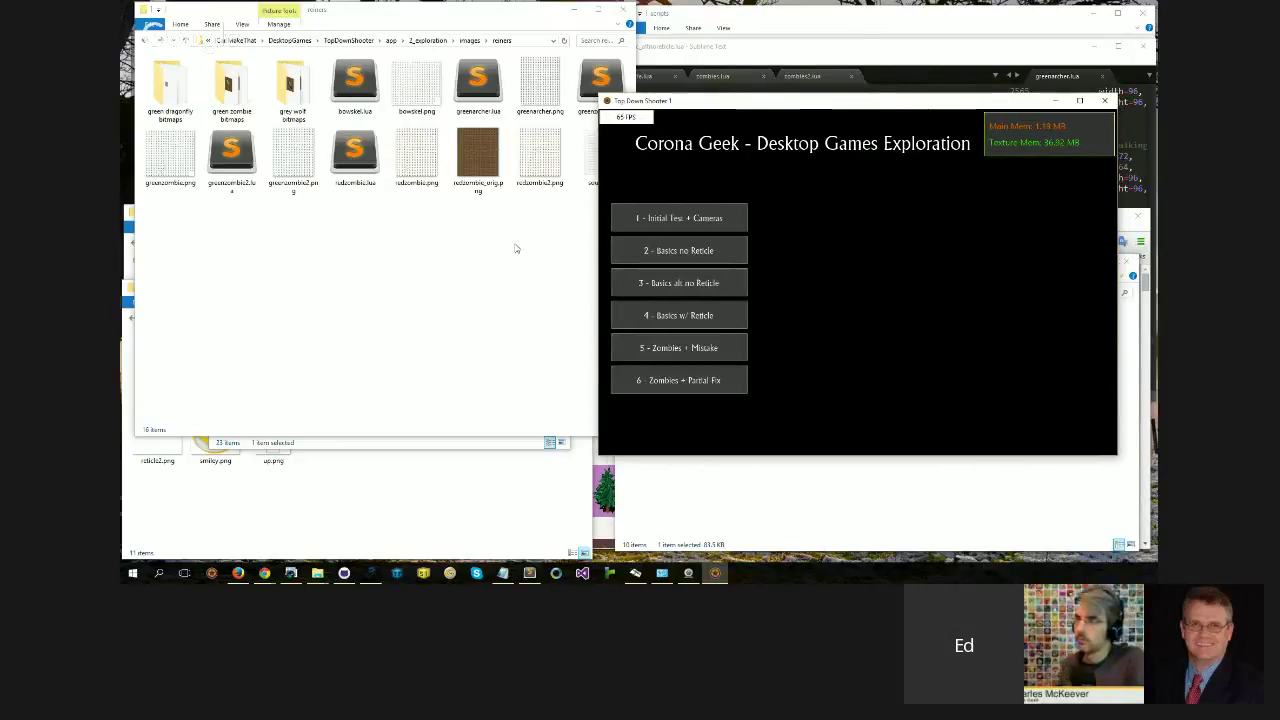
{"action": "left_click", "coordinate": [517, 249]}
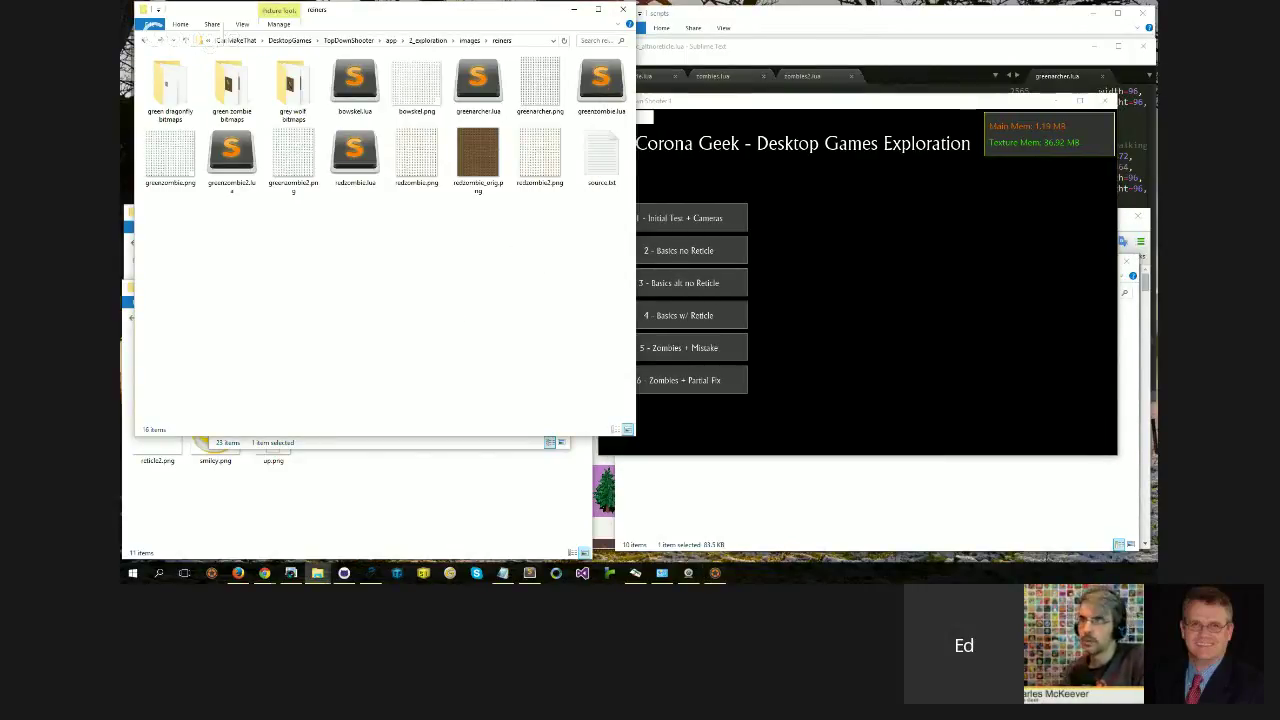